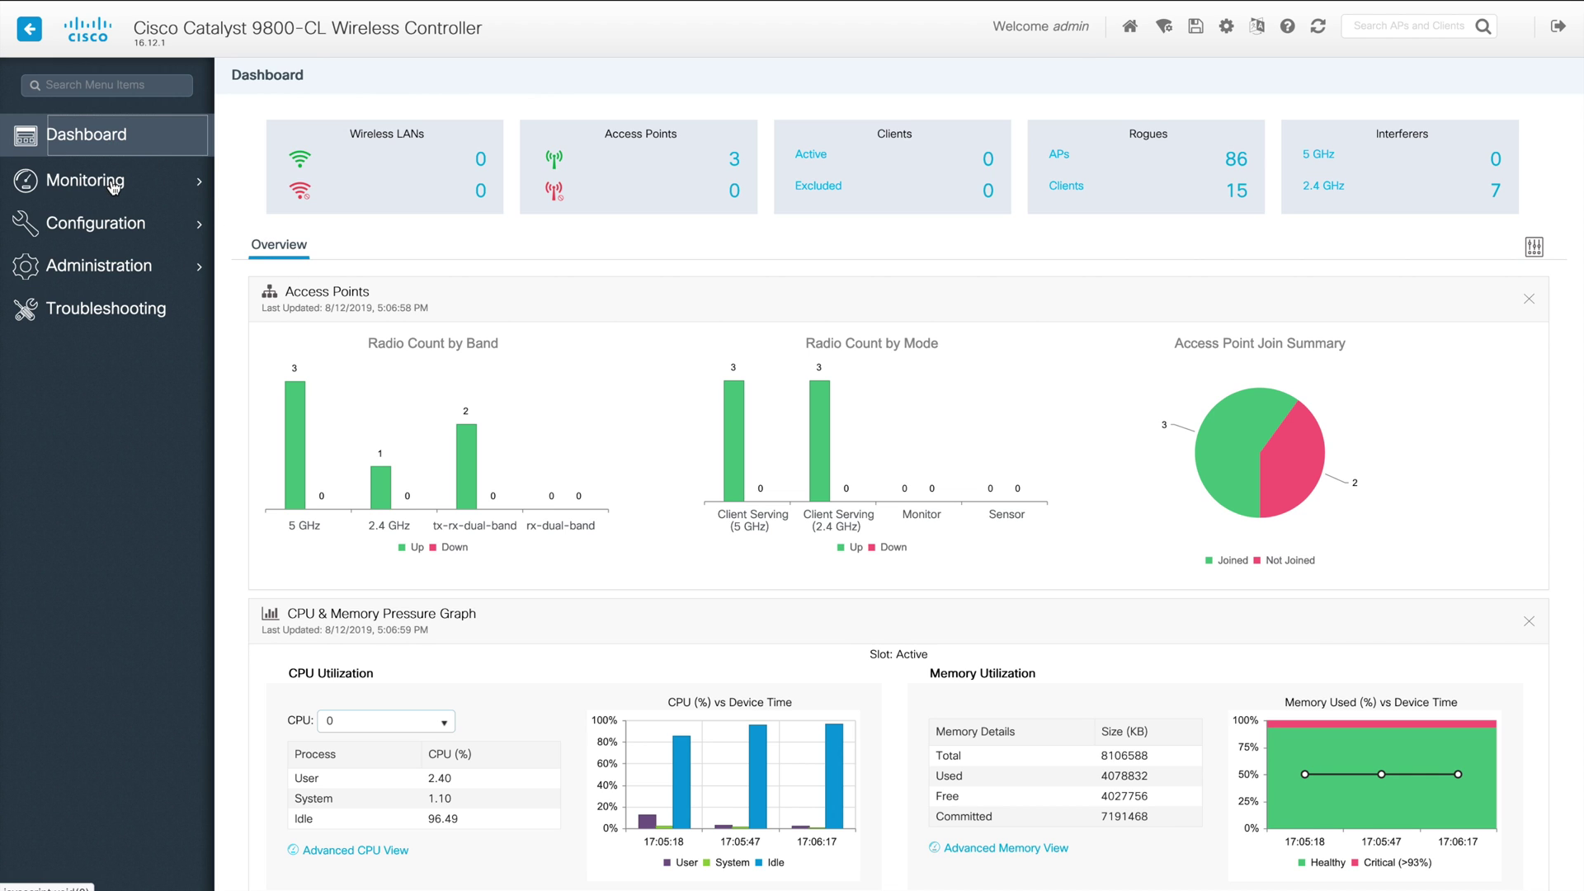
Step: Look through the Monitoring and Configuration categories and open the CleanAir radio configuration page
mouse_move(113, 187)
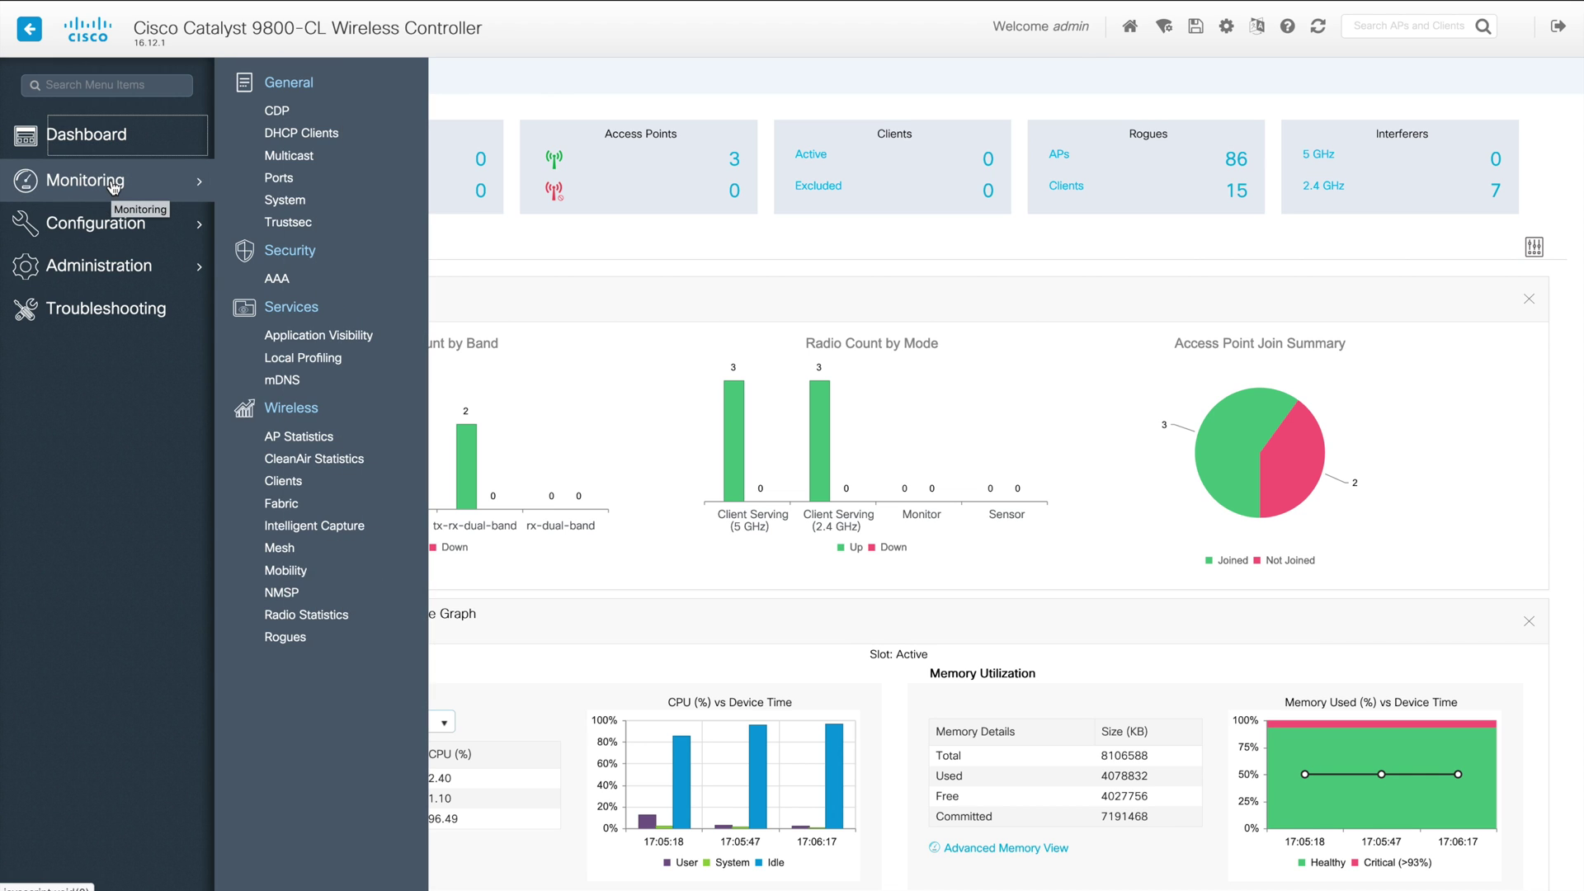
mouse_move(131, 231)
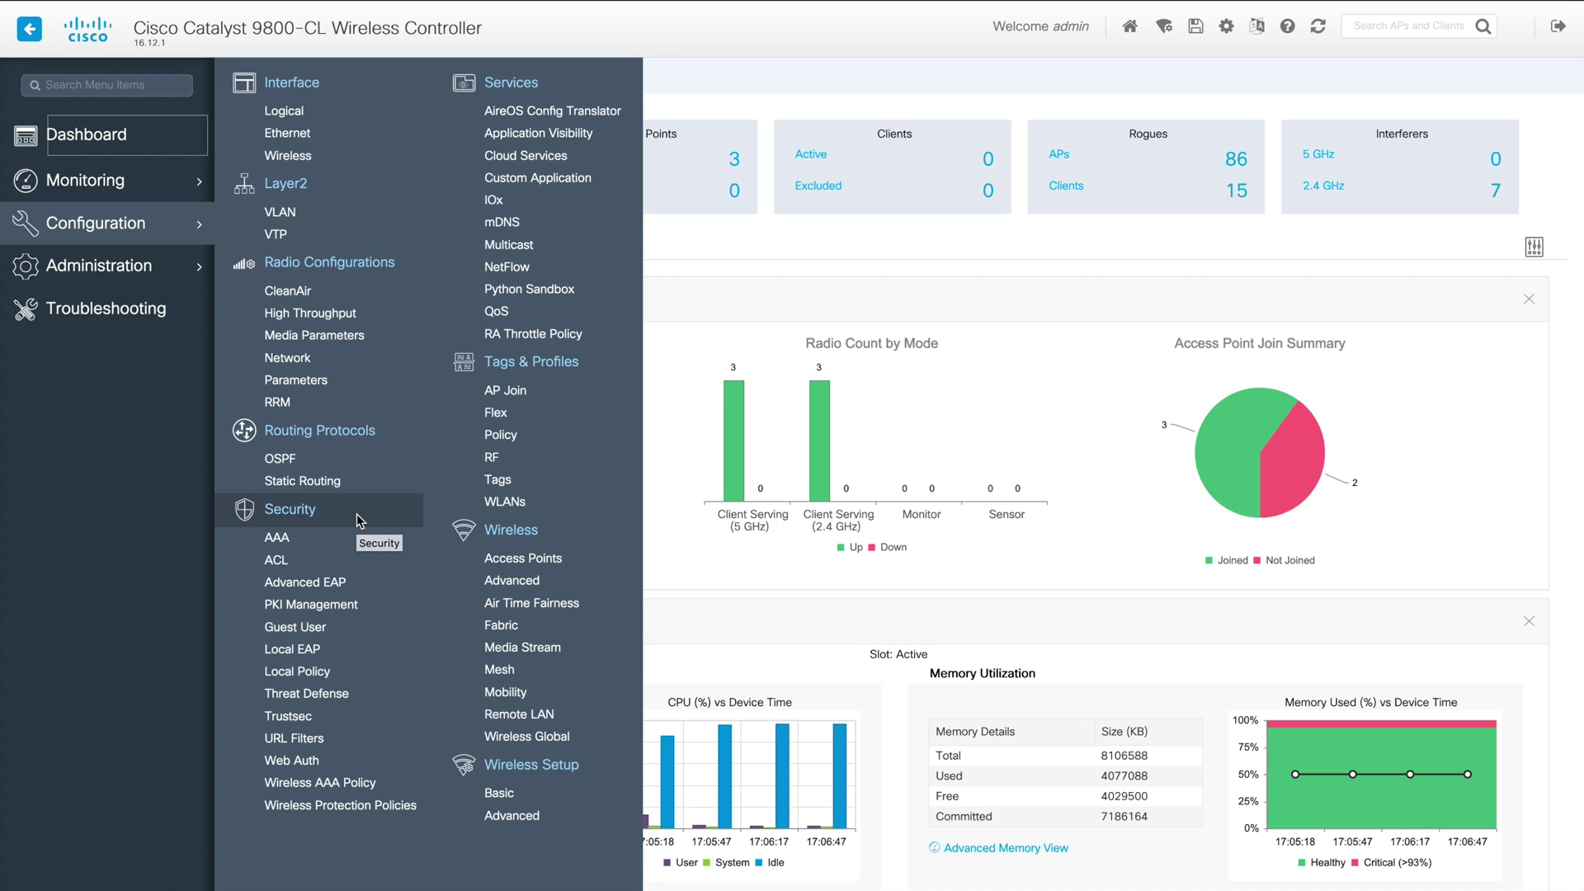
click(287, 291)
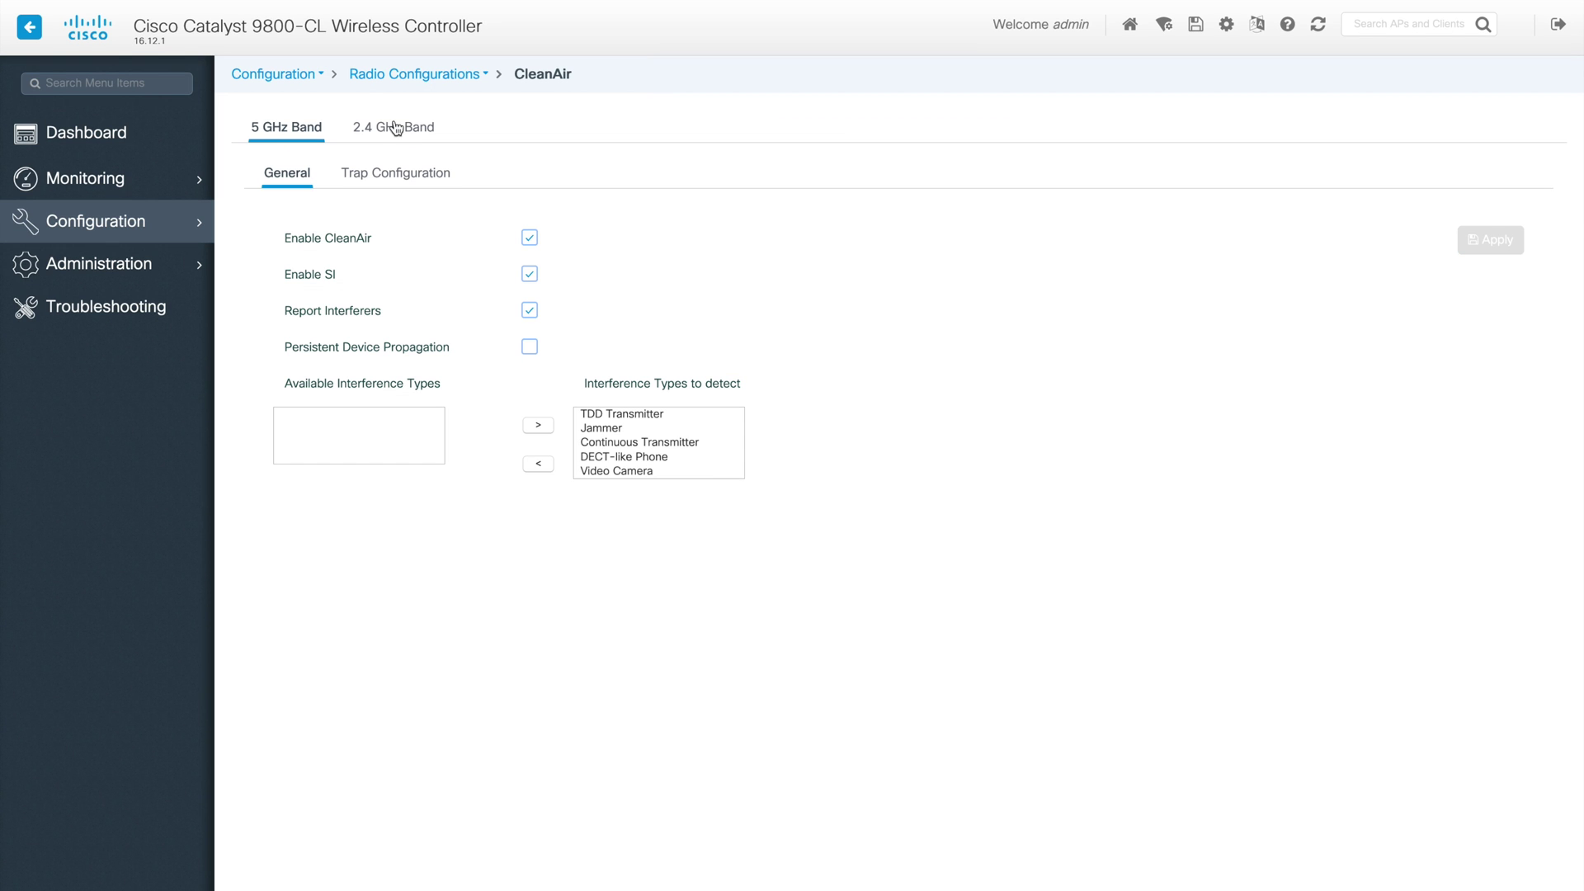
Step: Open the OSPF routing page, start a new route and inspect its Process ID and Router ID fields
click(321, 74)
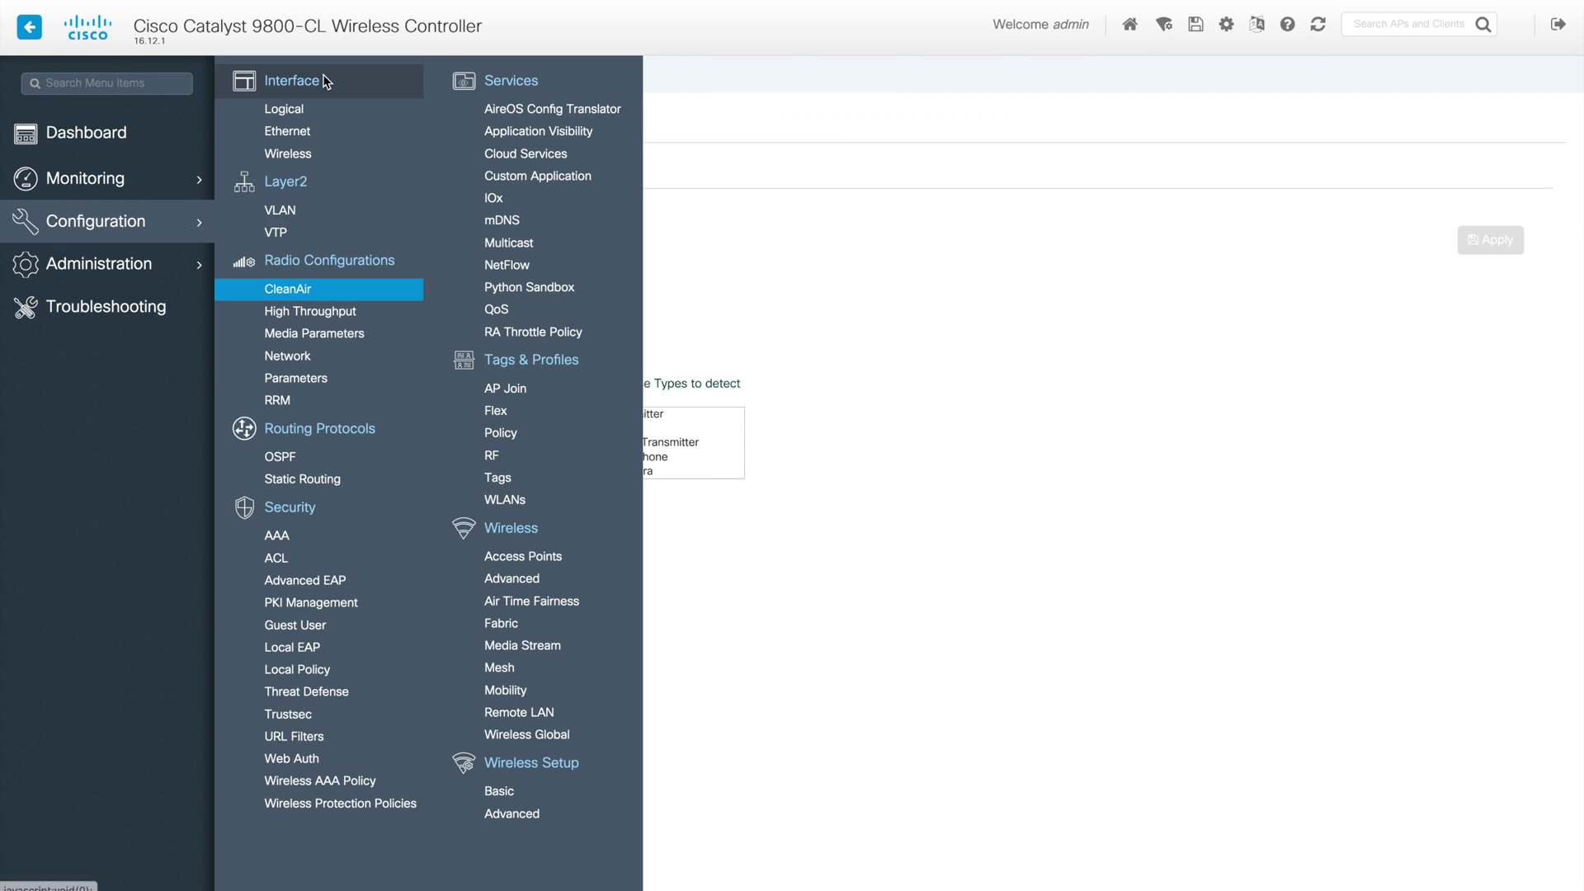
click(289, 458)
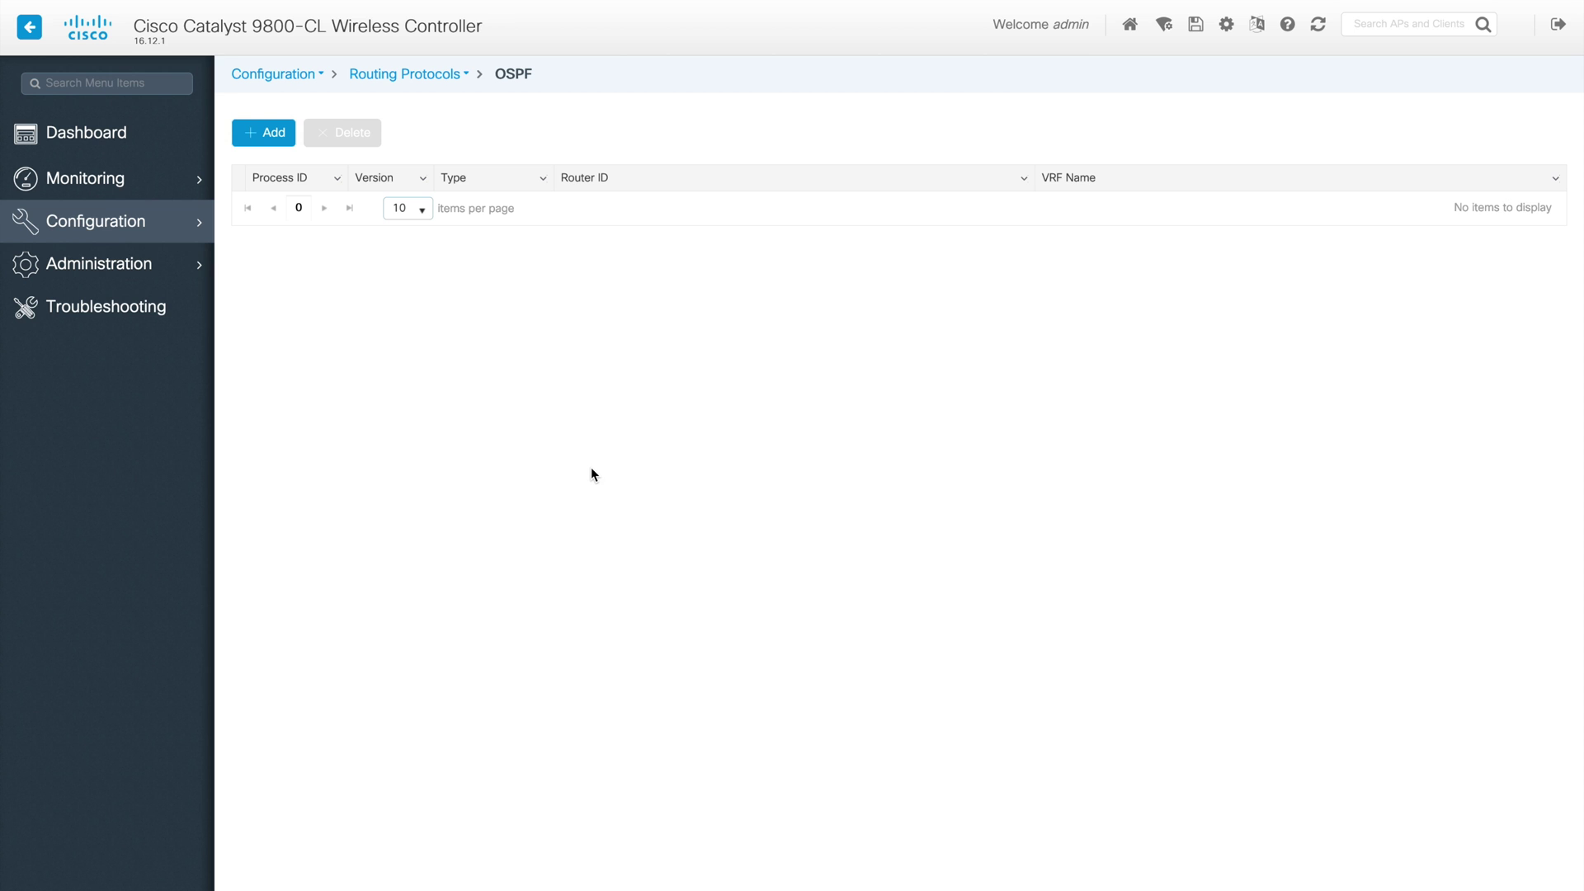
click(269, 144)
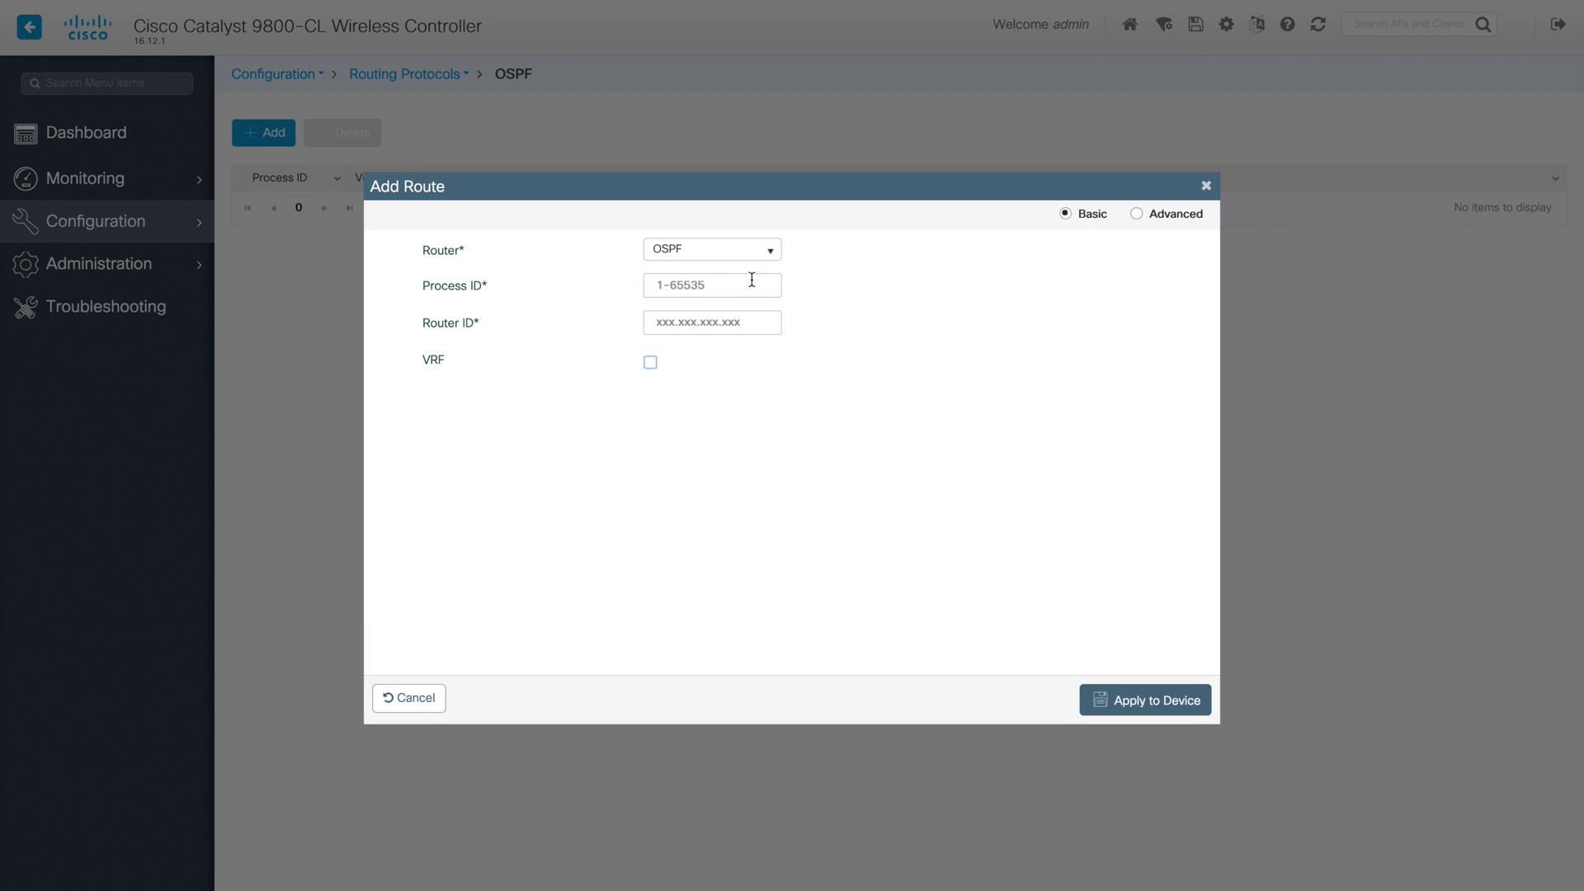
click(717, 287)
click(707, 322)
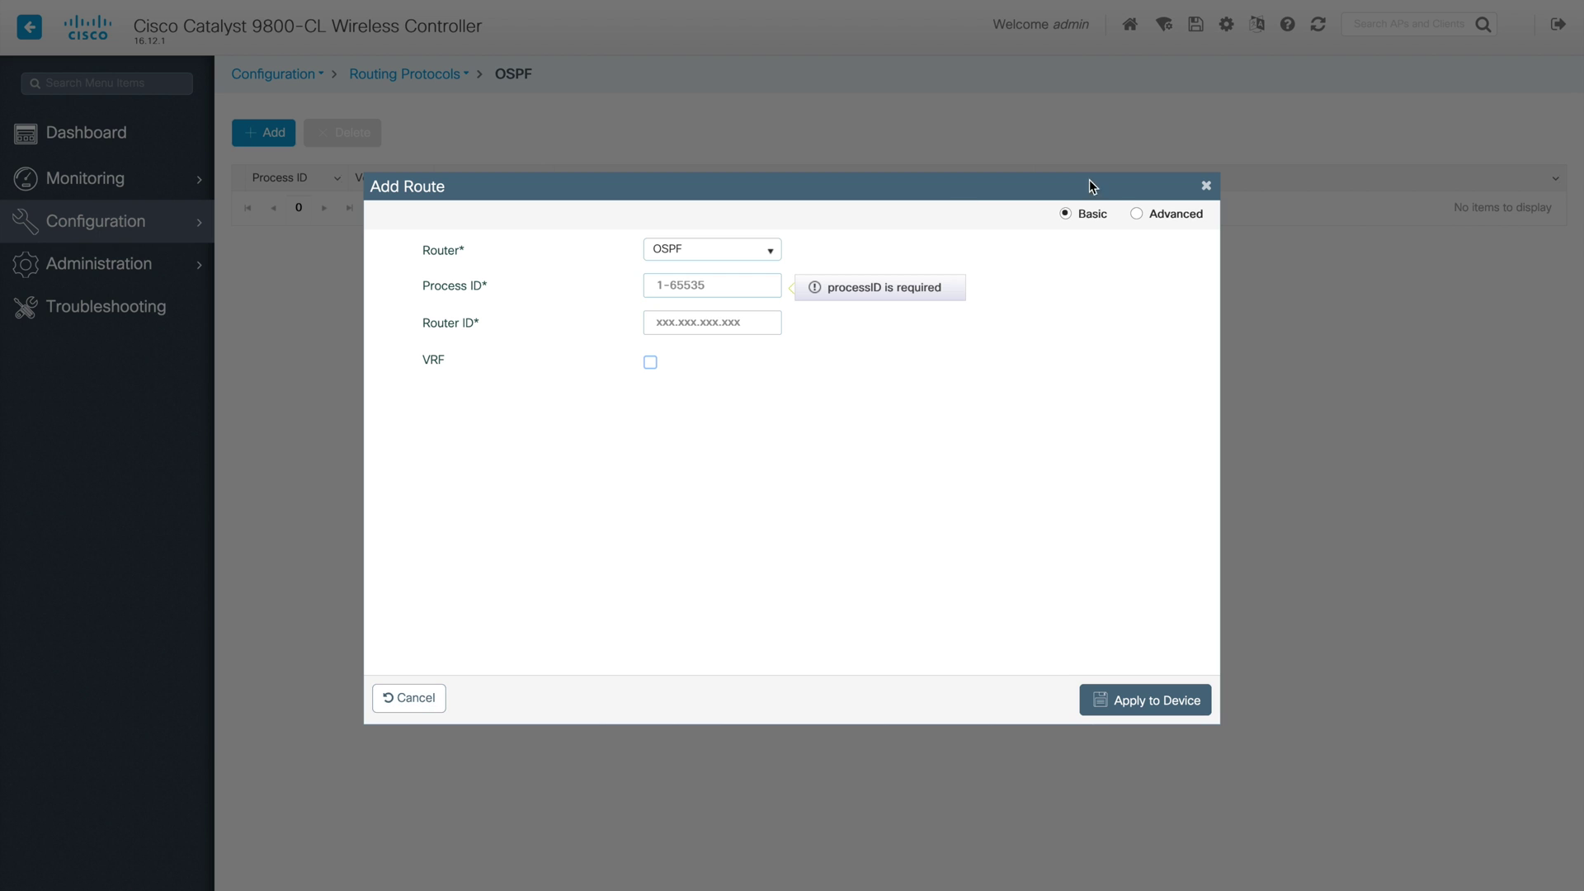
Step: Compare the Basic and Advanced options of the new OSPF route and discard the route
click(1155, 217)
click(1068, 214)
click(1142, 225)
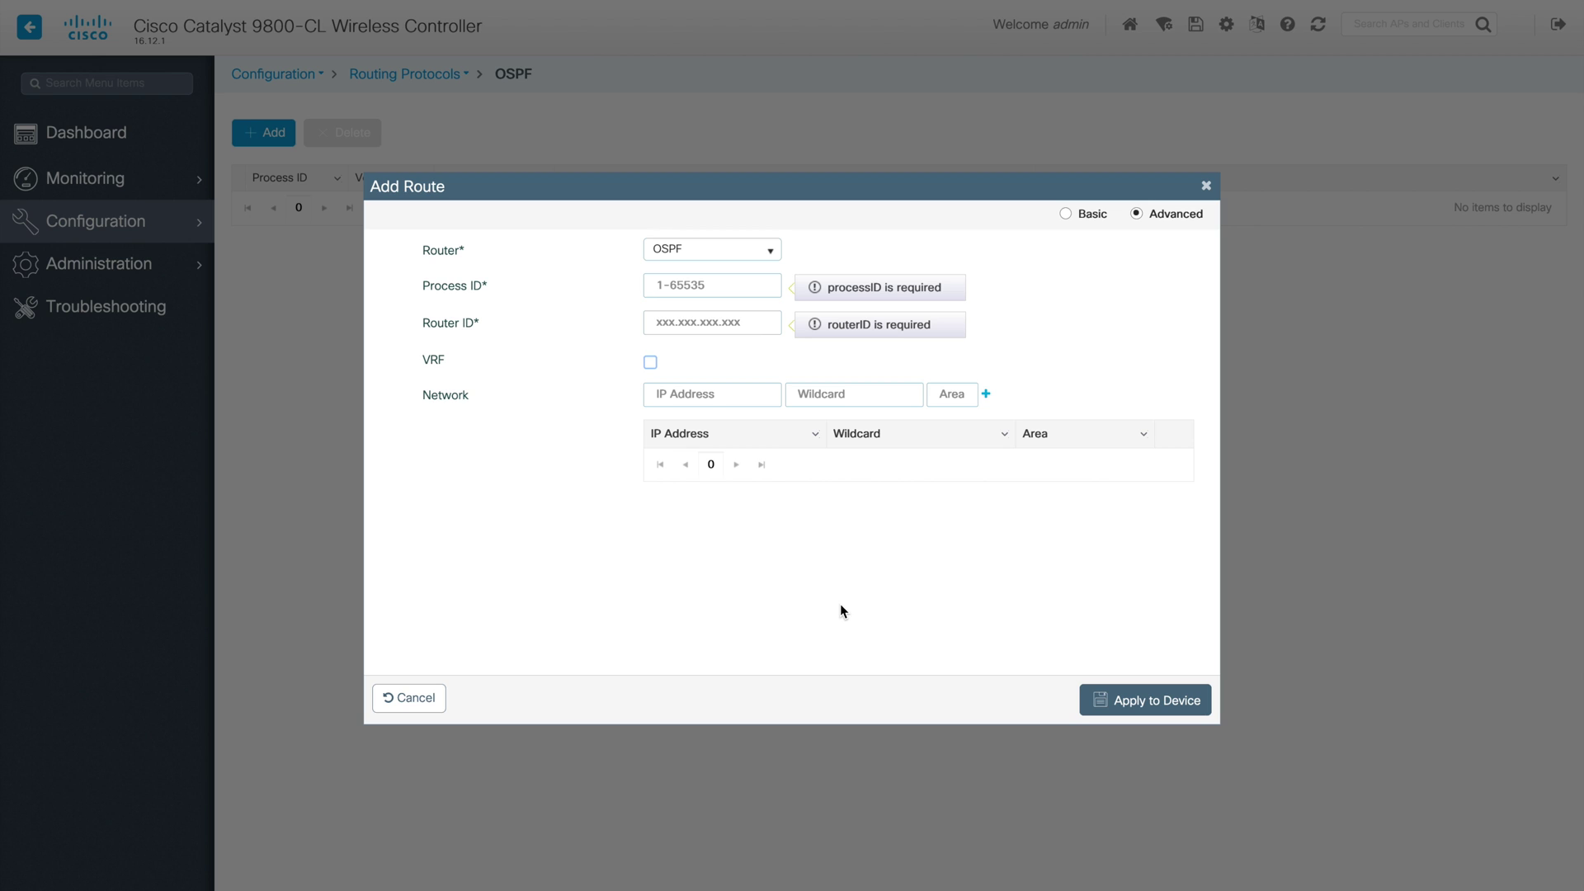
click(426, 701)
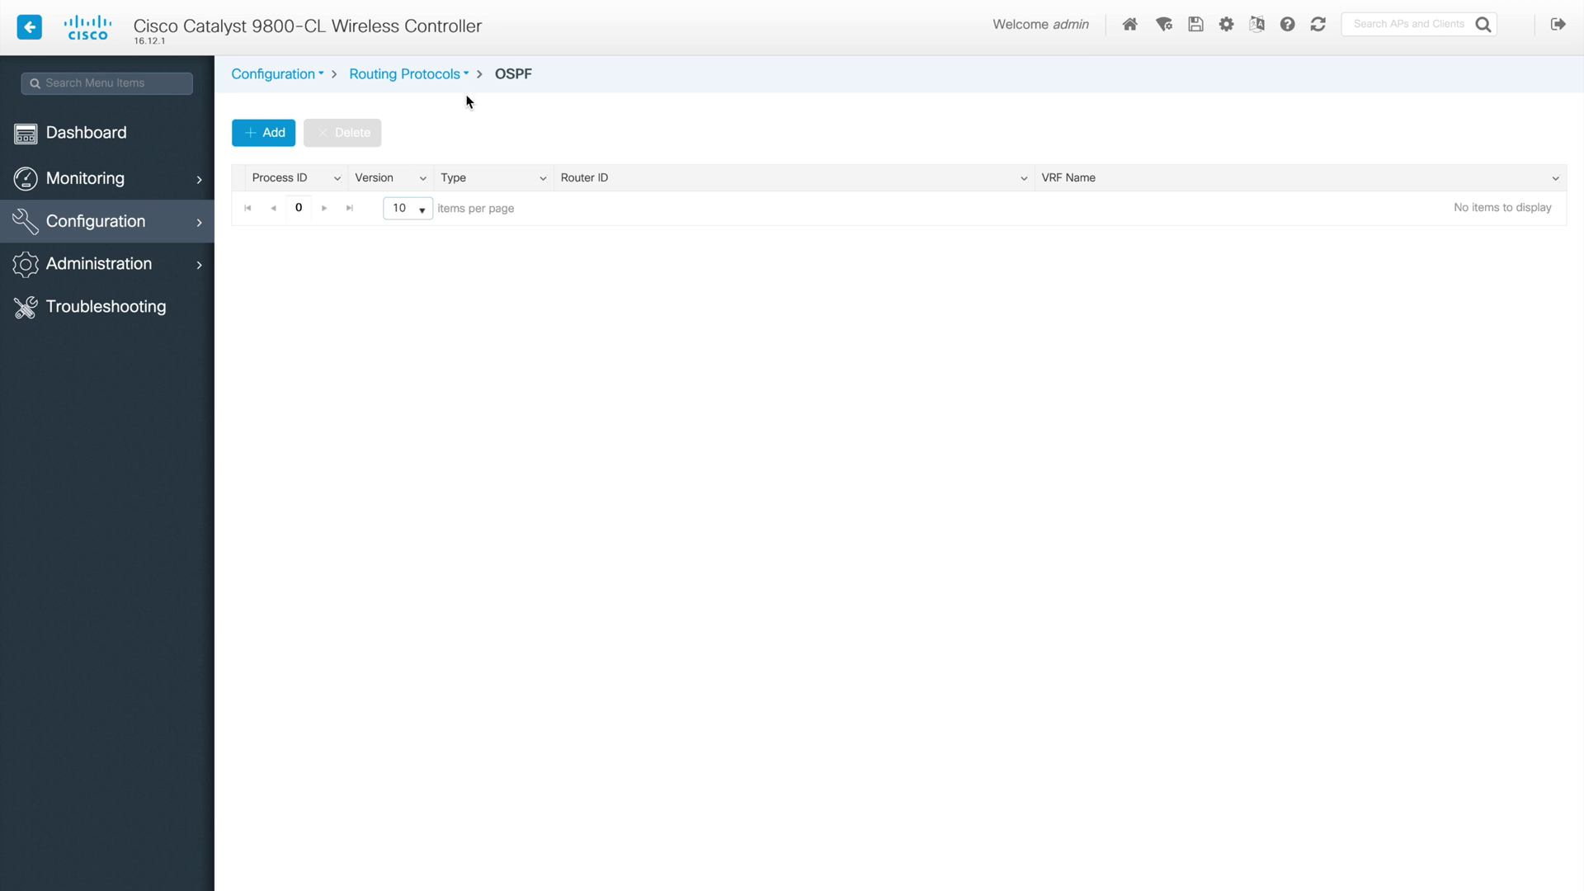
Step: Review the Static Routing page and go to the AAA page of the security configuration
click(467, 74)
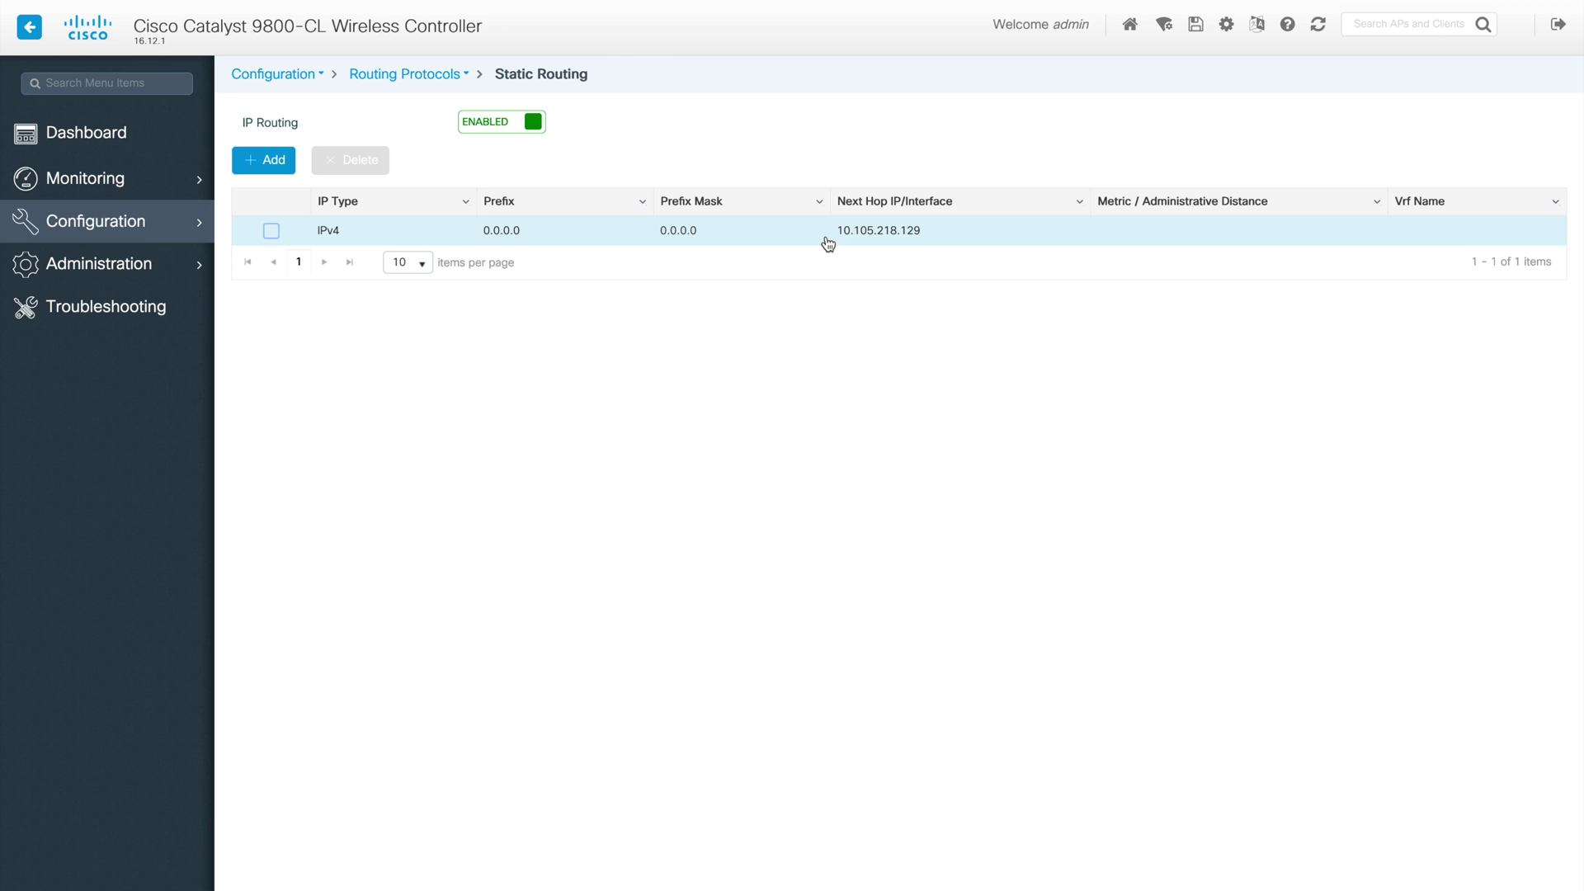
click(318, 79)
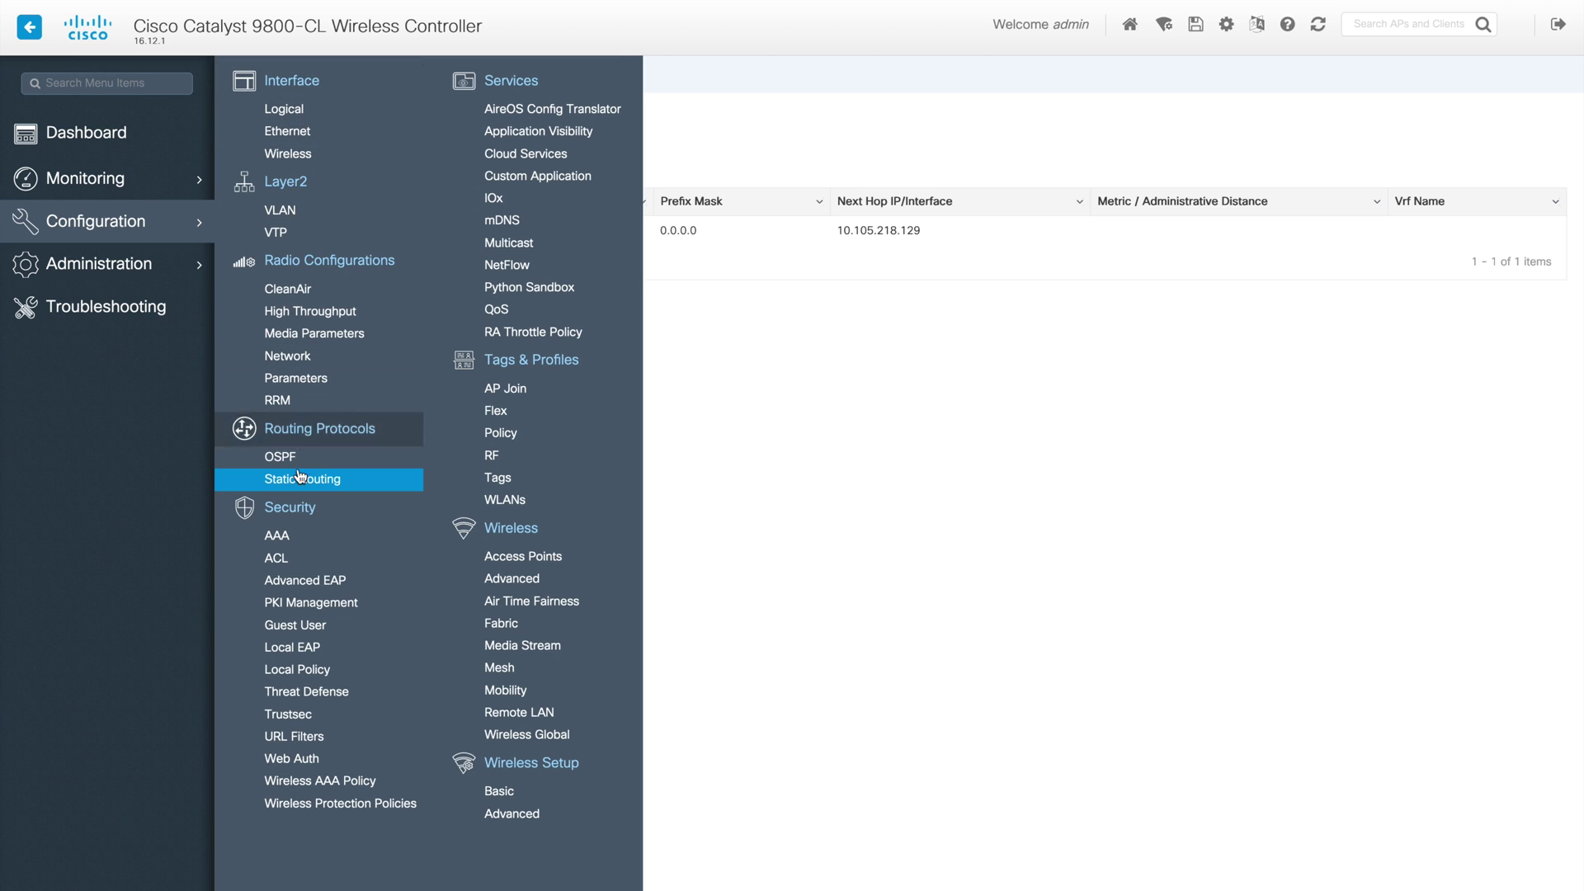
click(284, 537)
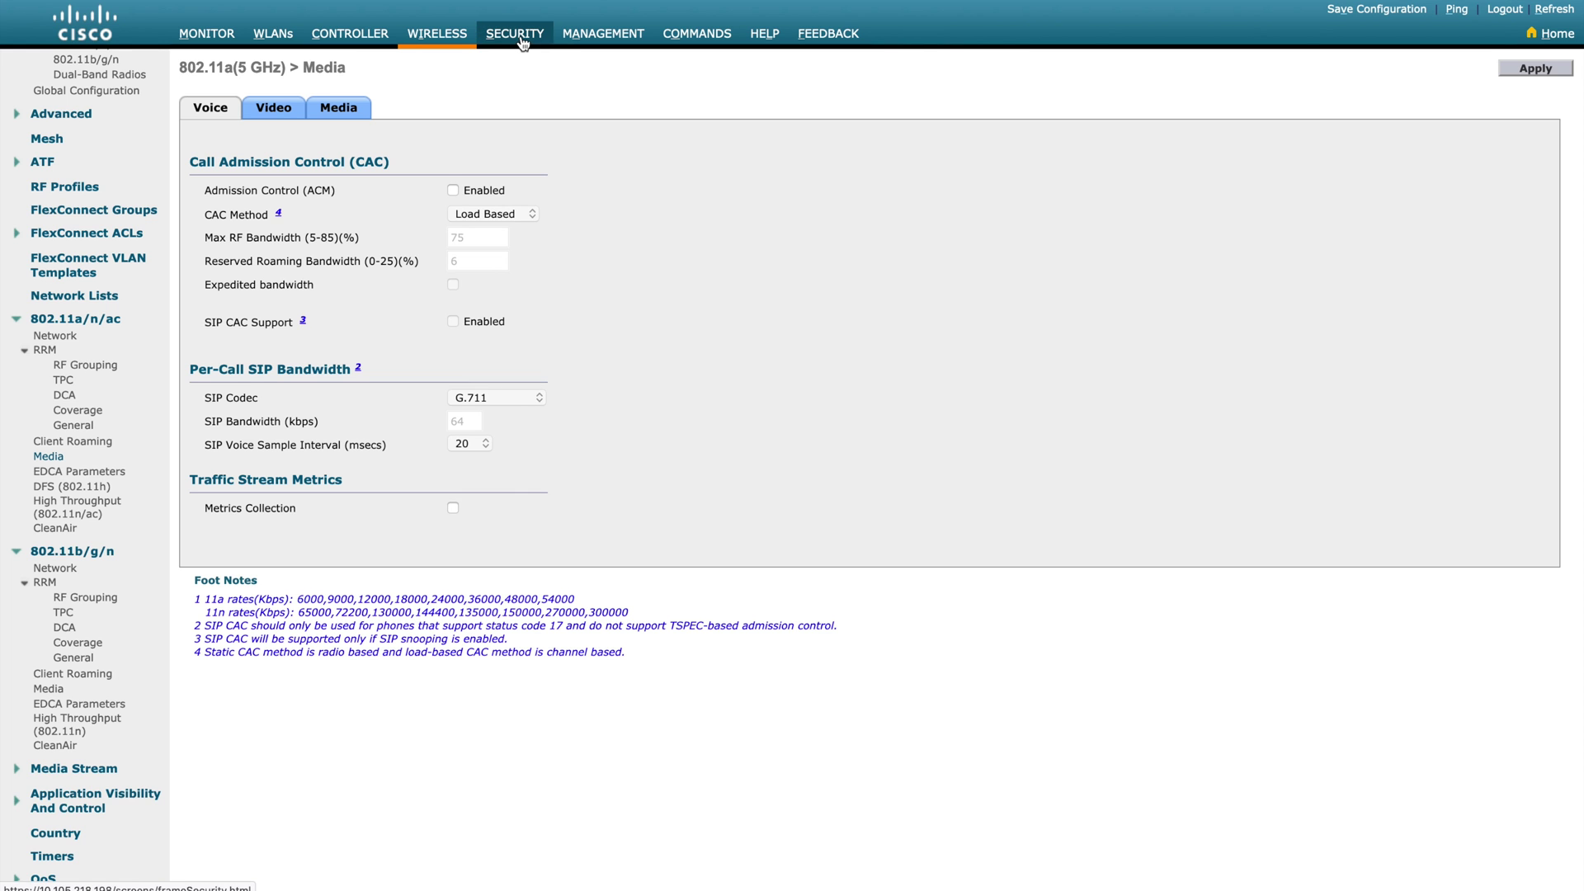
Step: Open the Security section on the other Cisco controller and compare it with the Catalyst 9800's list of security pages
click(517, 35)
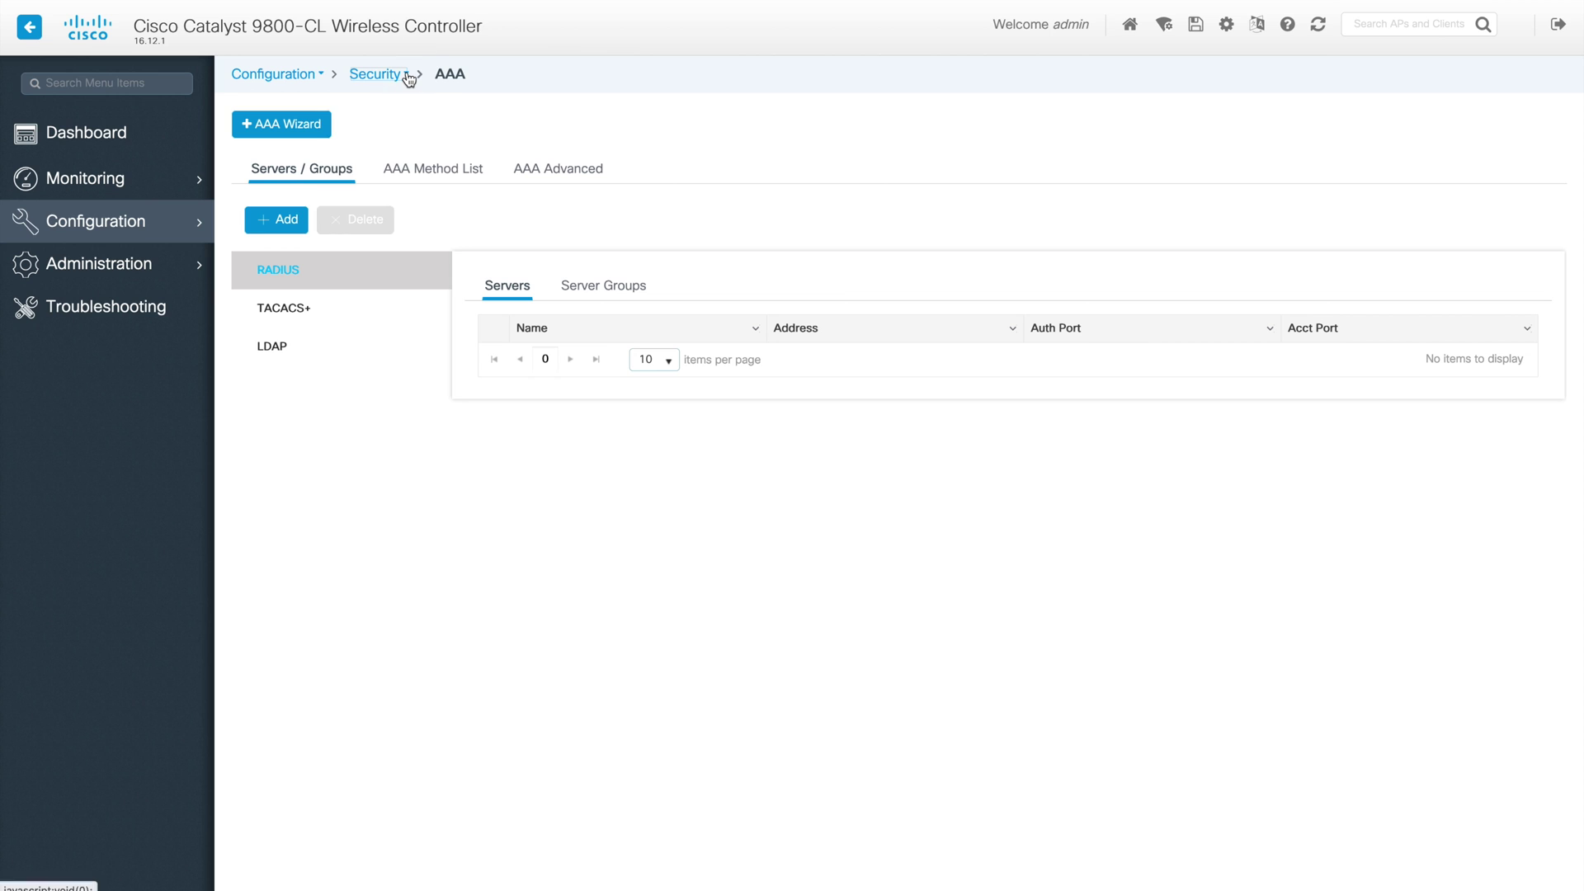
click(406, 76)
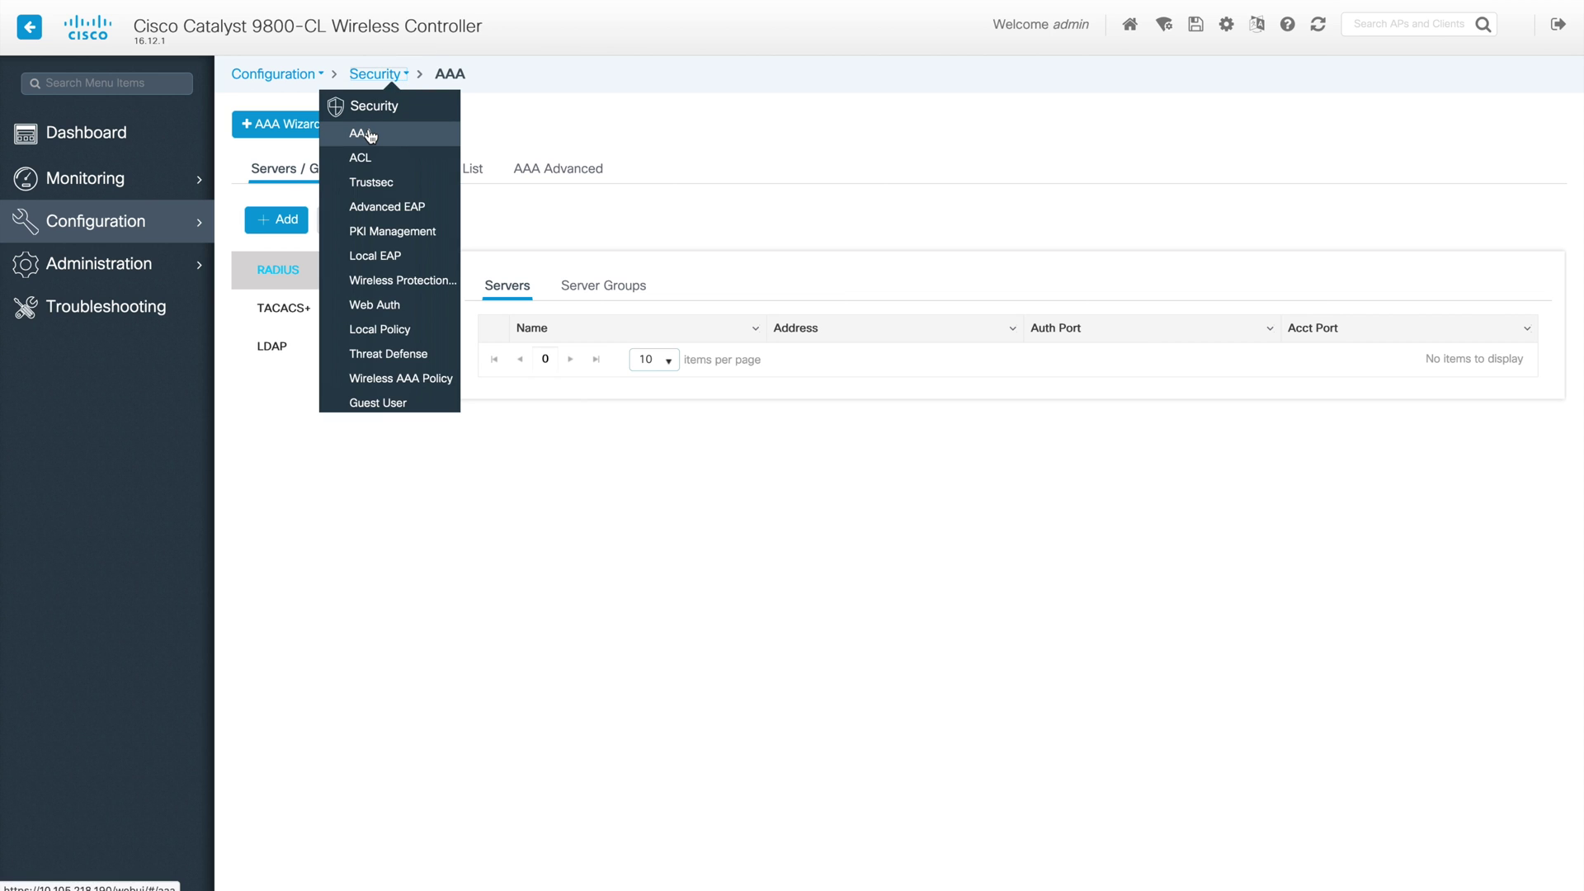
click(753, 162)
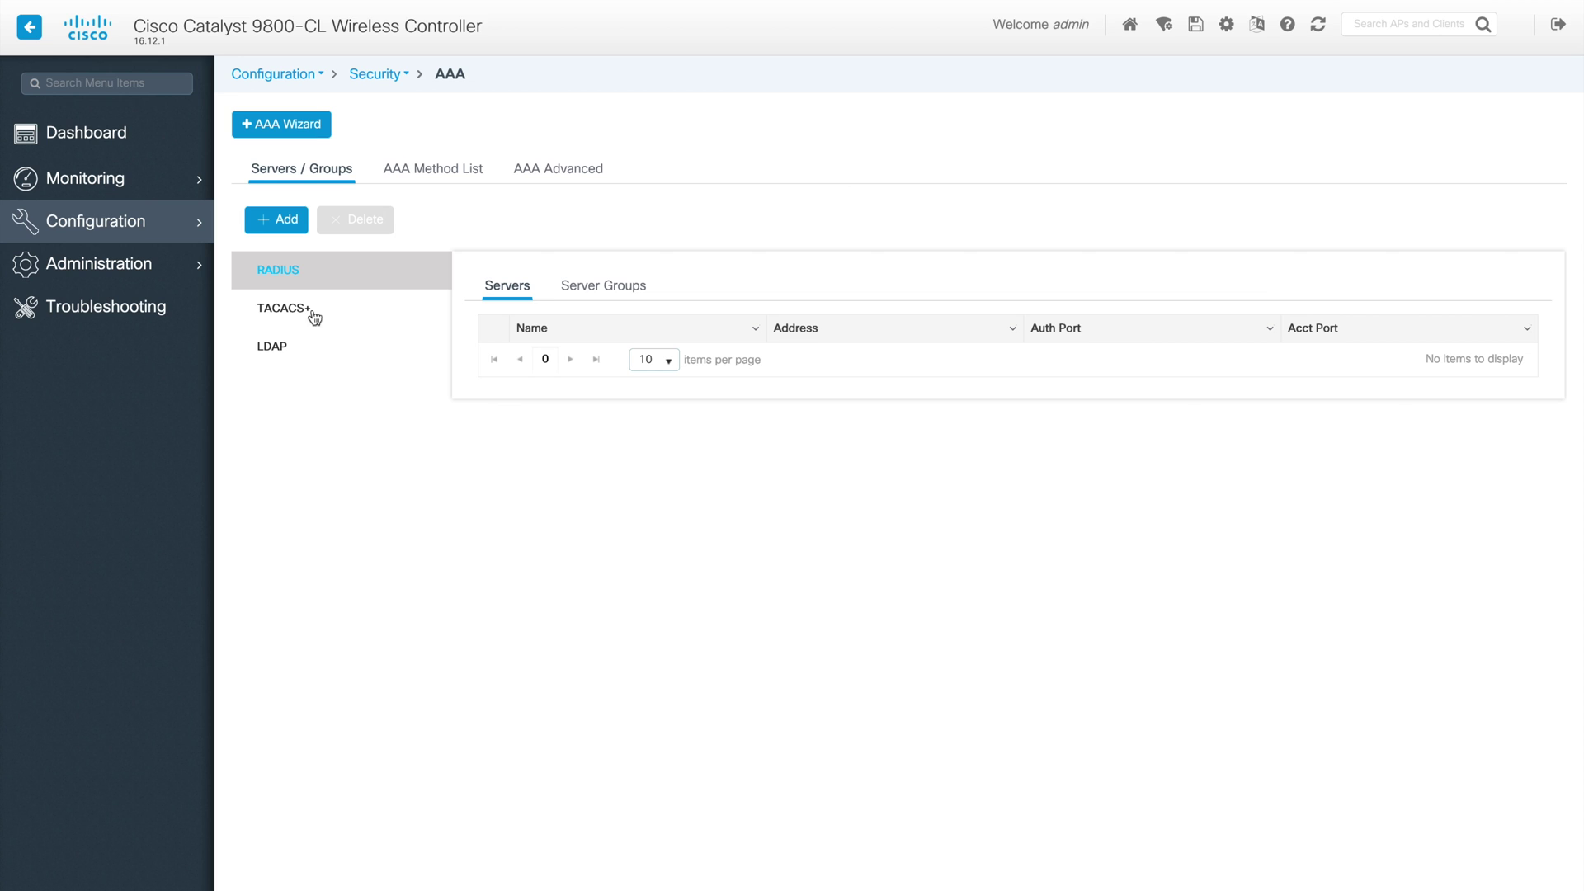
Step: Review the TACACS+, LDAP and RADIUS server lists on the AAA page and show the RADIUS server groups
click(284, 313)
click(275, 346)
click(285, 278)
click(612, 296)
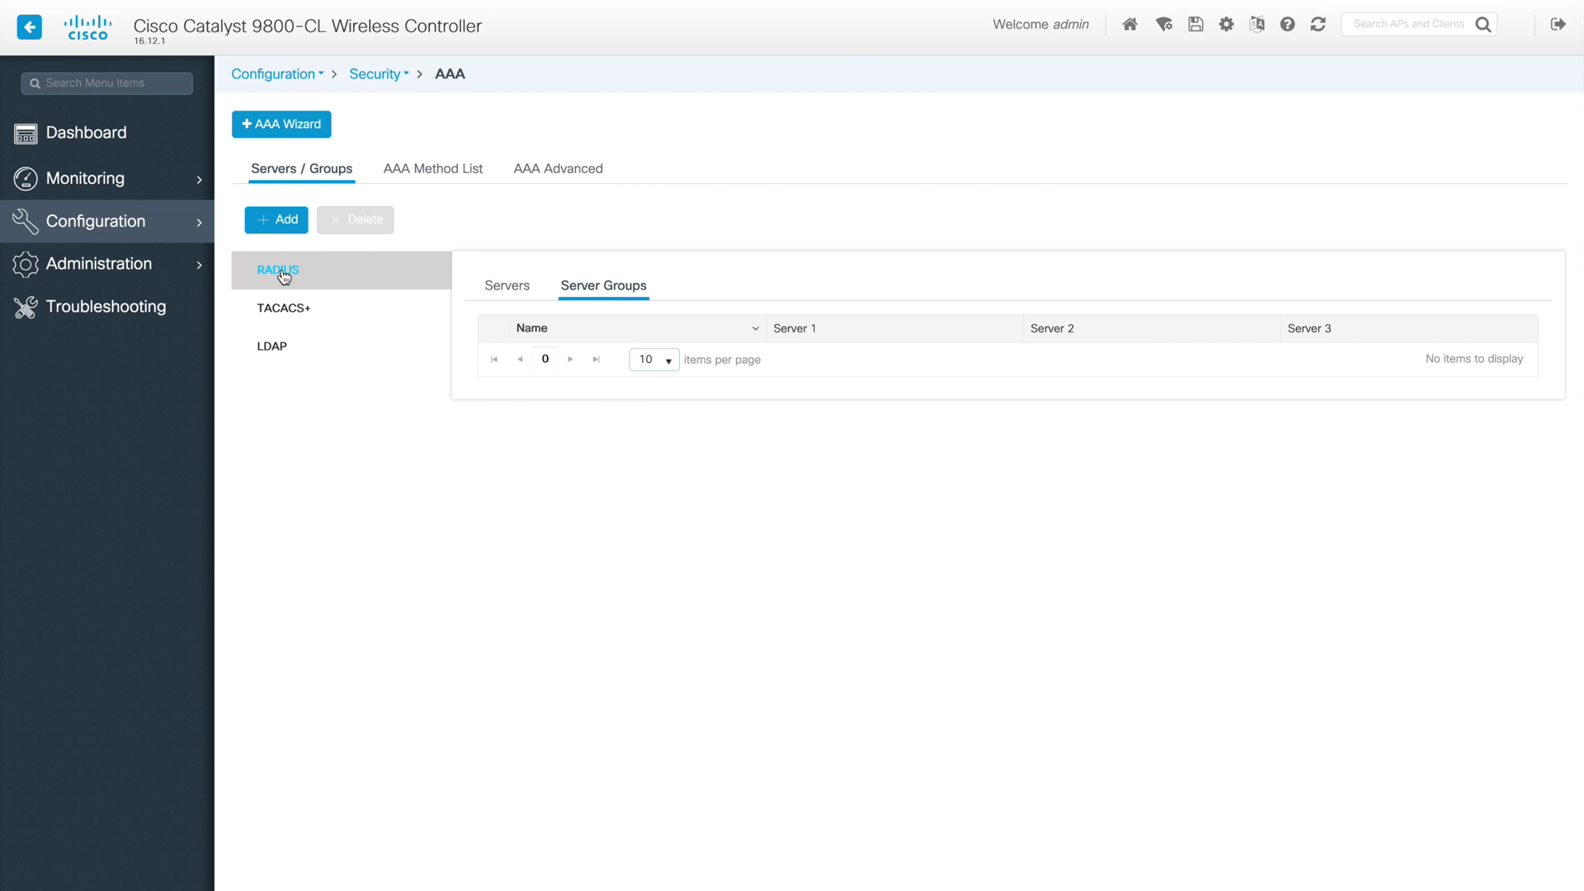
Step: Open the AAA Wizard, include TACACS+ and LDAP alongside RADIUS, and review the basic server fields
click(277, 126)
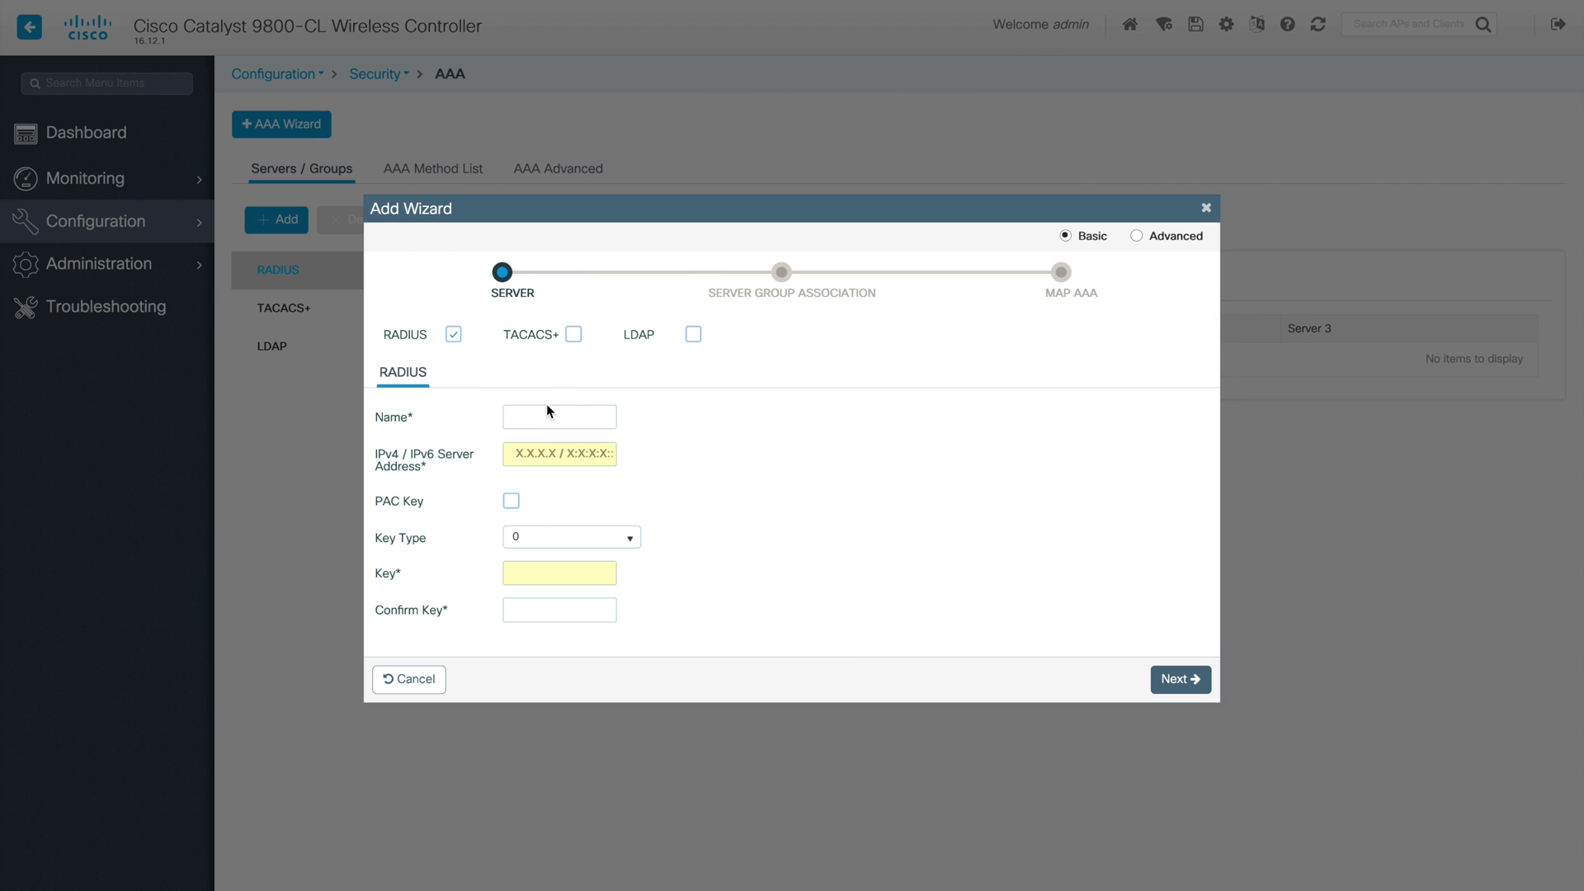
click(576, 337)
click(694, 335)
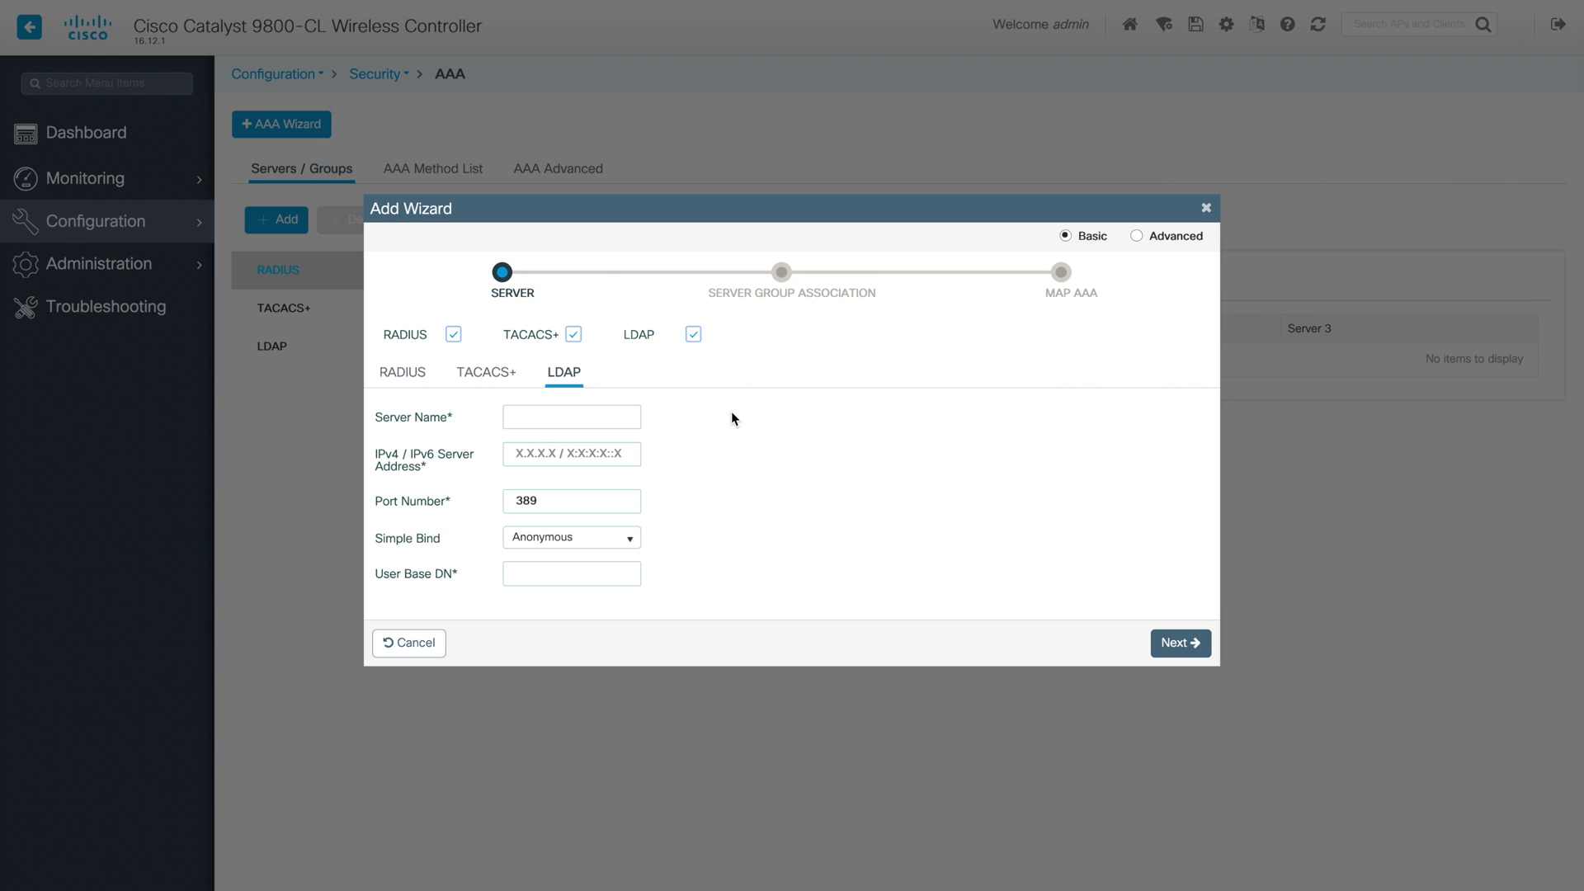
click(489, 372)
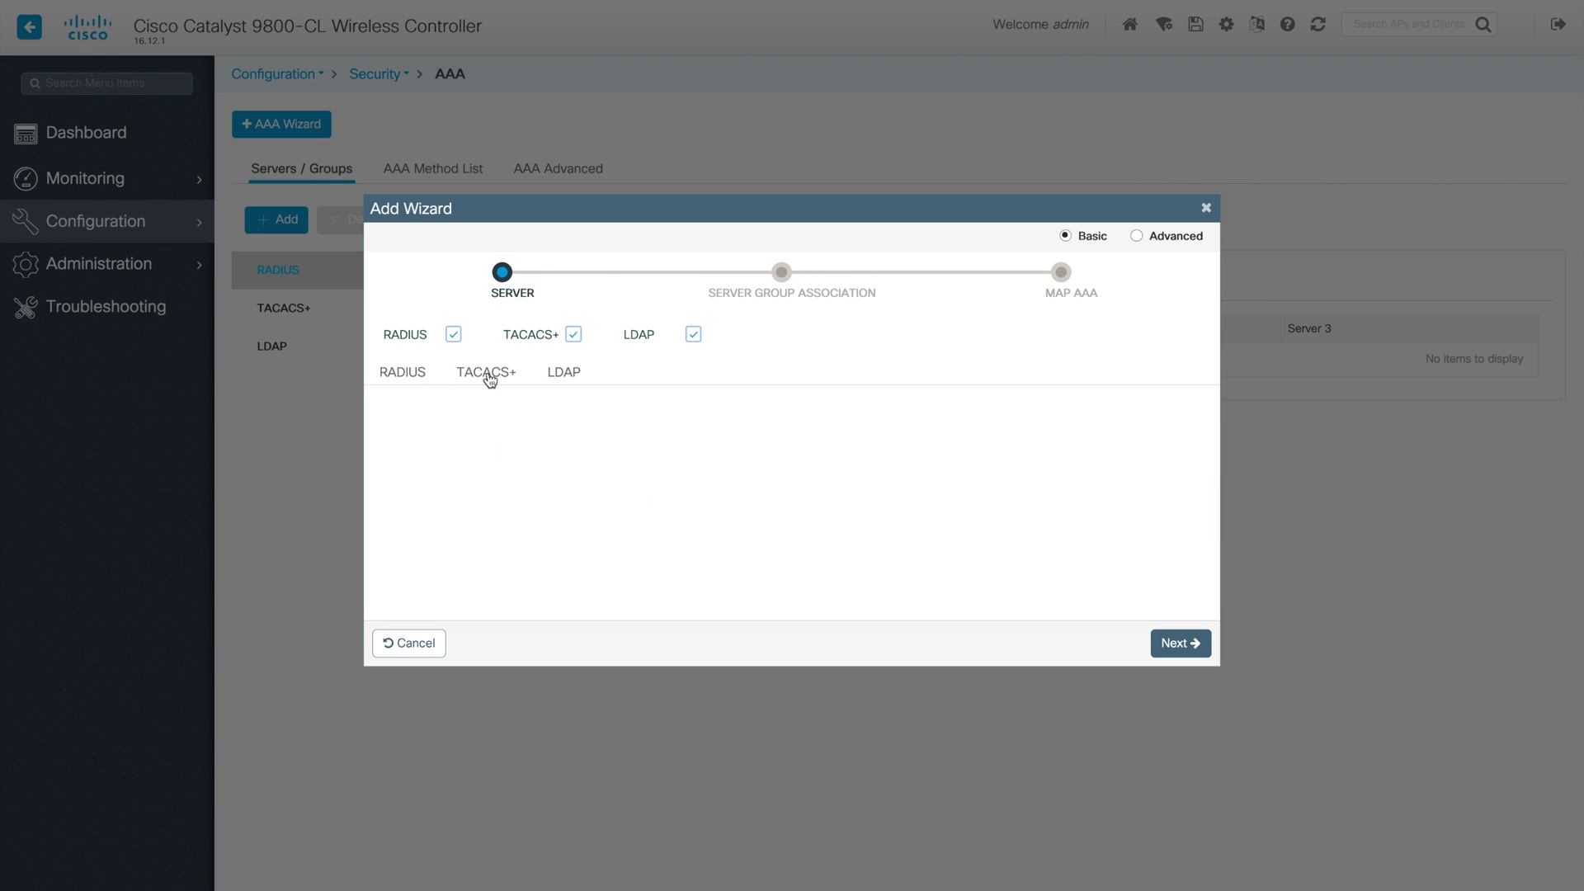
click(412, 376)
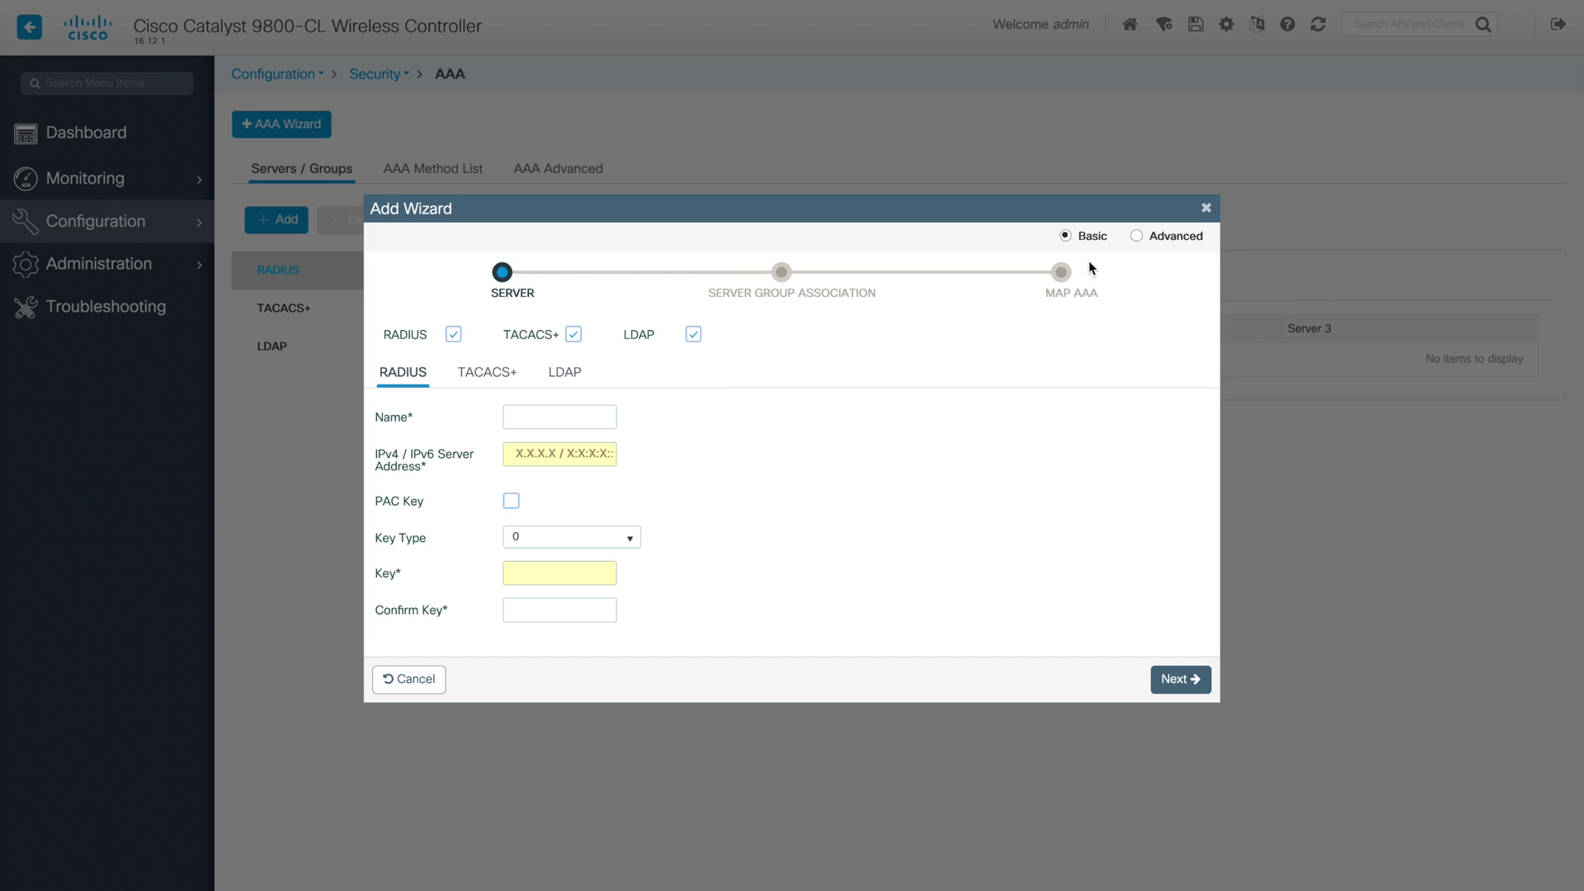
Step: Inspect the advanced RADIUS settings for Auth Port, Acct Port and Server Timeout, and return to Basic mode
click(1138, 239)
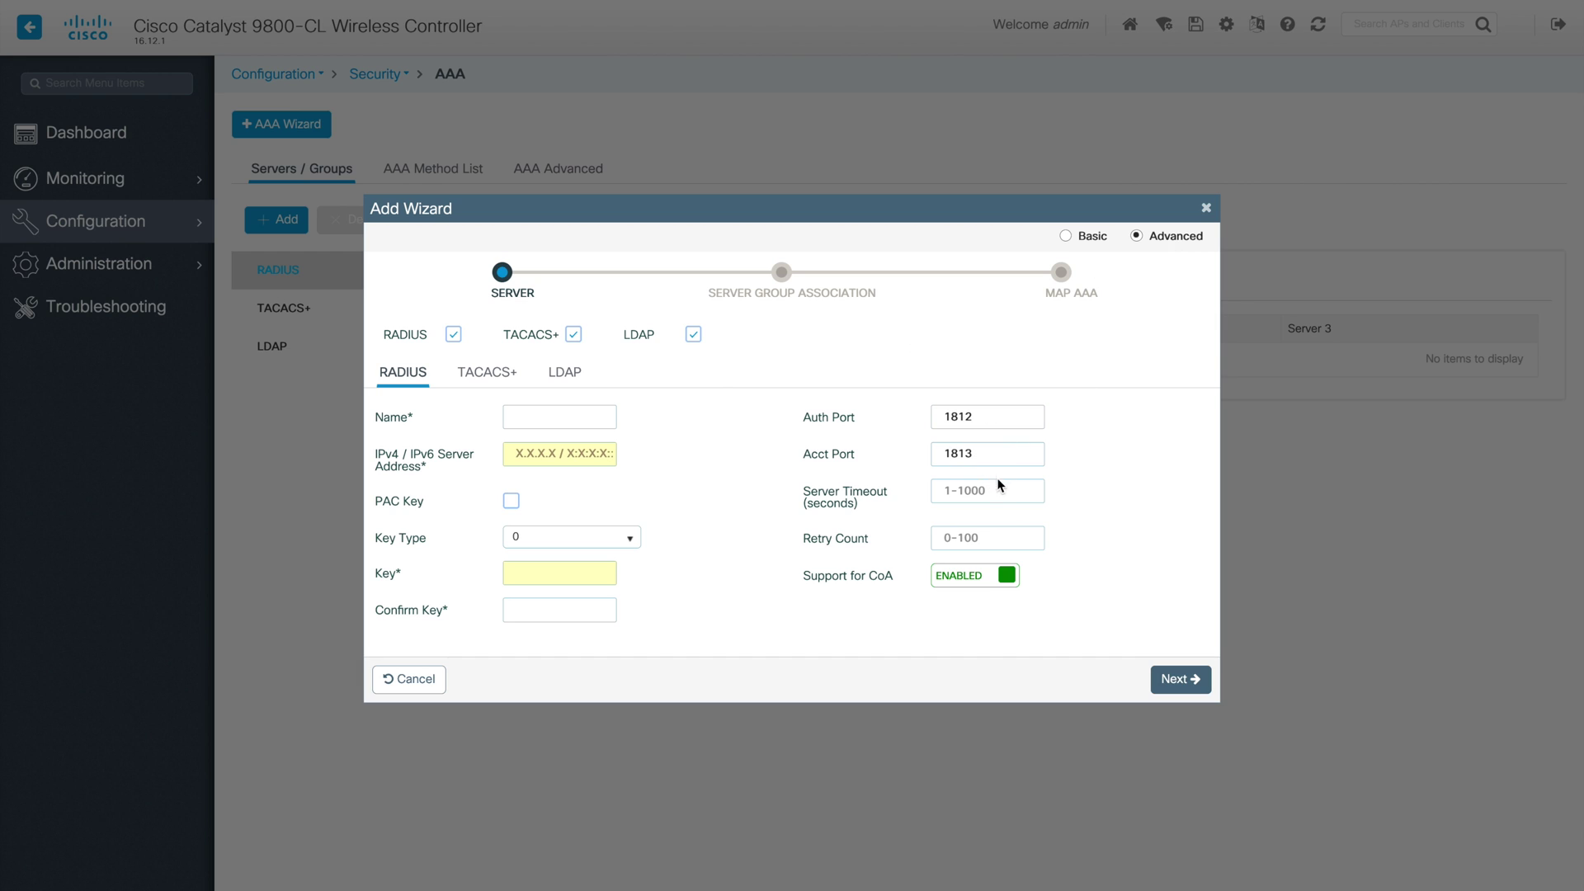
double_click(993, 415)
double_click(981, 452)
click(998, 484)
click(1067, 237)
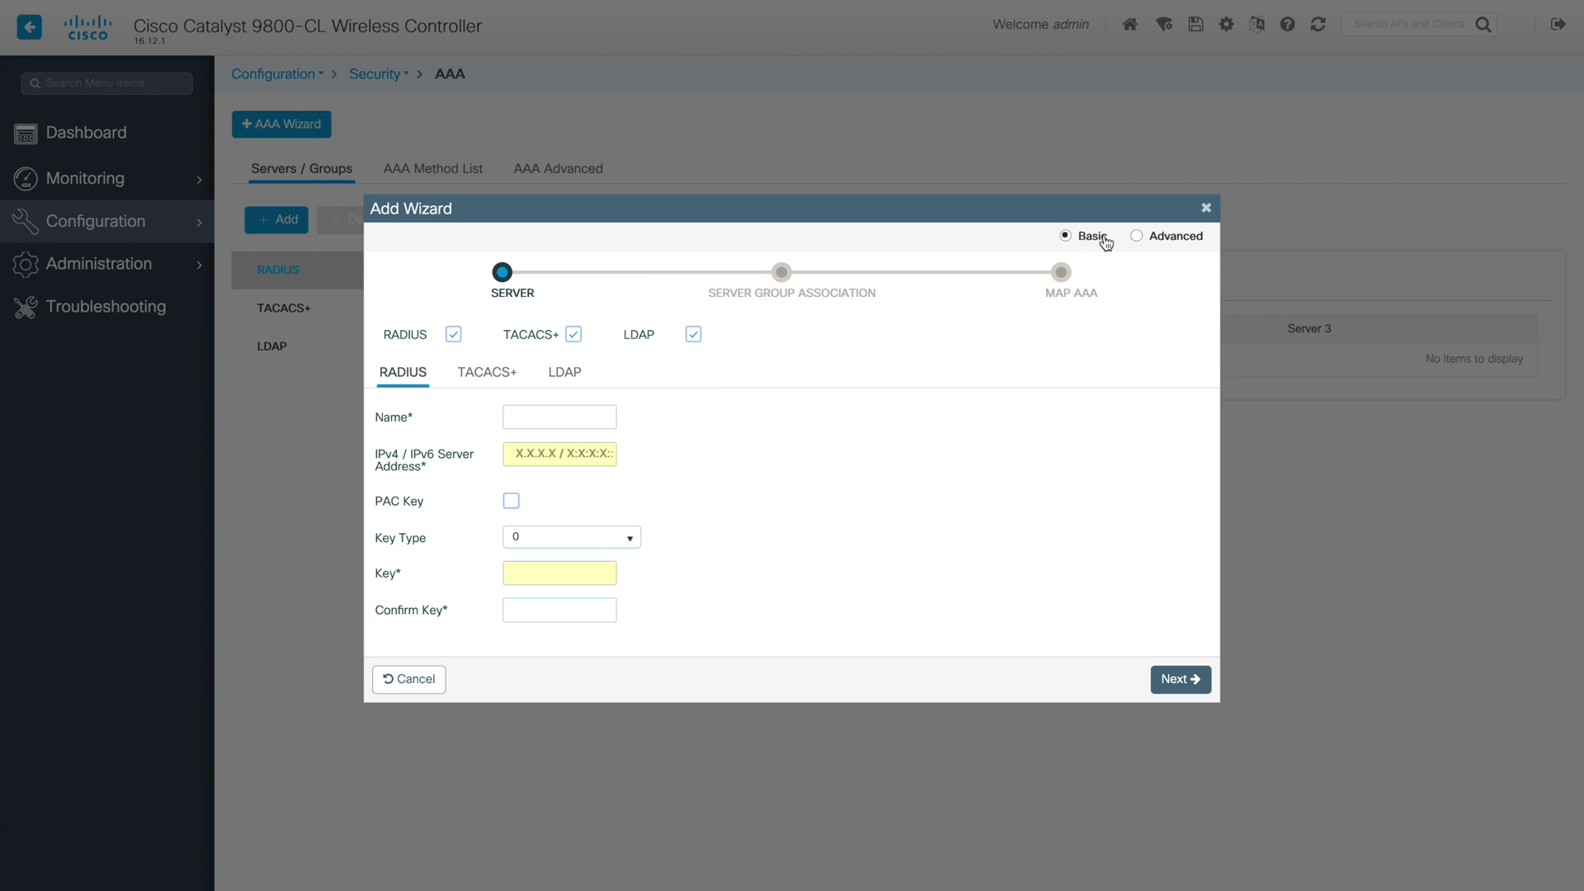
Step: Review the advanced TACACS+ and LDAP settings, try to proceed with the server details empty, and cancel the AAA Wizard
click(1136, 237)
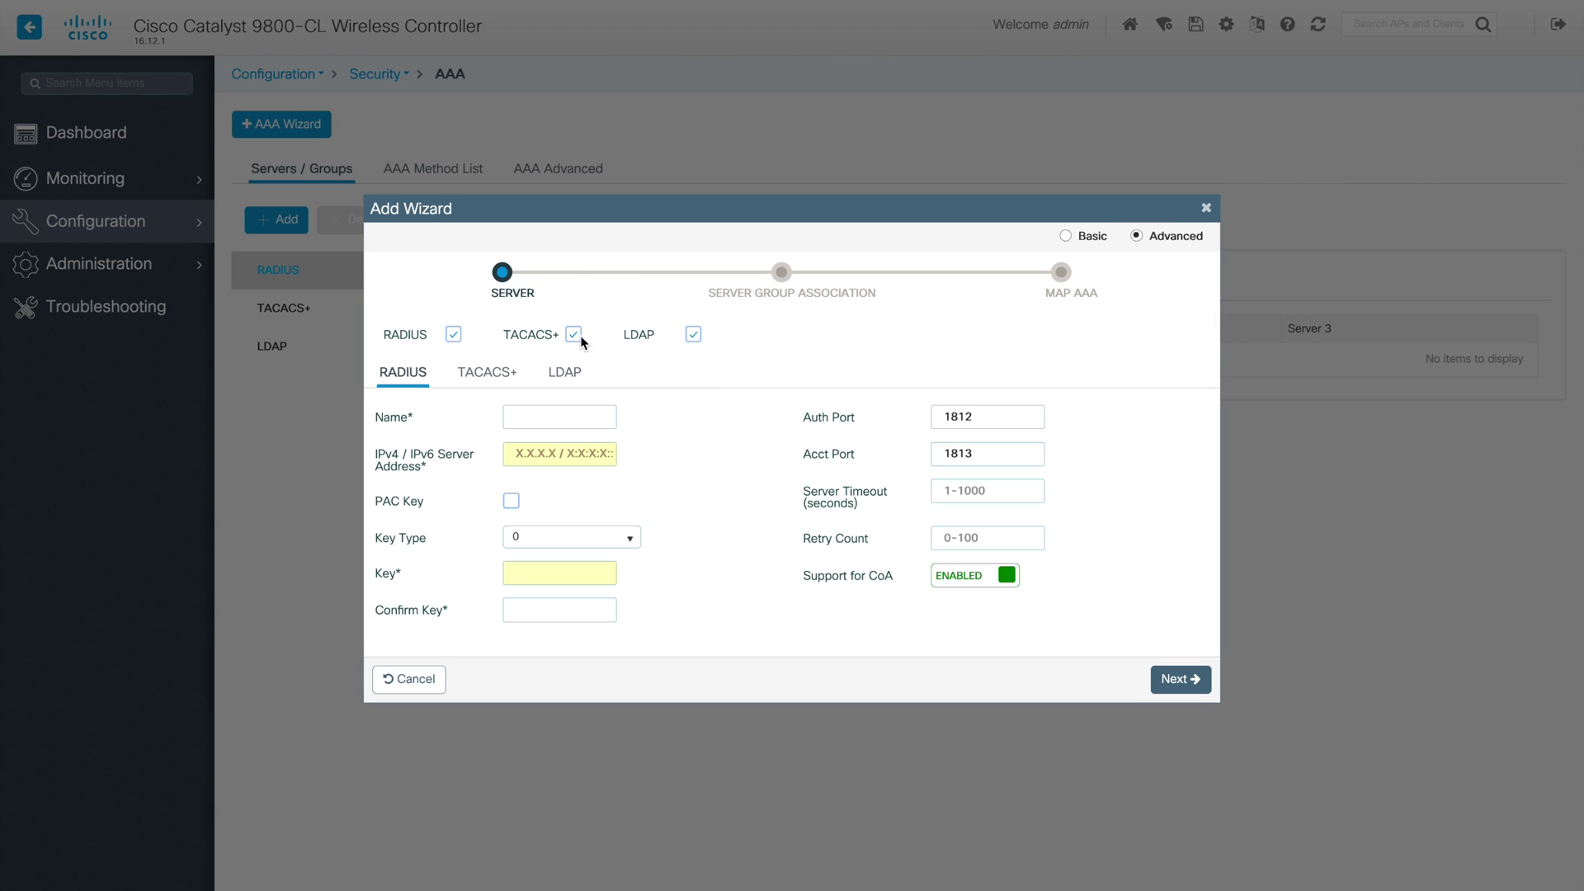
click(486, 377)
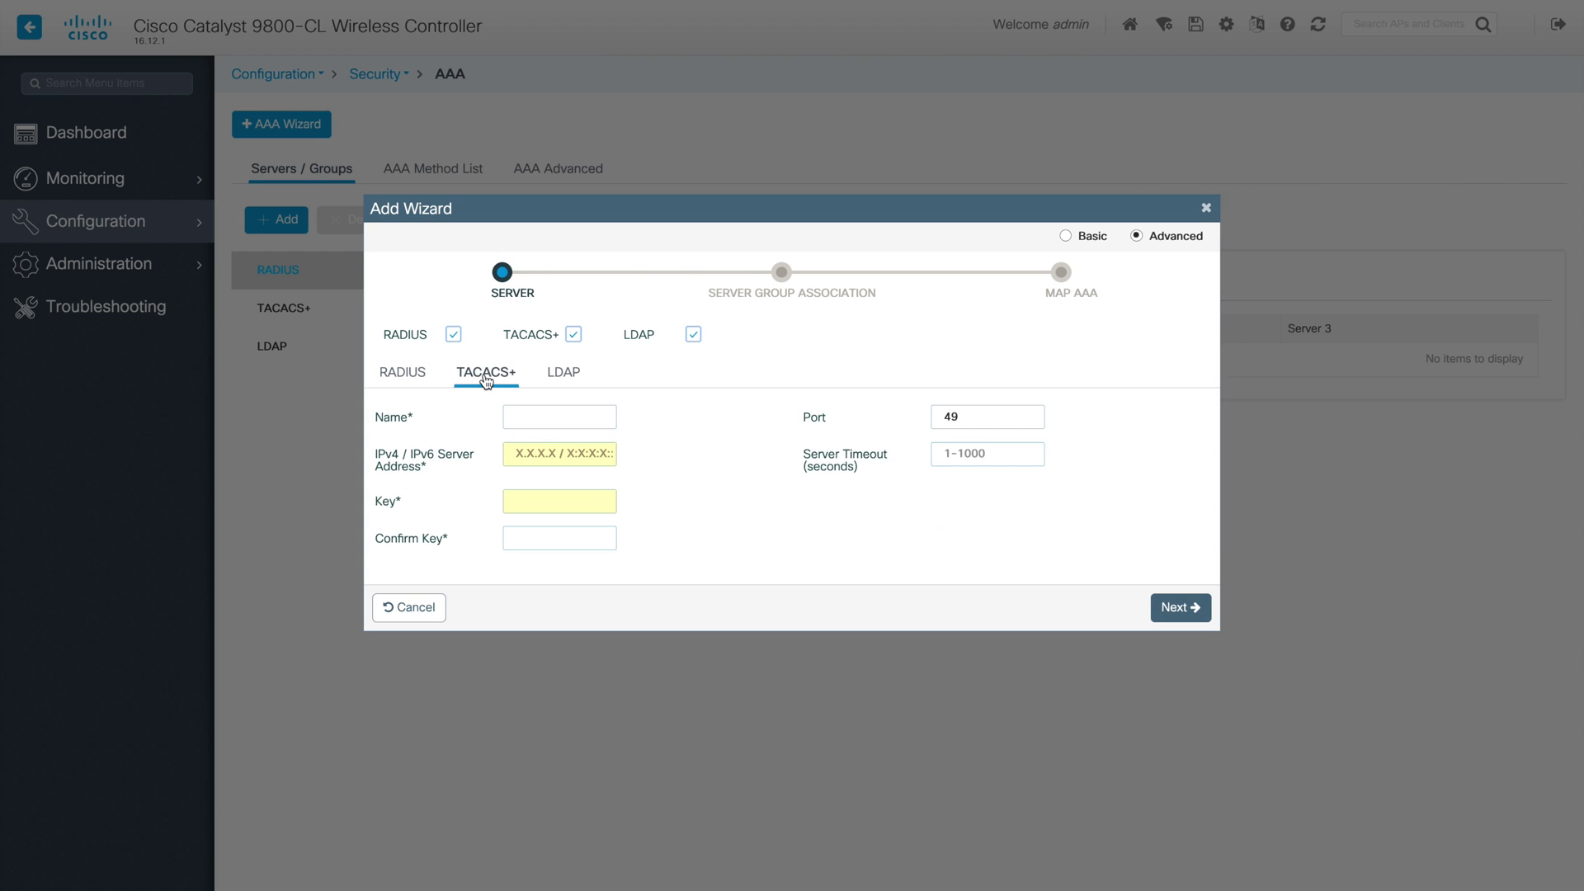
click(564, 374)
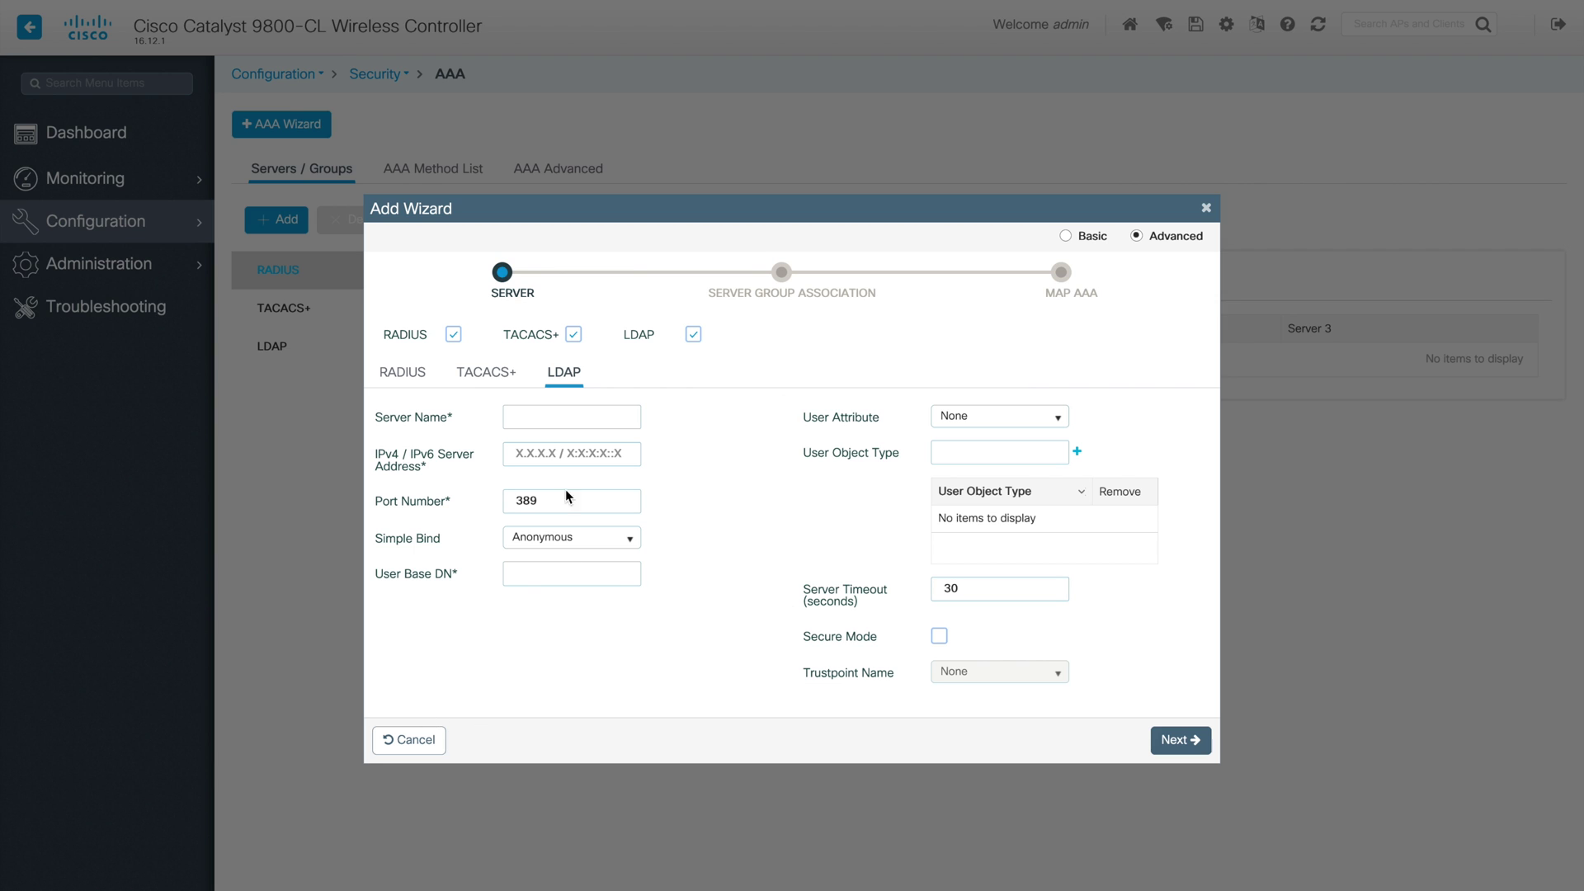
click(1180, 741)
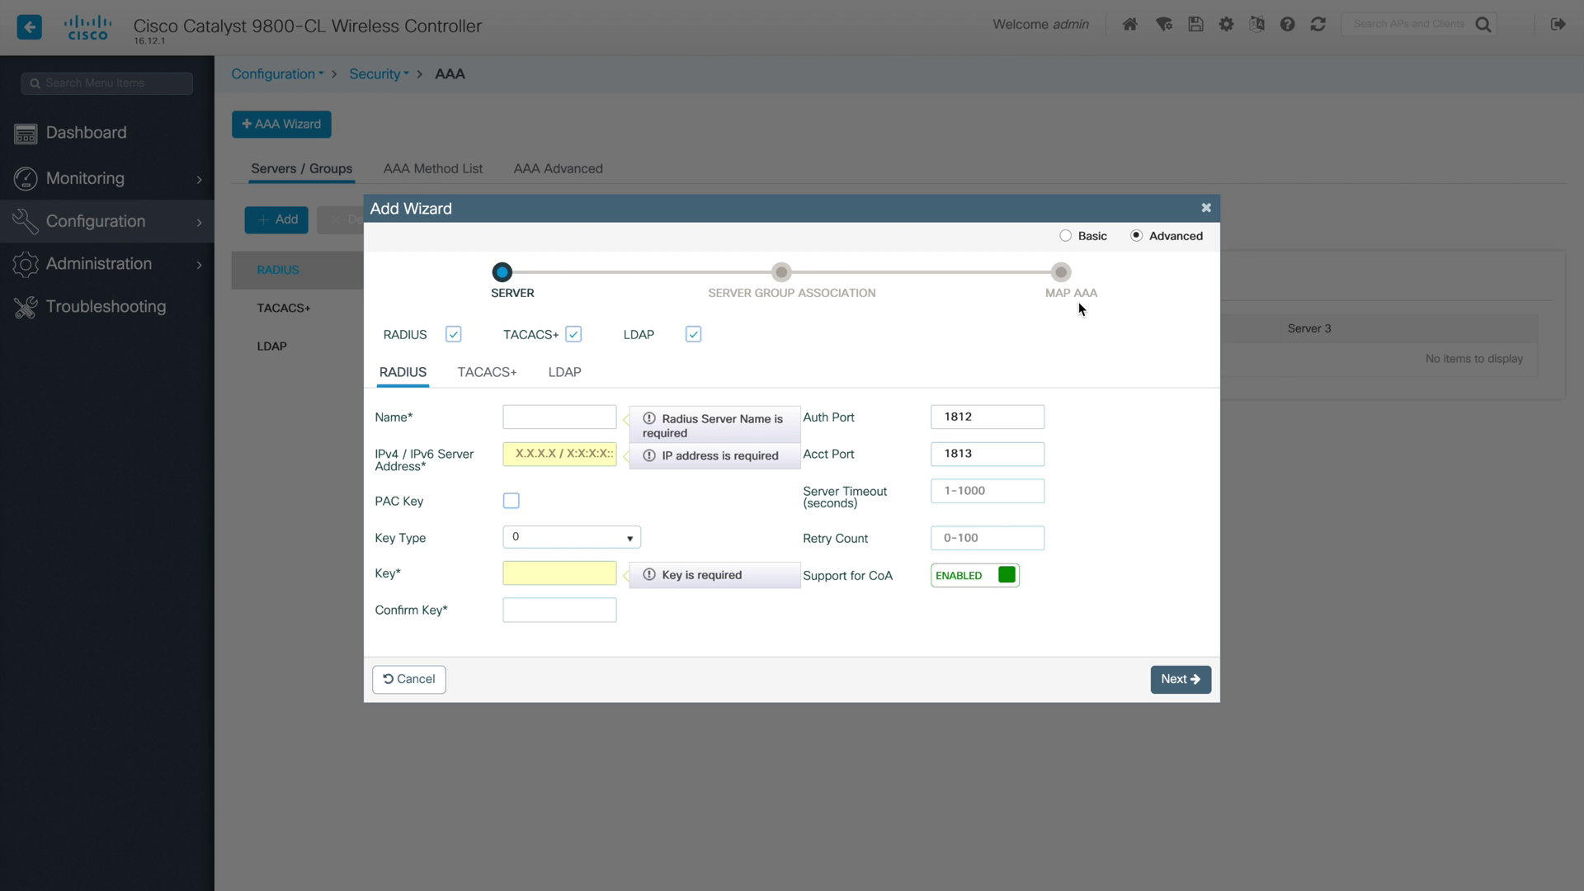
click(413, 682)
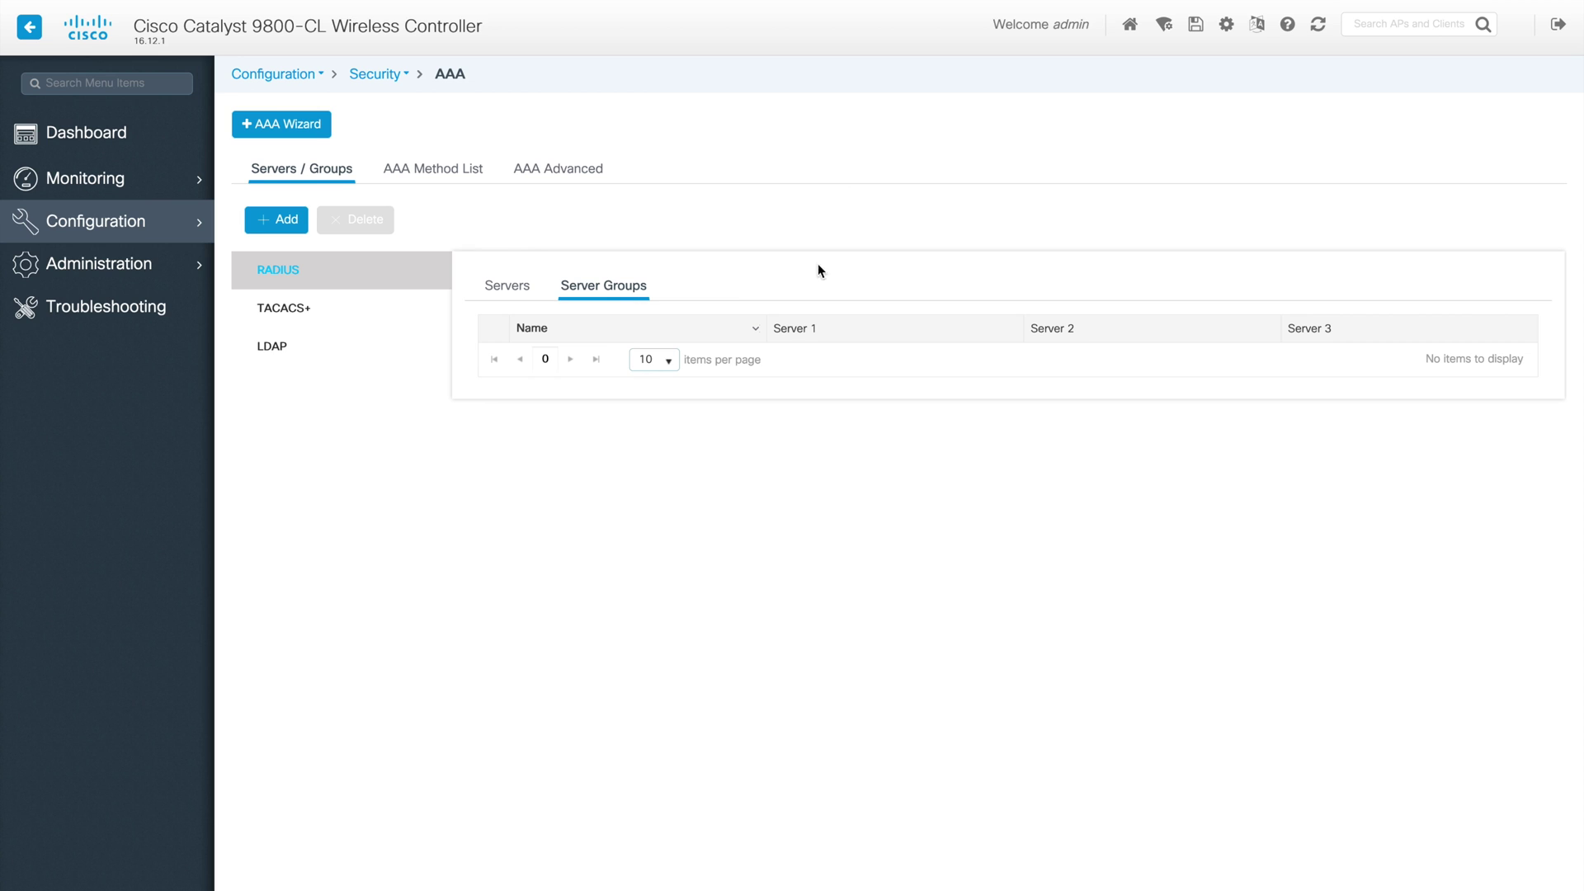
Step: Check the TACACS+ and LDAP server groups and show the AAA authentication method lists
click(279, 318)
click(264, 344)
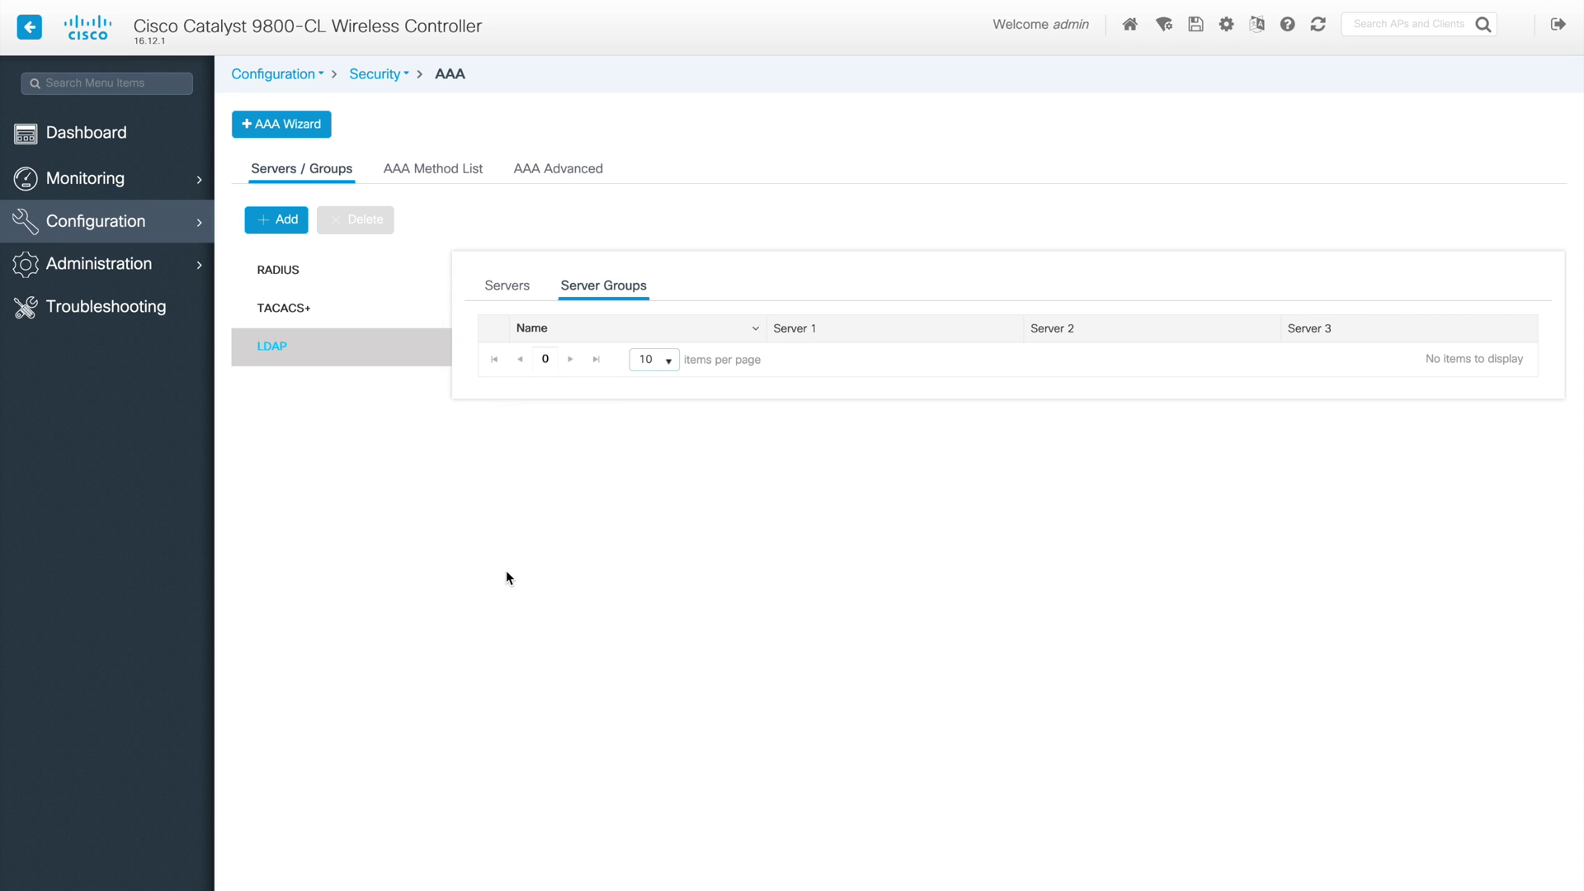
click(430, 170)
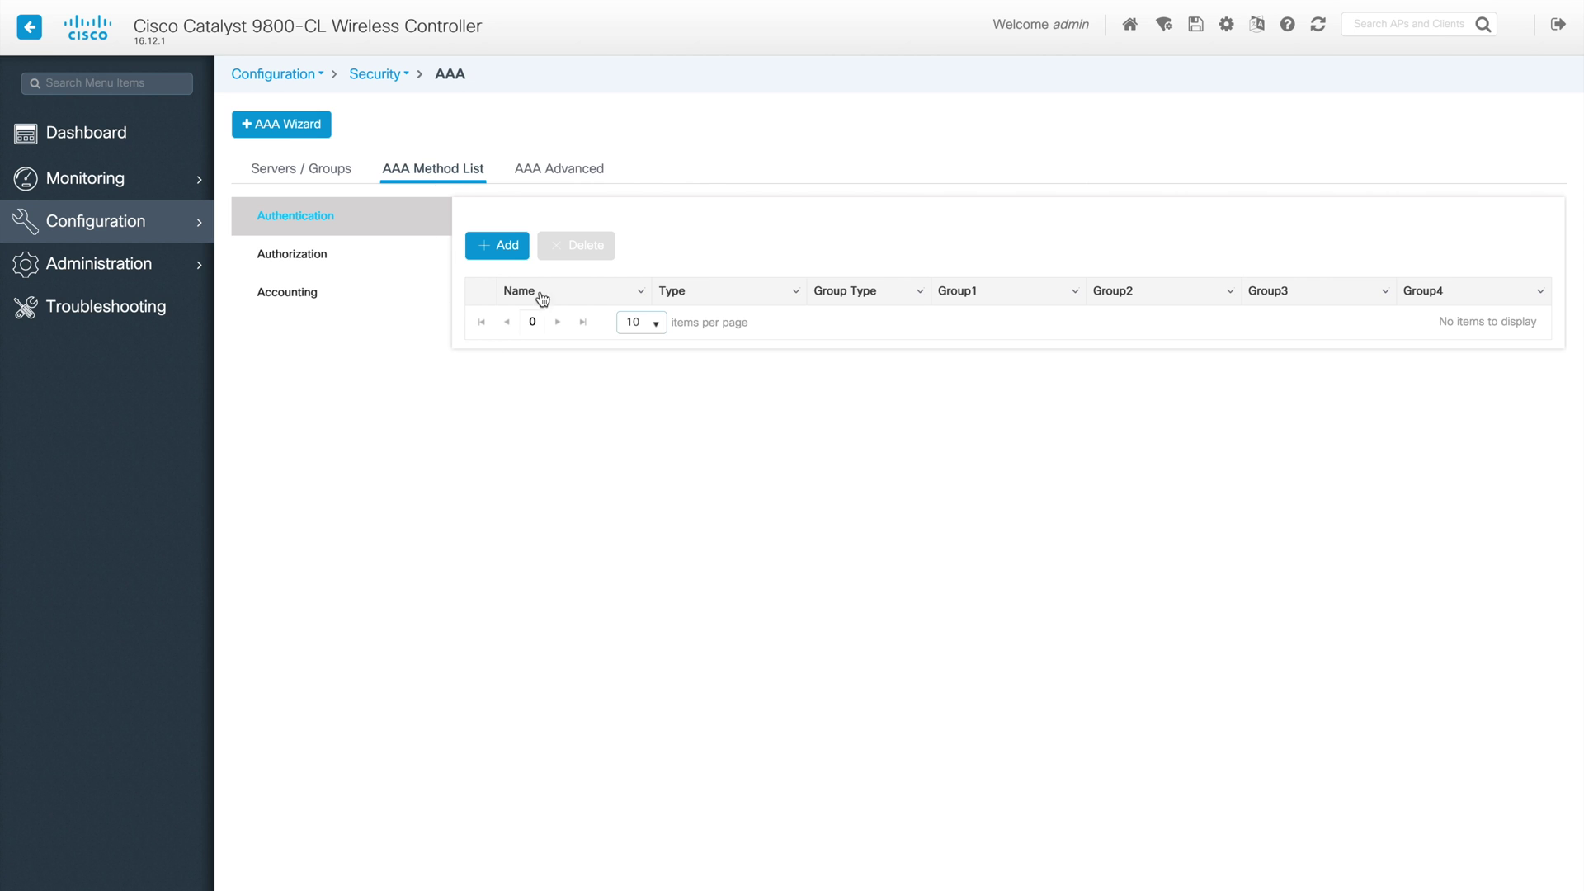
Step: Start a new AAA authentication method list, inspect its Type choices, and select tacacs+ among the available server groups
click(481, 245)
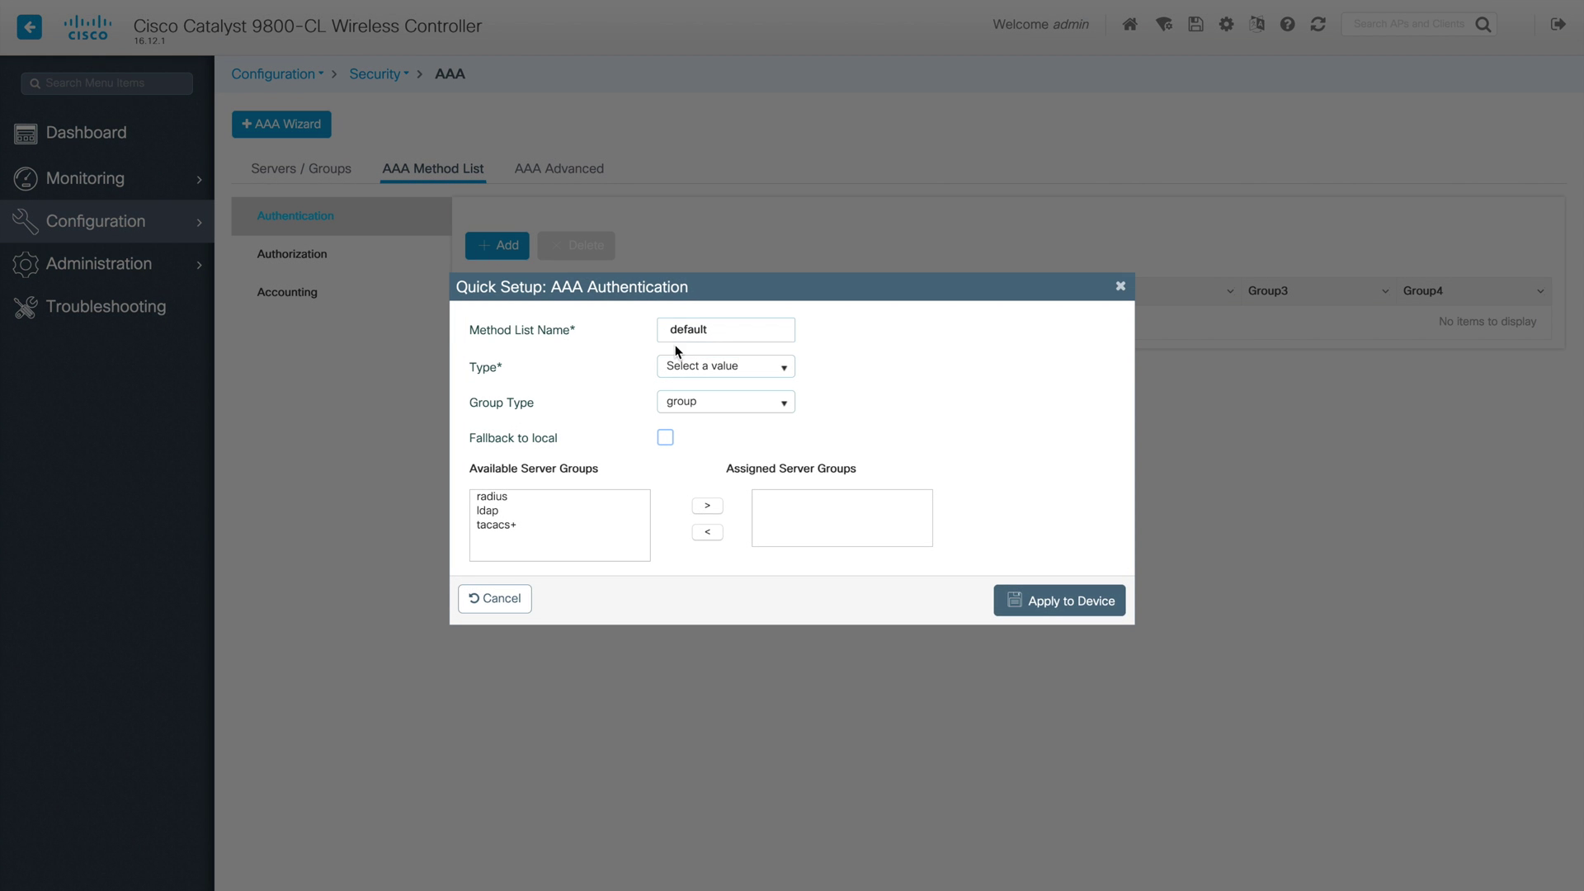
click(784, 373)
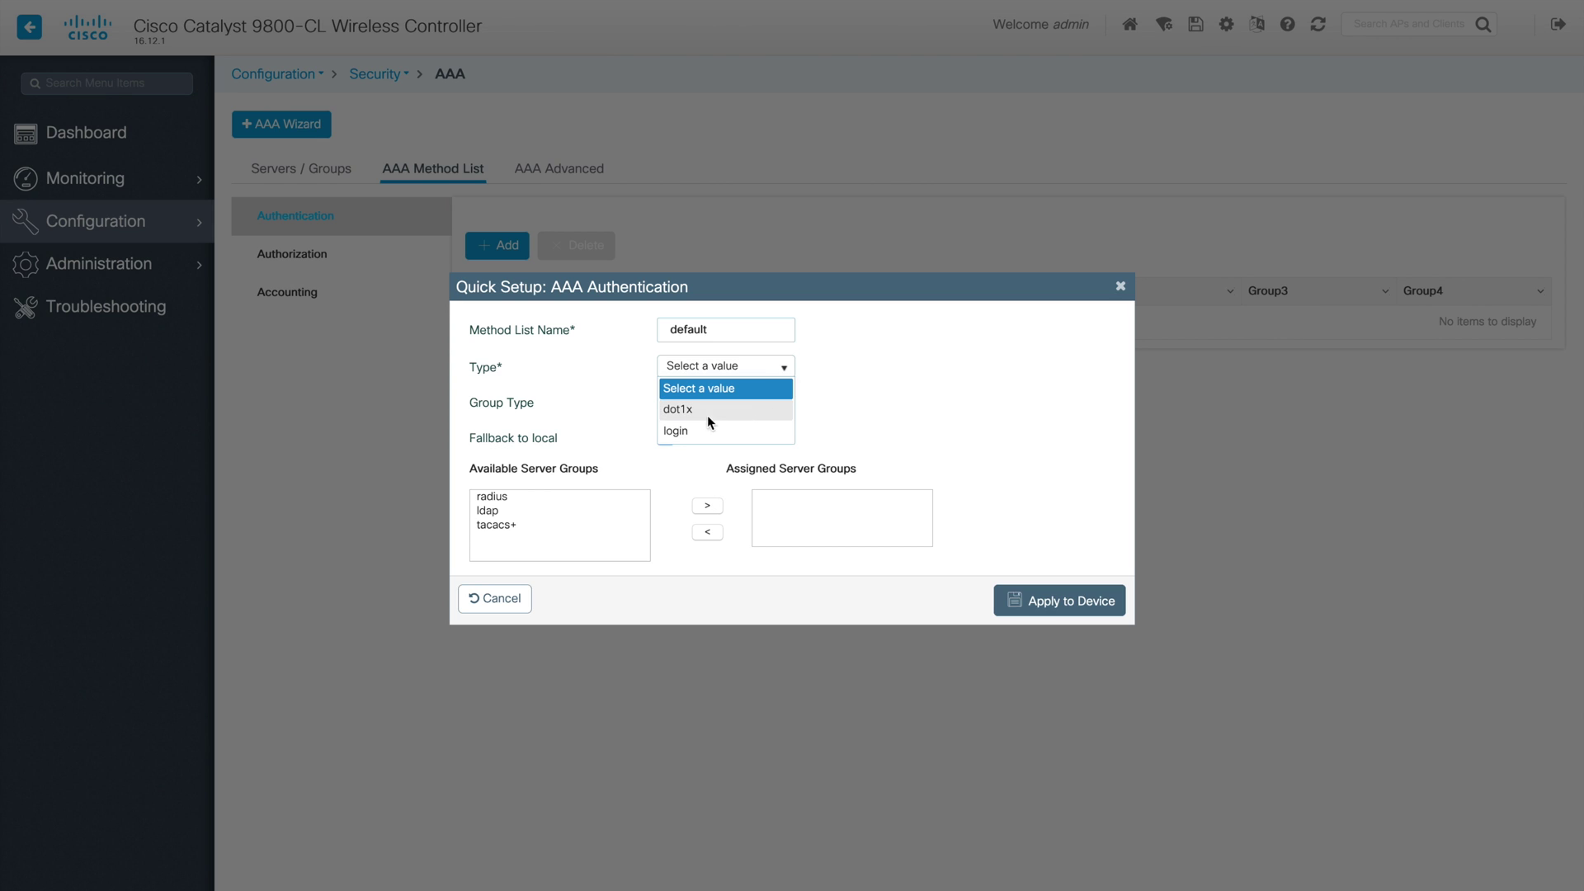
click(953, 401)
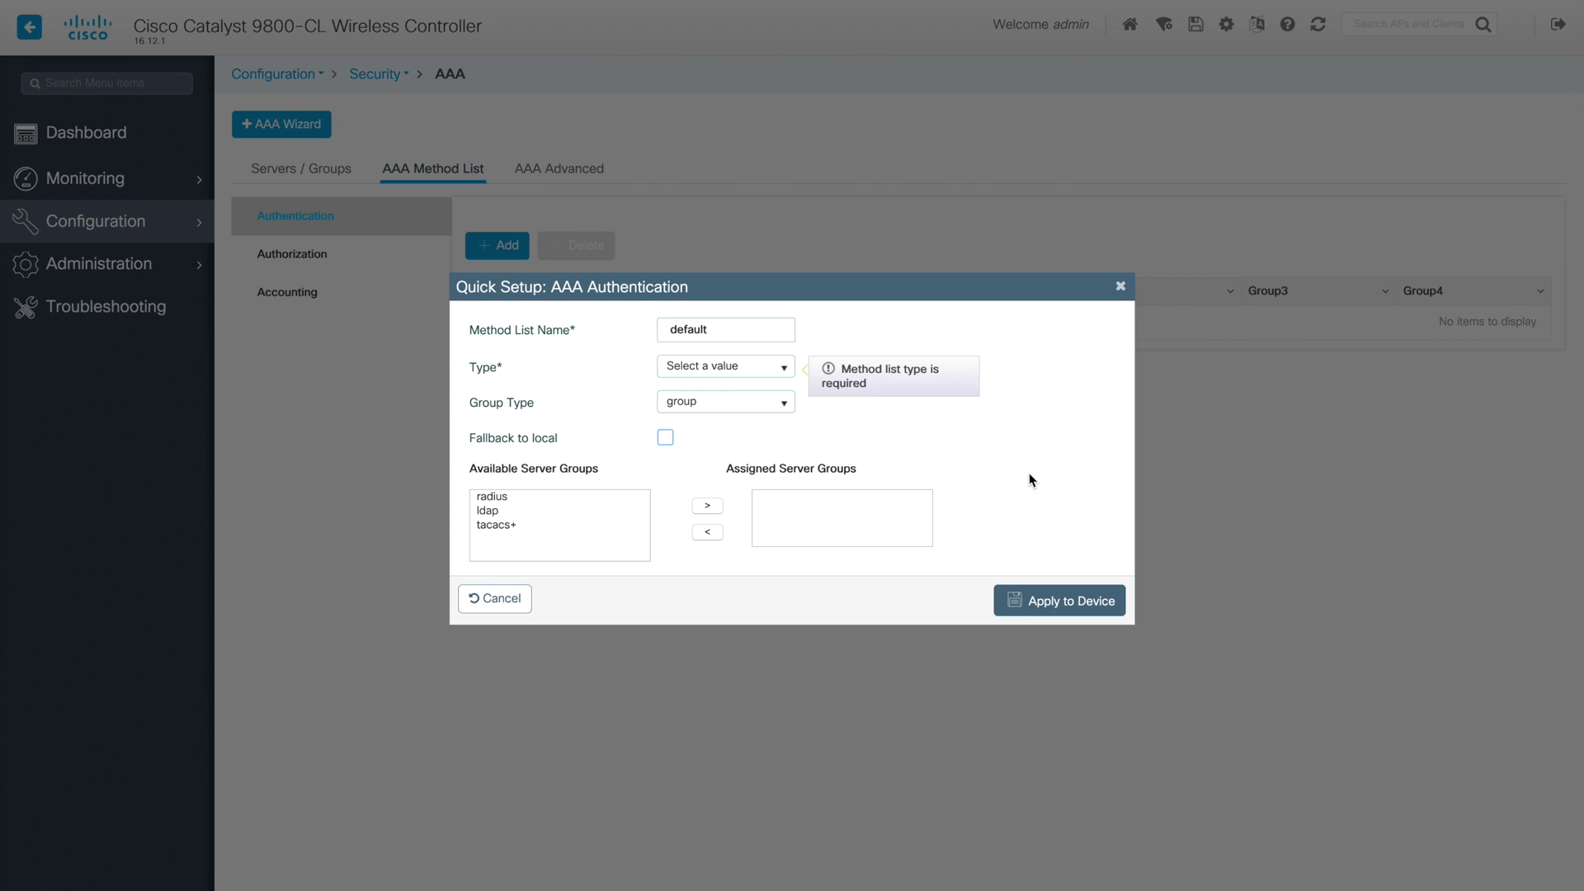
click(505, 498)
click(510, 526)
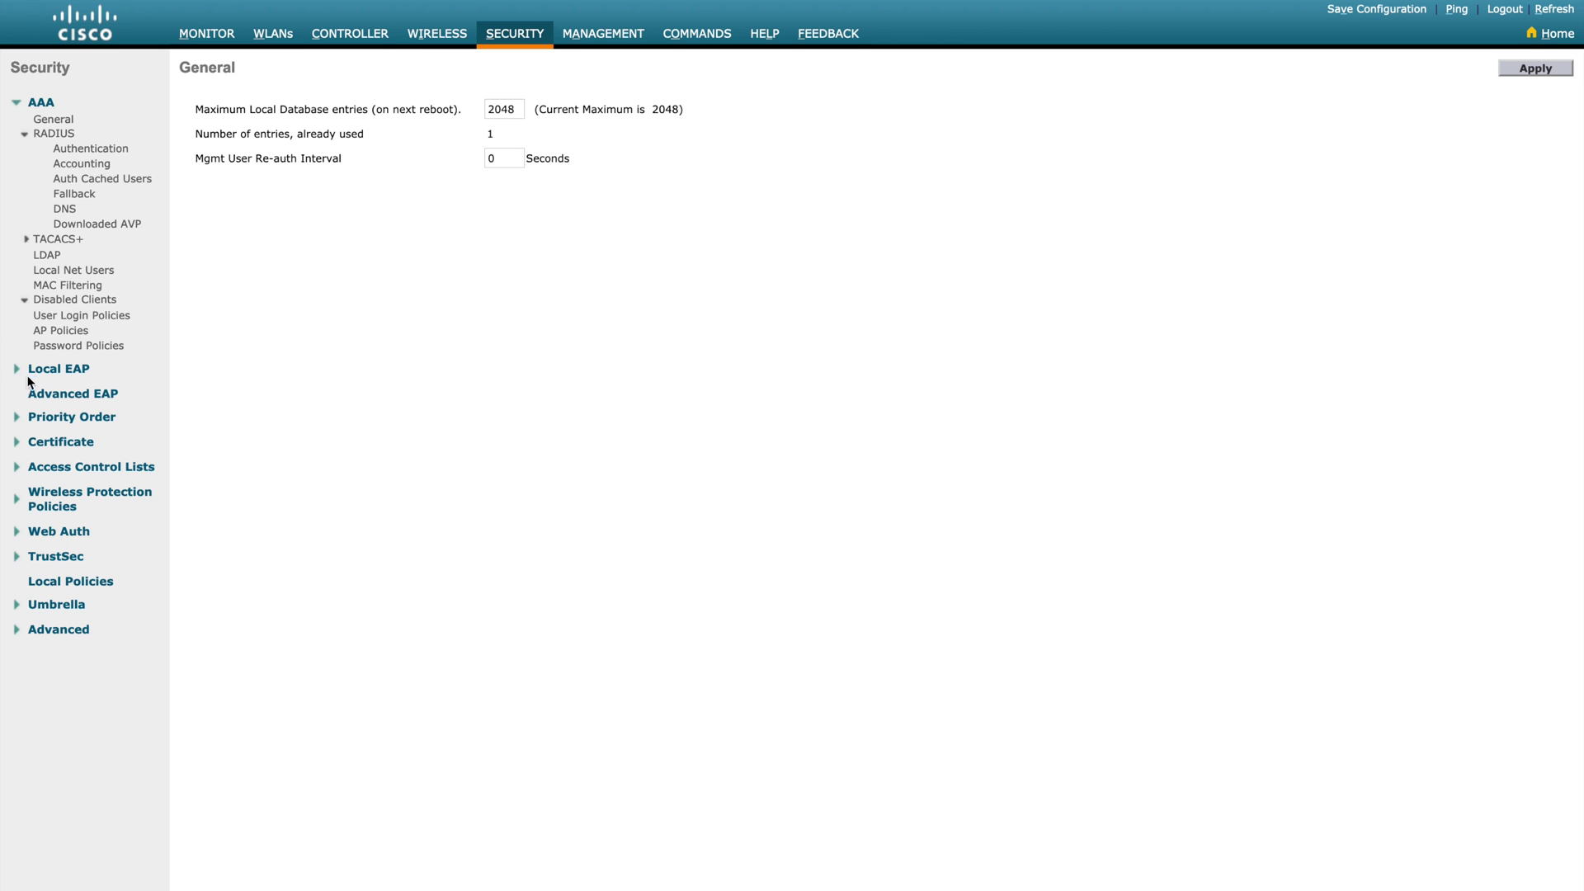
Step: View the Priority Order settings on the other Cisco controller and cancel the Catalyst 9800's new authentication method list
click(57, 418)
click(68, 434)
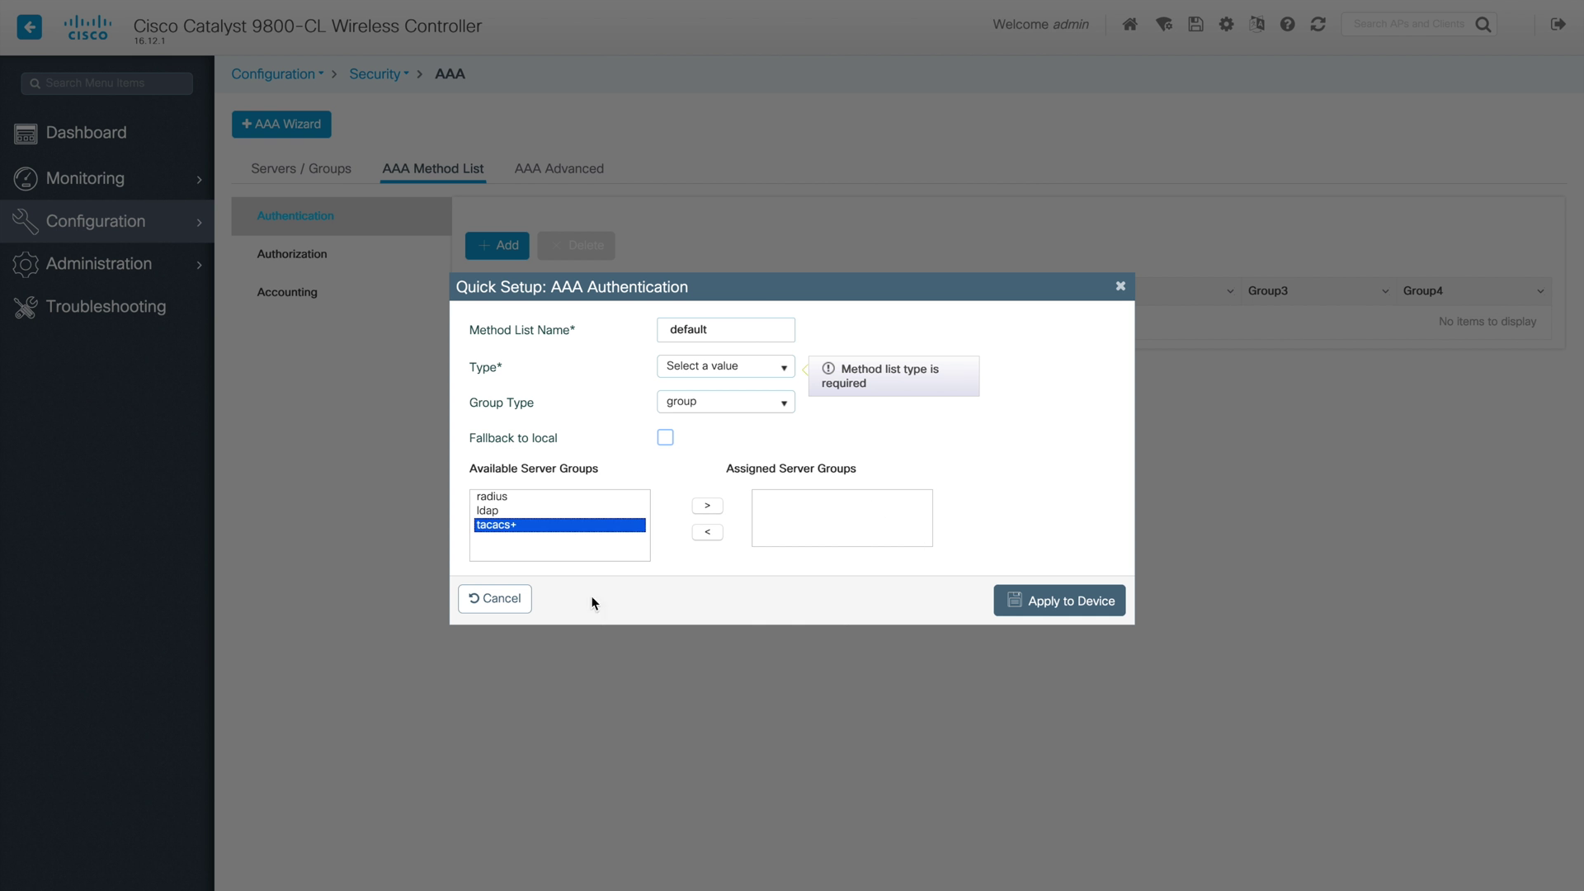
click(496, 603)
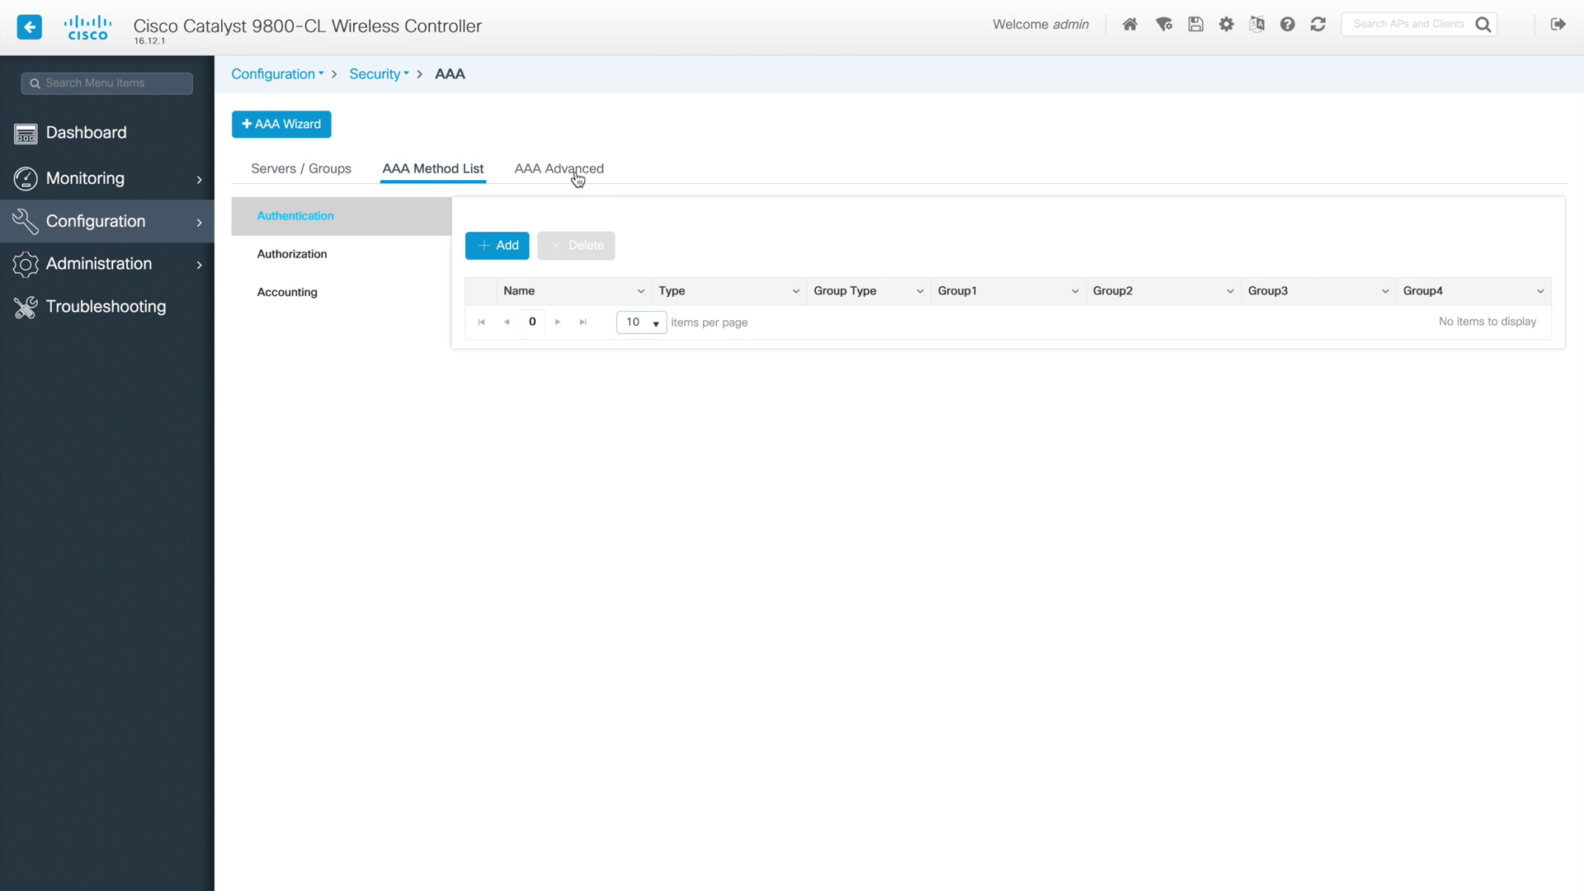
Step: View the AAA authorization and accounting method lists, inspect the blank form for a new accounting method list, and dismiss it
click(302, 260)
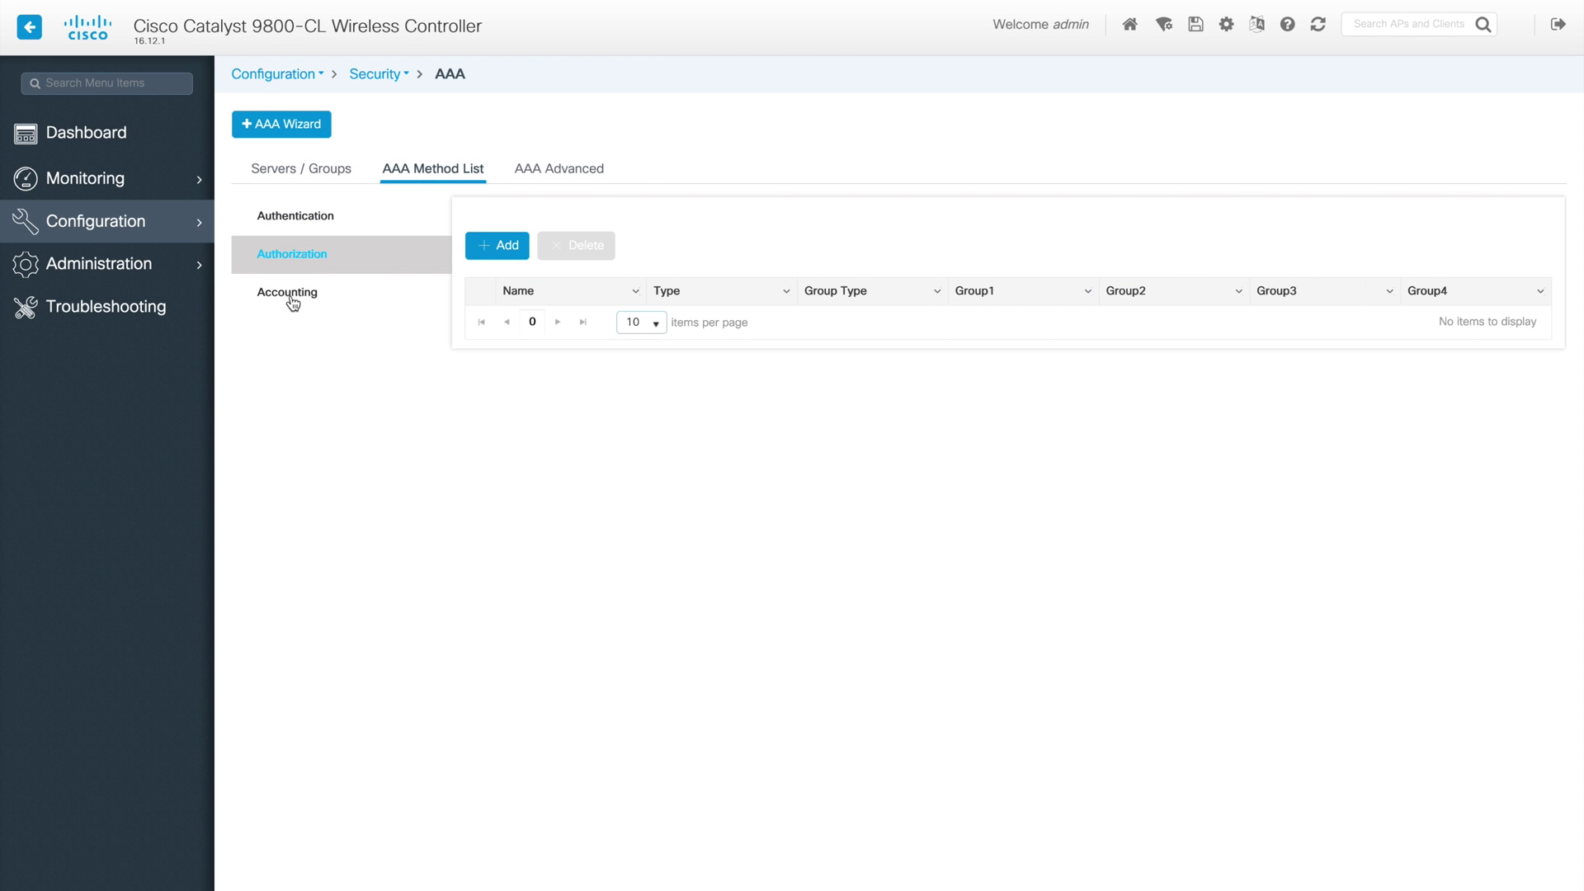
click(293, 302)
click(497, 246)
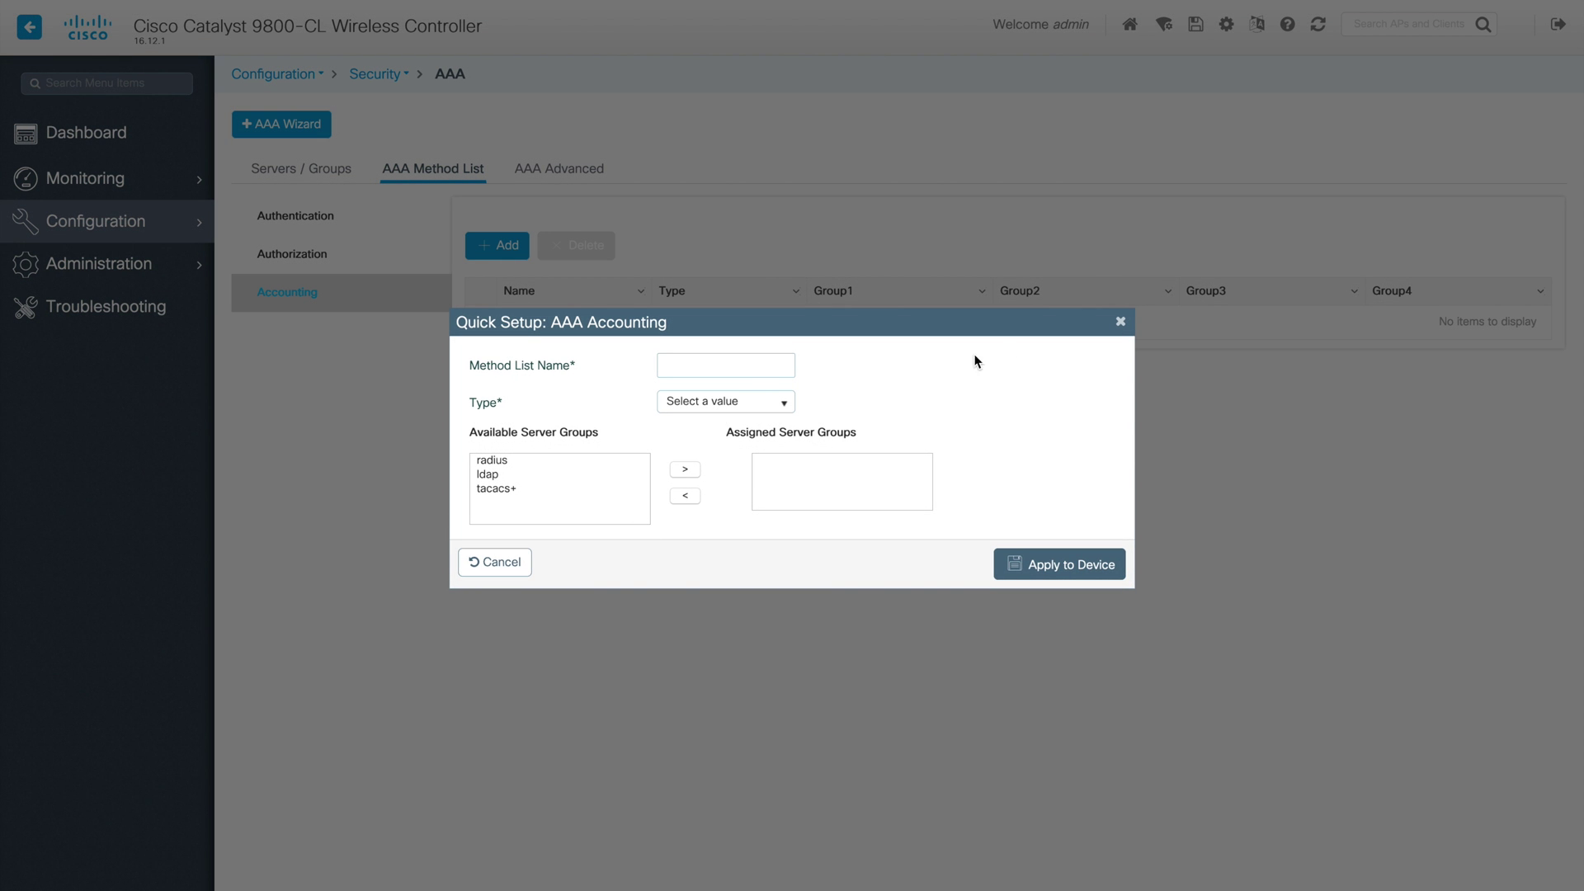
click(1121, 321)
Step: Review the AAA Advanced settings from Global Config through RADIUS Fallback, Attribute List Name, Device Authentication and AP Policy
click(570, 175)
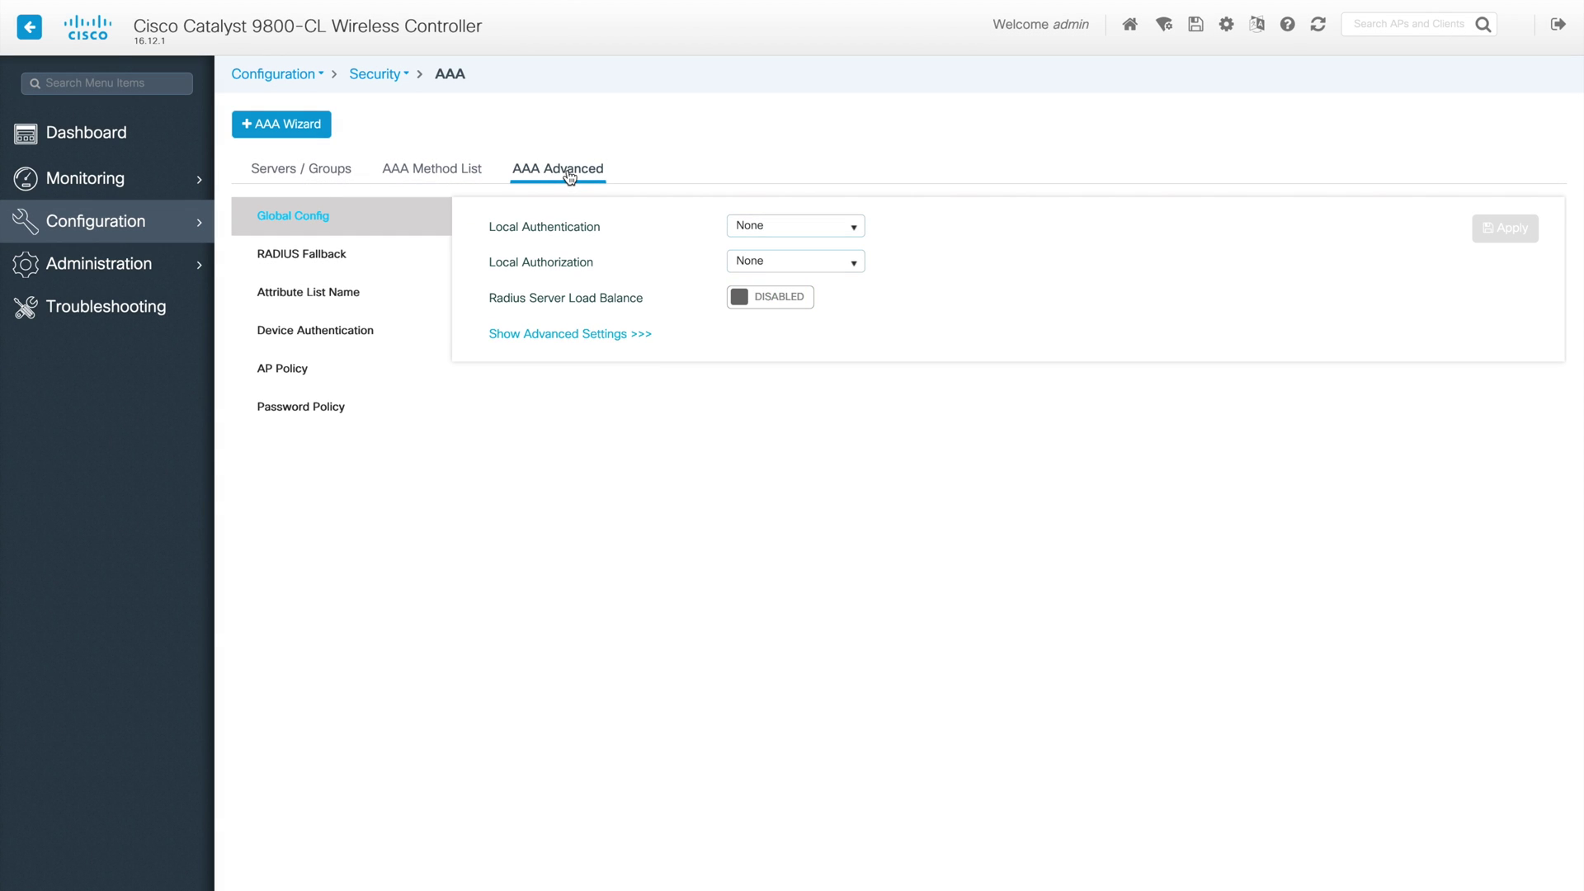
click(307, 257)
click(322, 295)
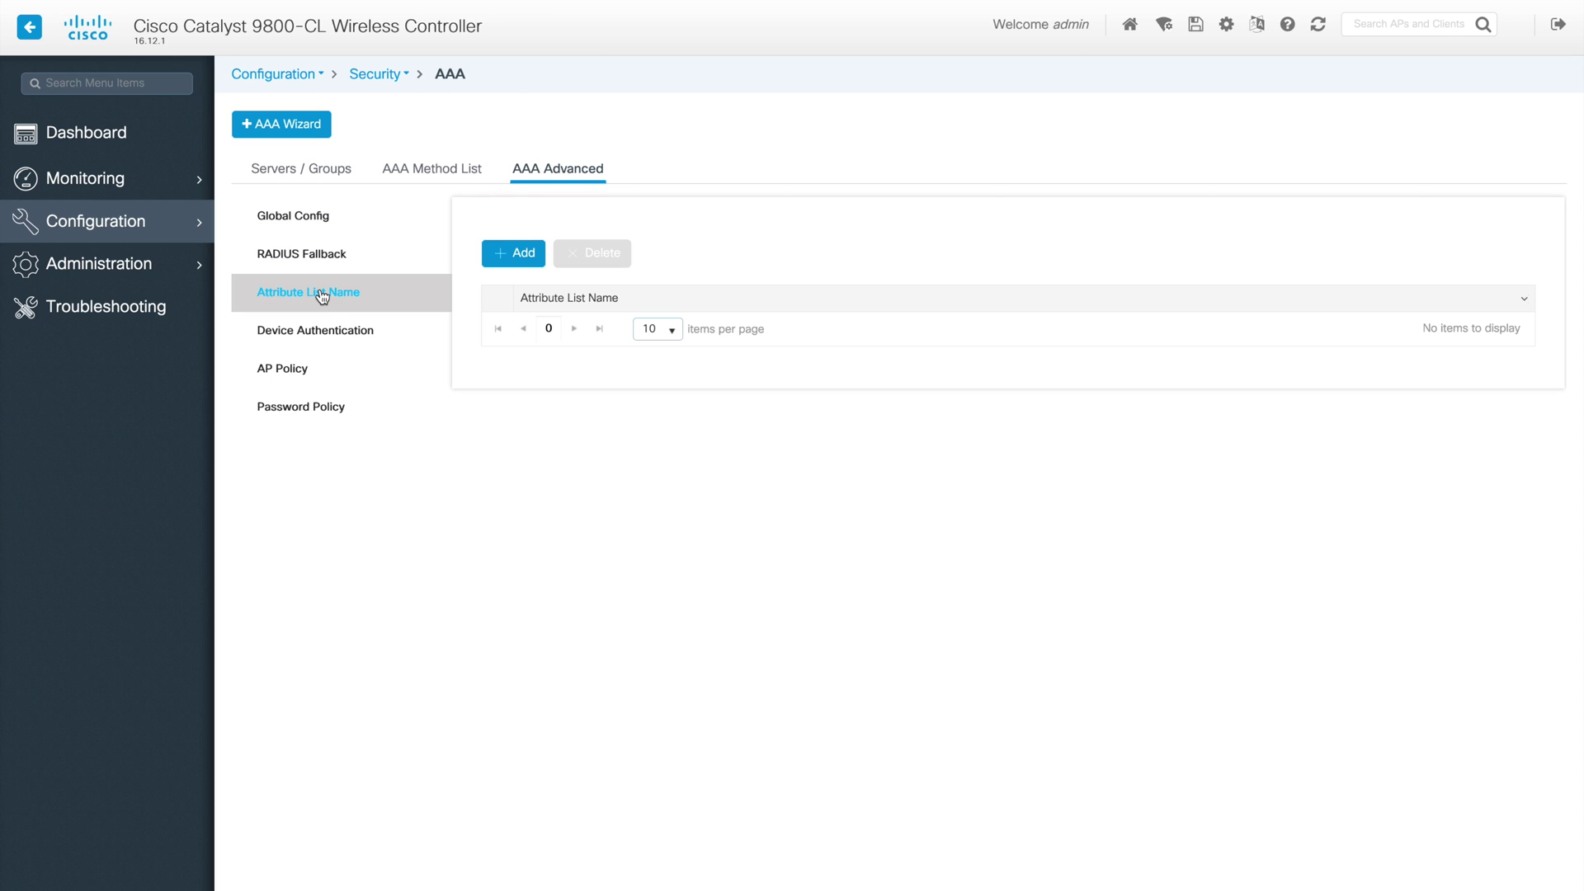
click(311, 345)
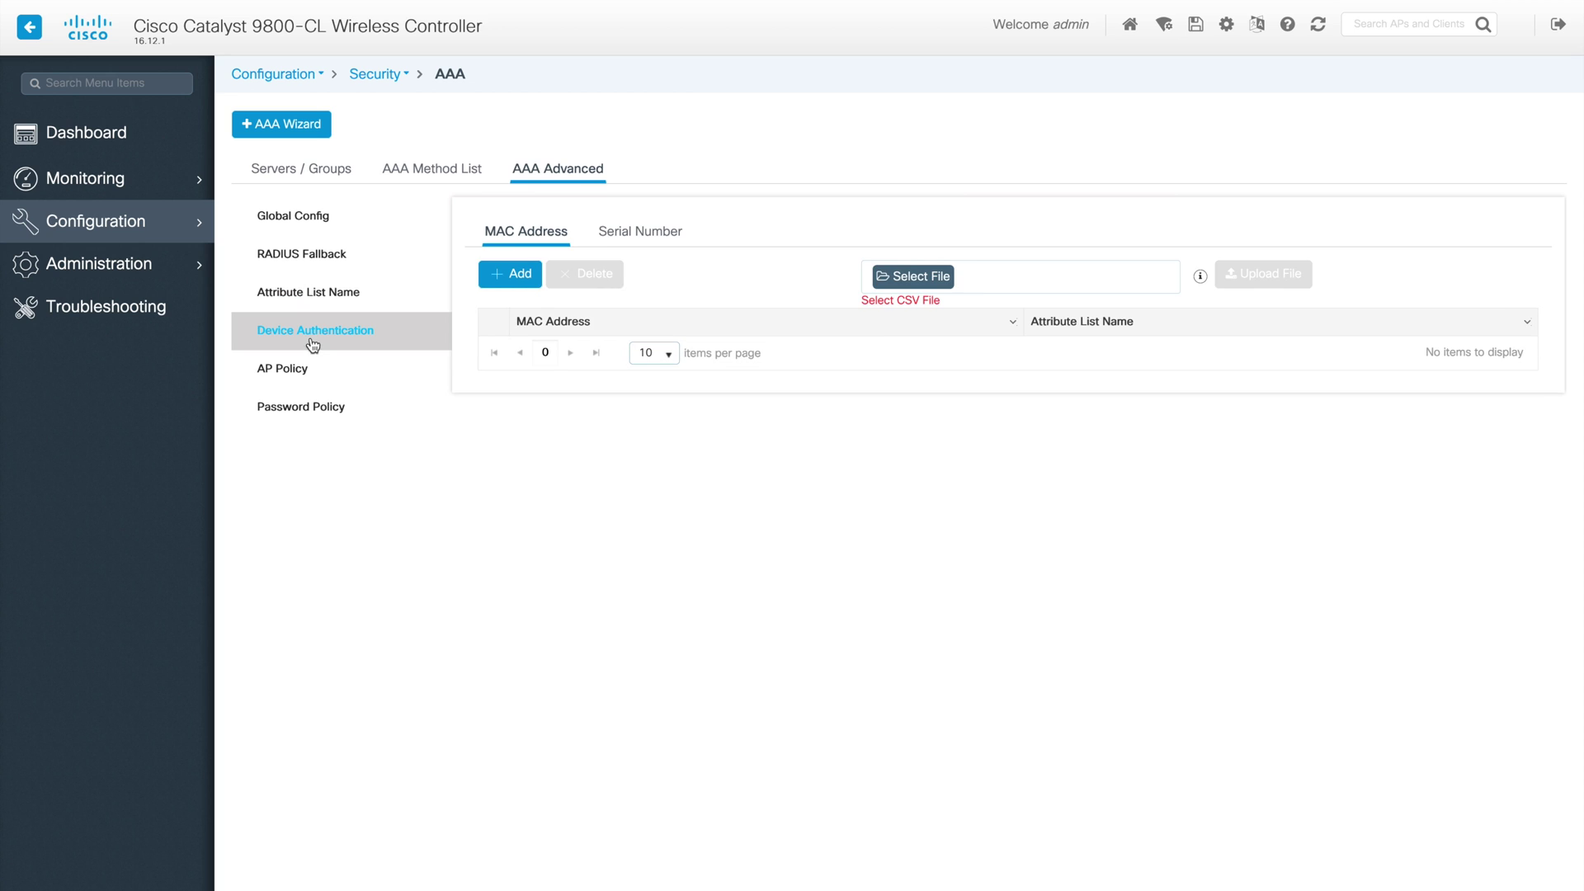
click(297, 378)
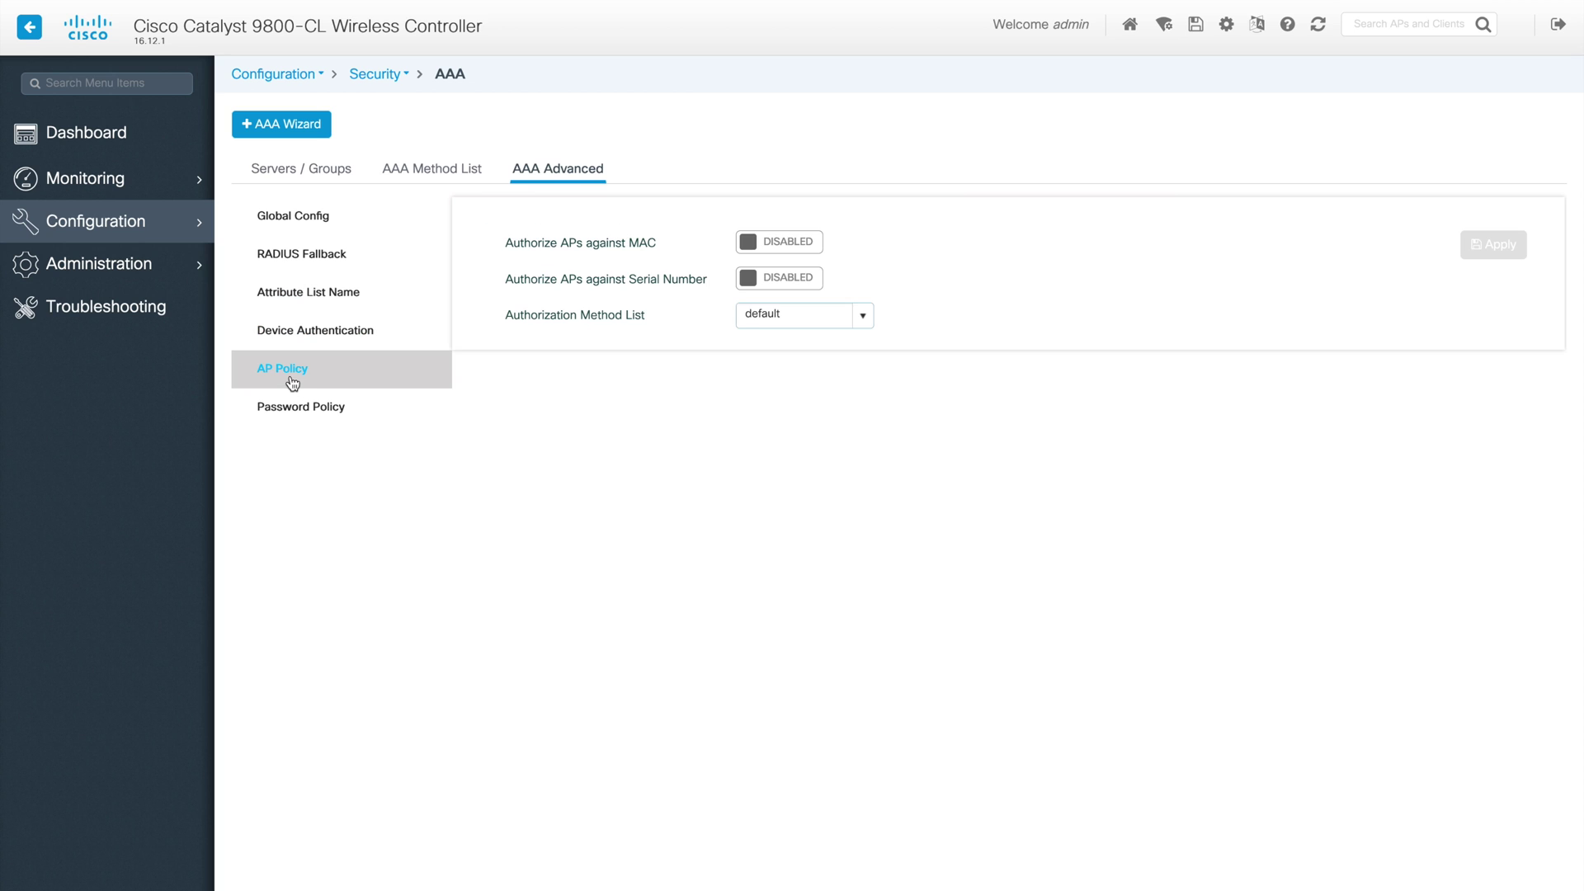
Step: Show the Catalyst 9800's Password Policy and compare it with the other Cisco controller's AP Policies and Password Policies
click(298, 402)
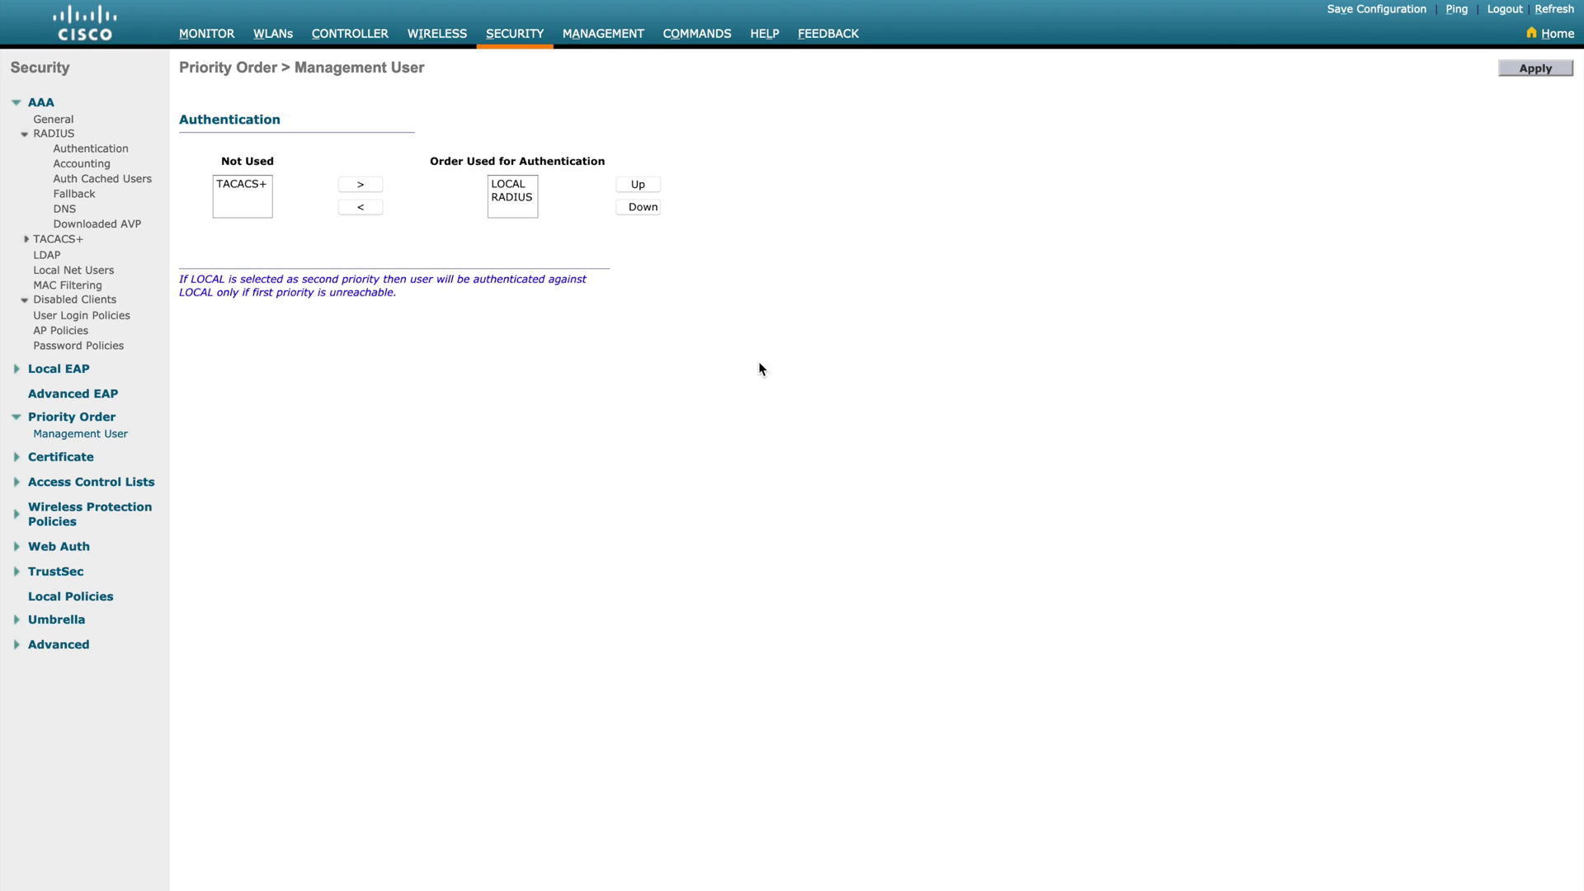
click(83, 339)
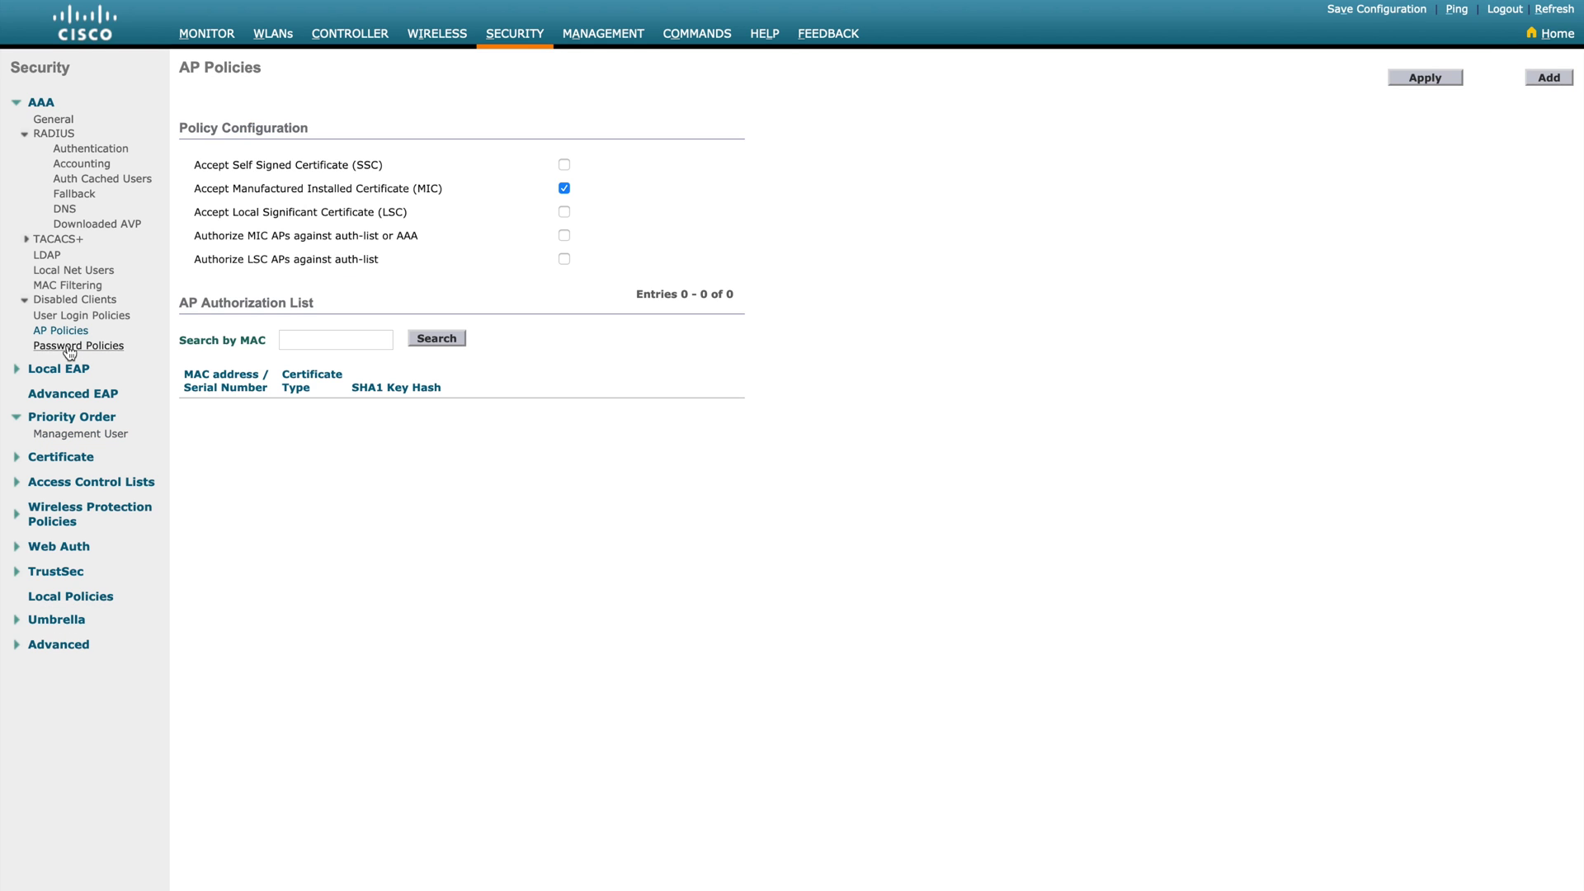
click(74, 350)
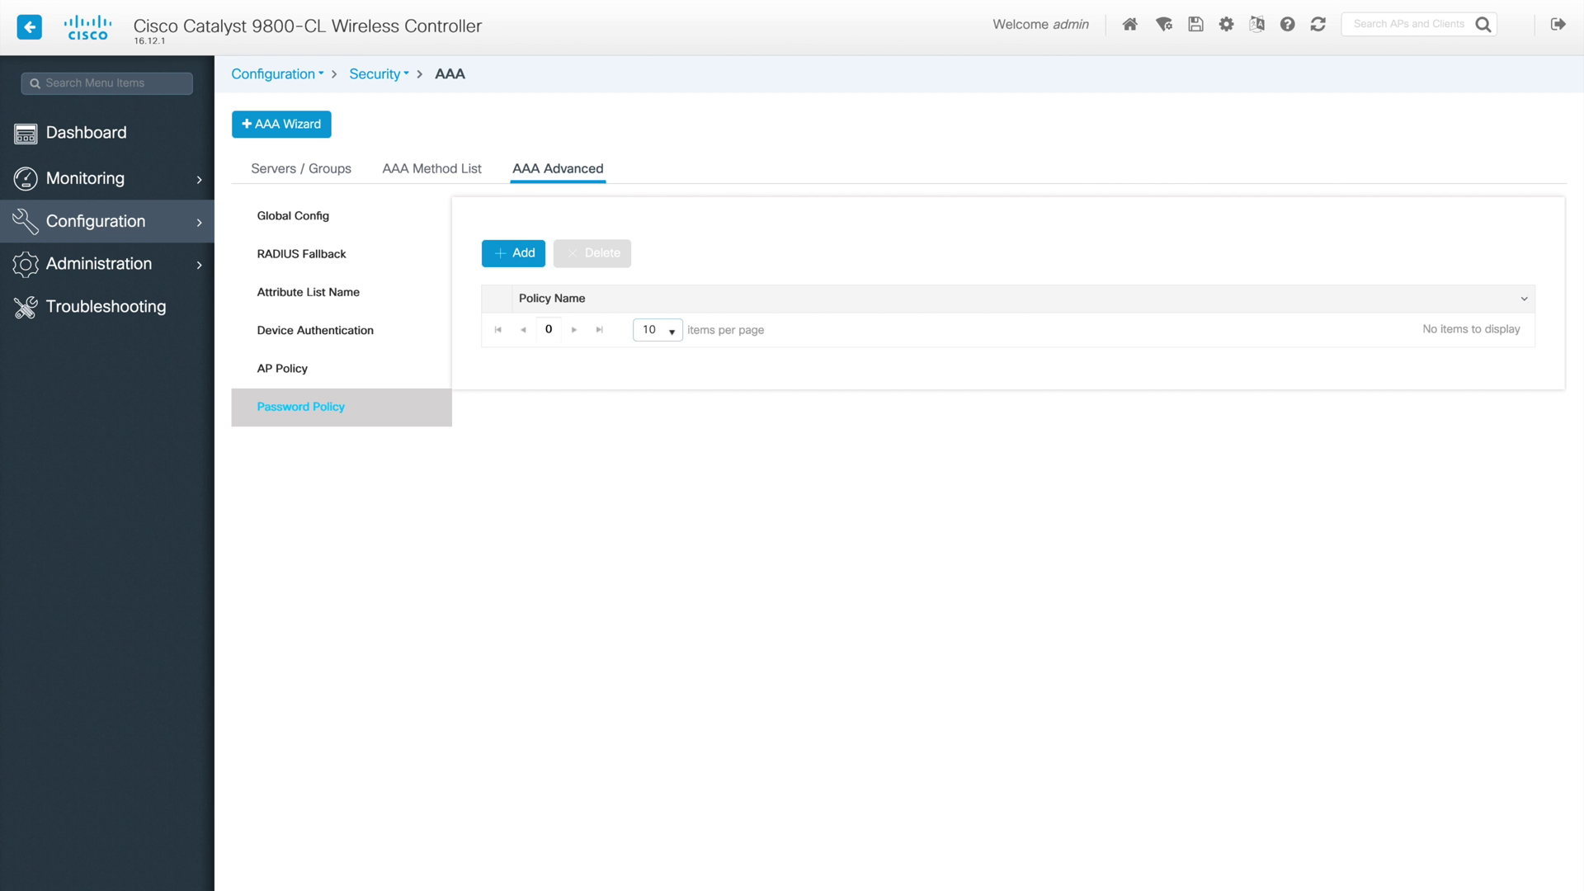
Step: Return to the Catalyst 9800 and recheck its AAA Global Config, RADIUS Fallback and Attribute List Name settings
click(307, 219)
click(307, 219)
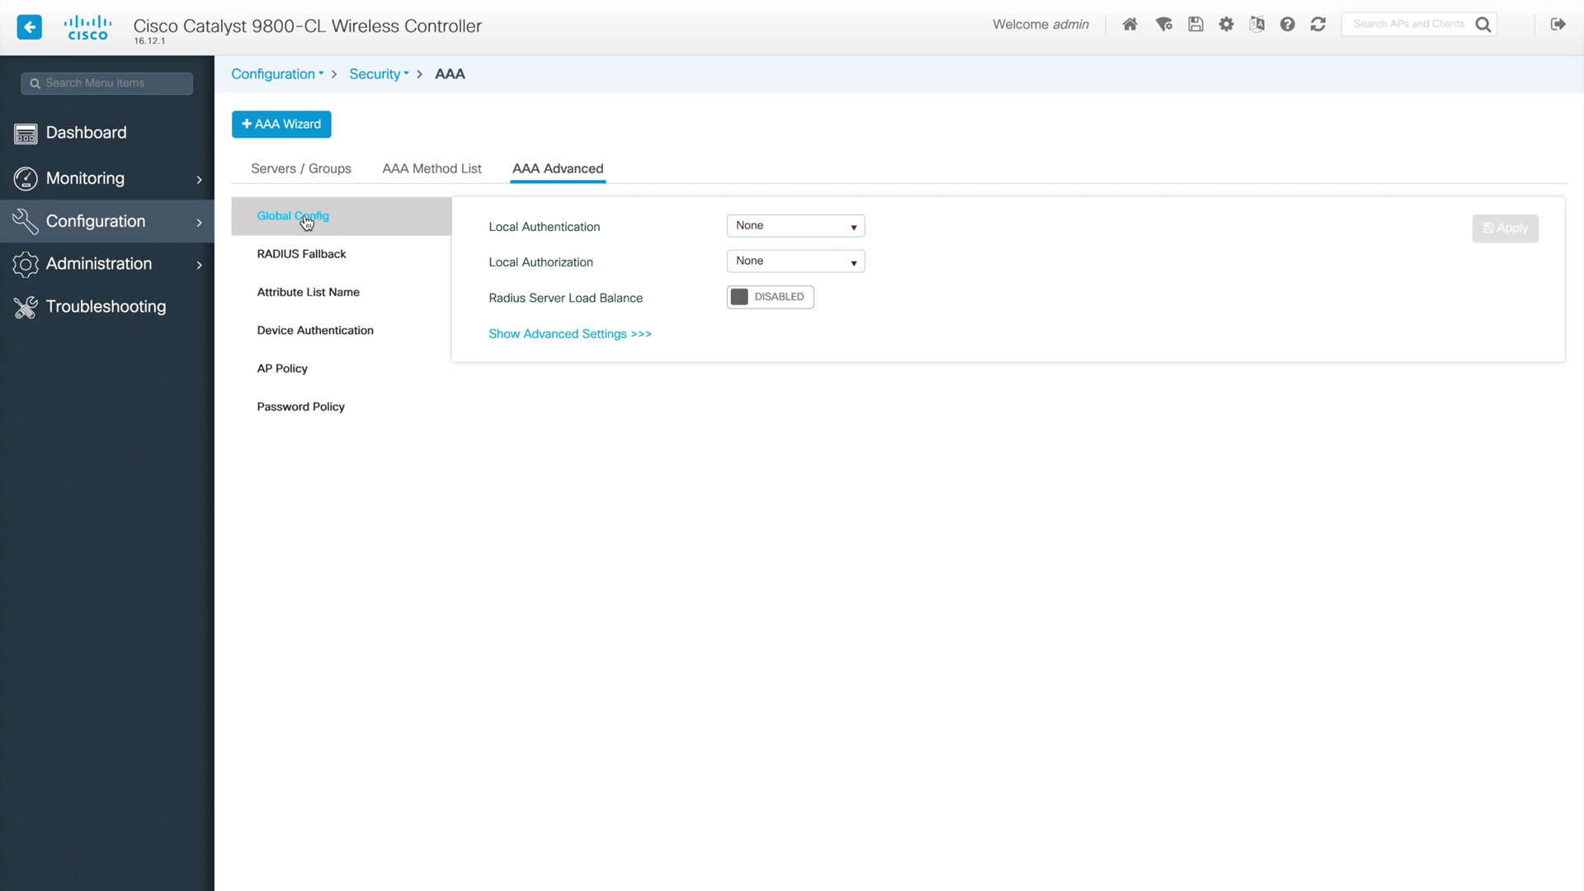
click(312, 252)
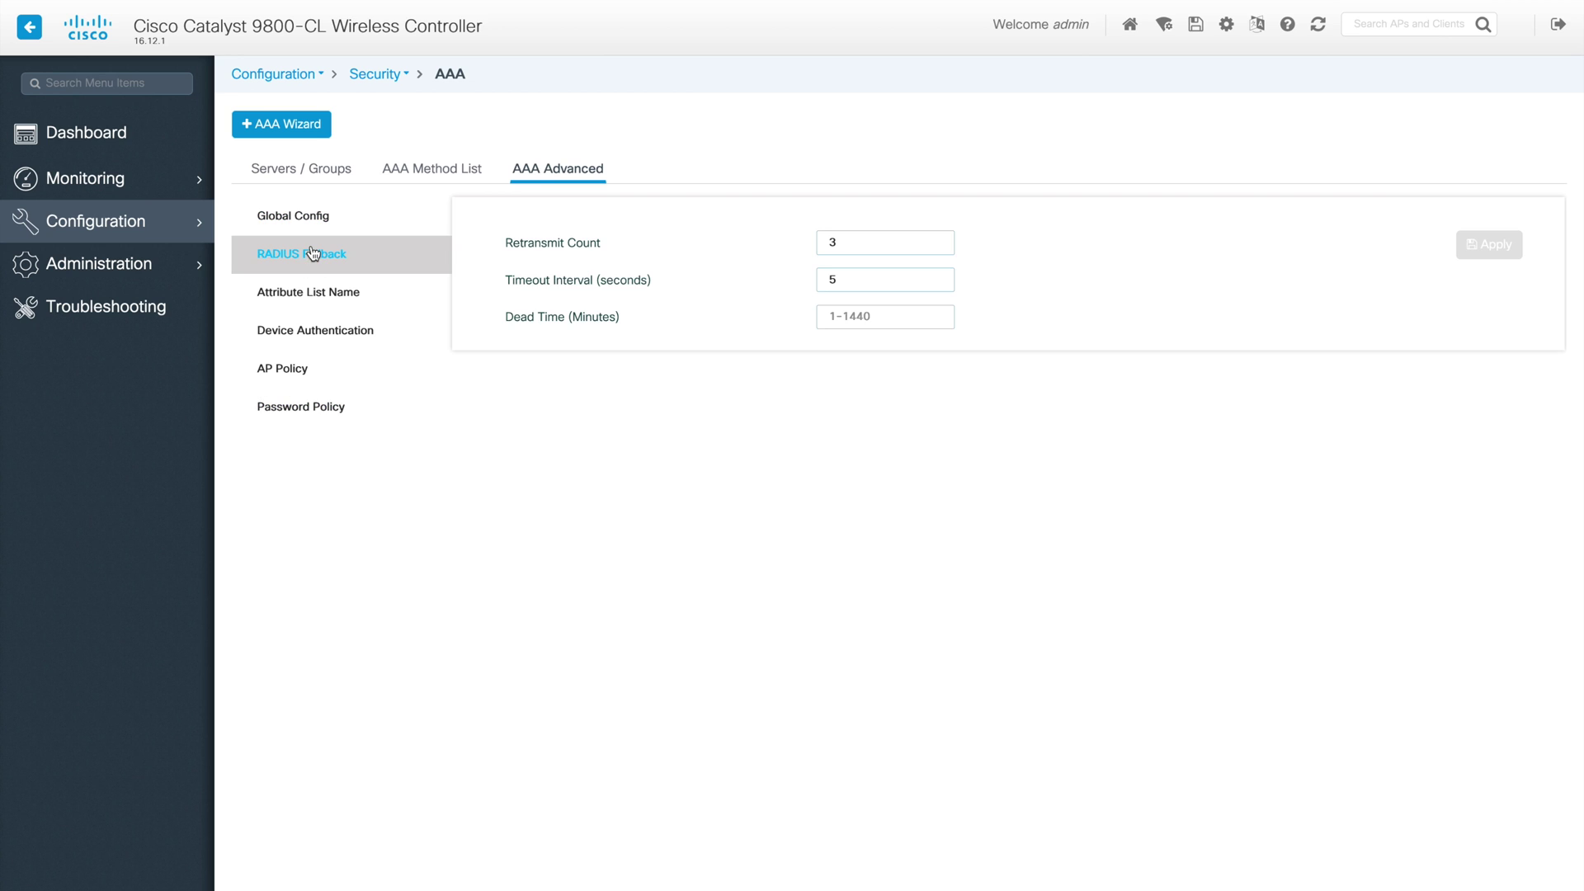
click(314, 289)
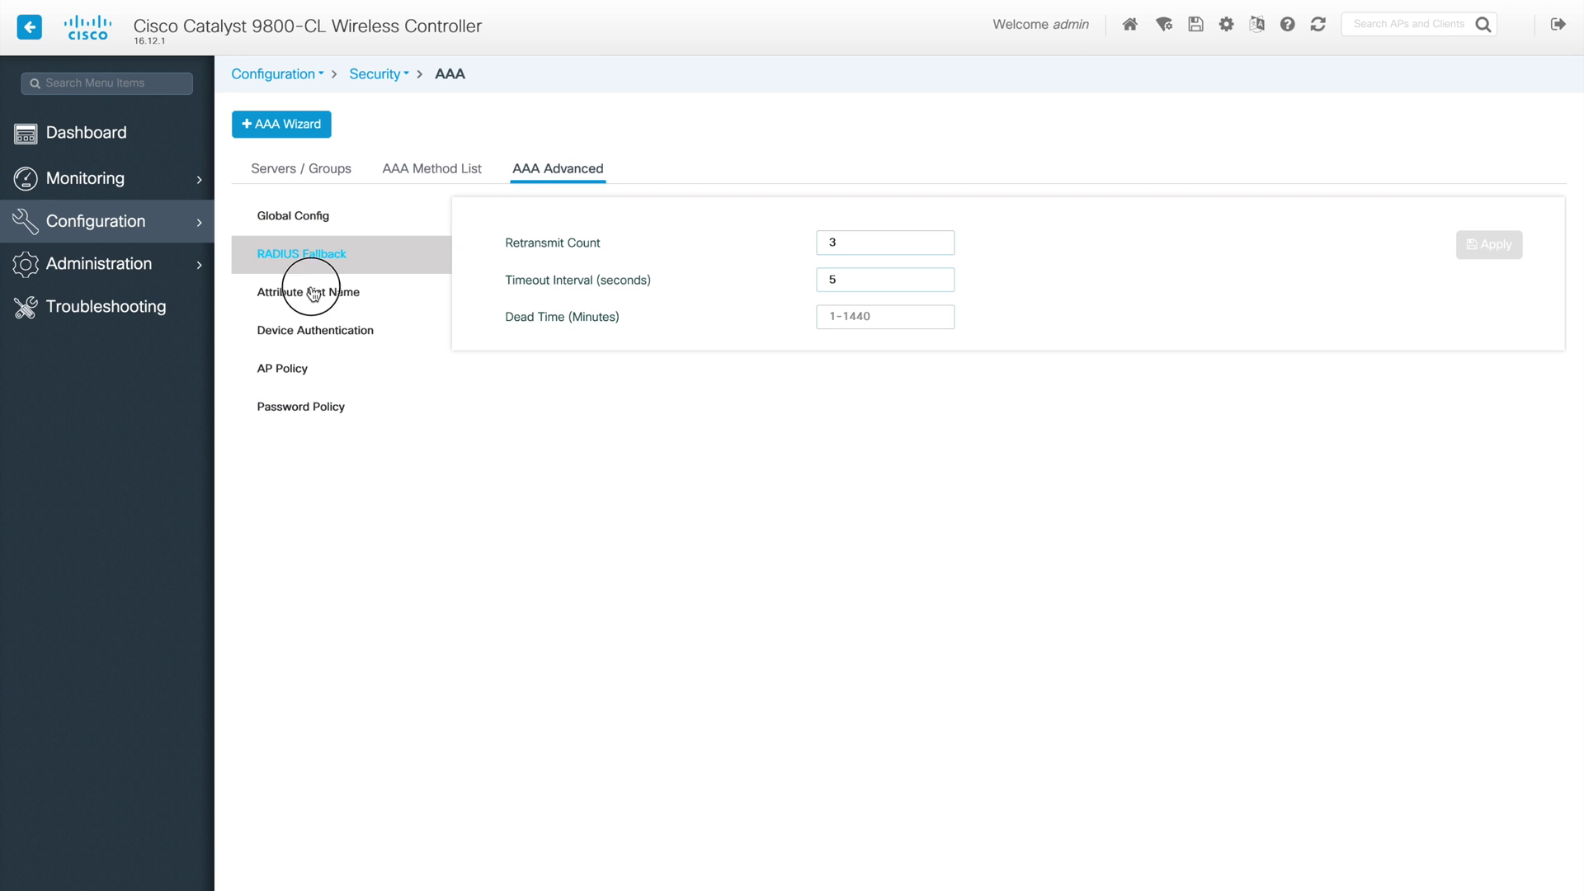
Step: Show the Security ACL list, inspect the setup form for a new ACL, and cancel it
click(407, 75)
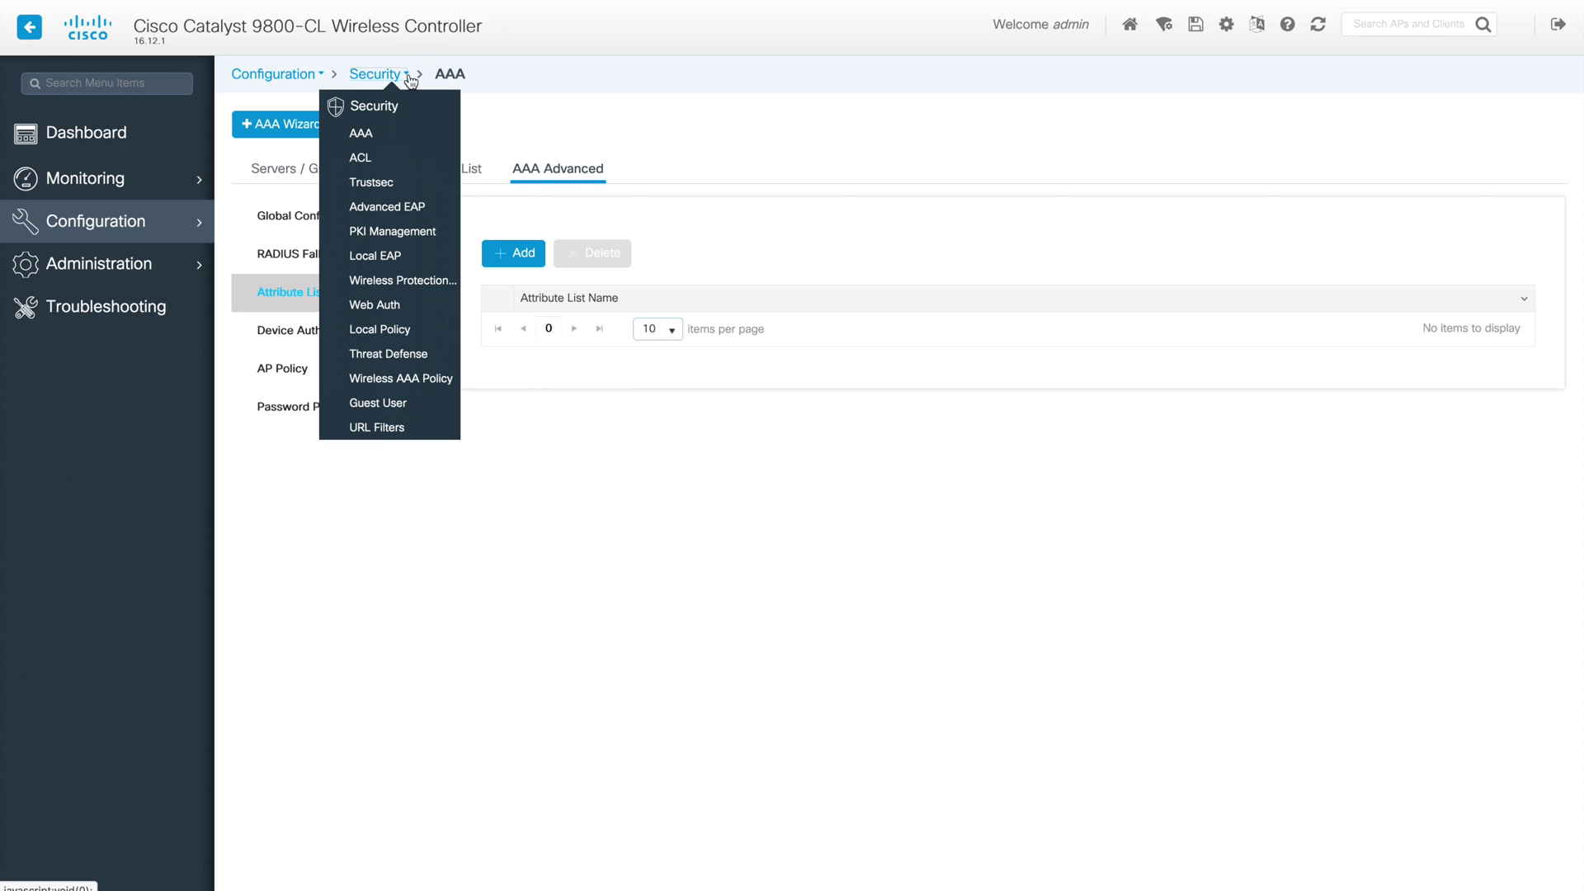
click(360, 158)
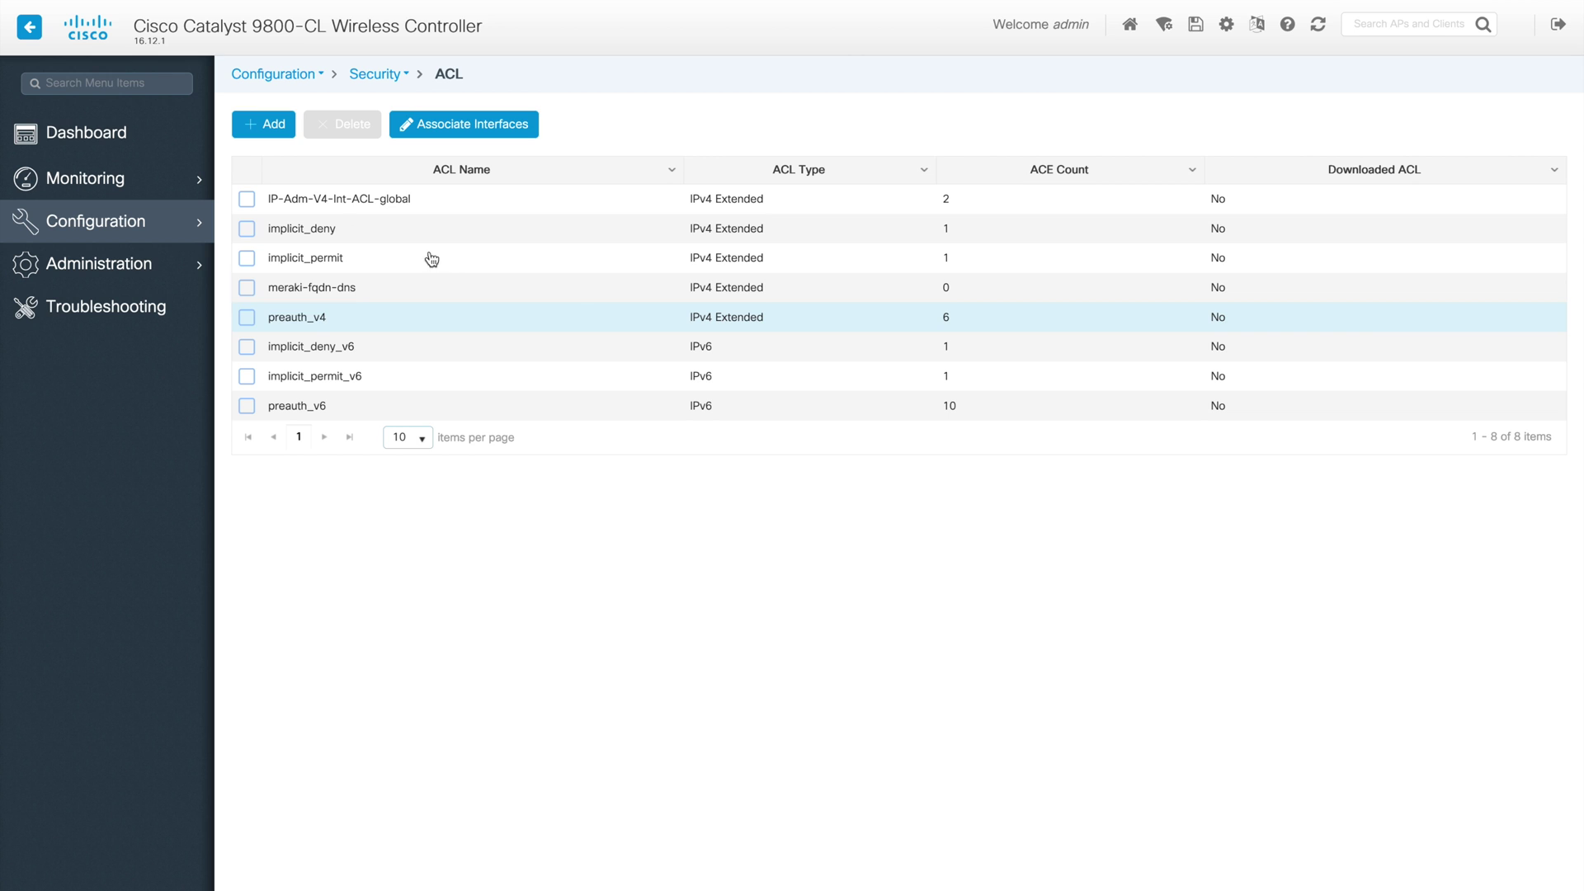
click(264, 134)
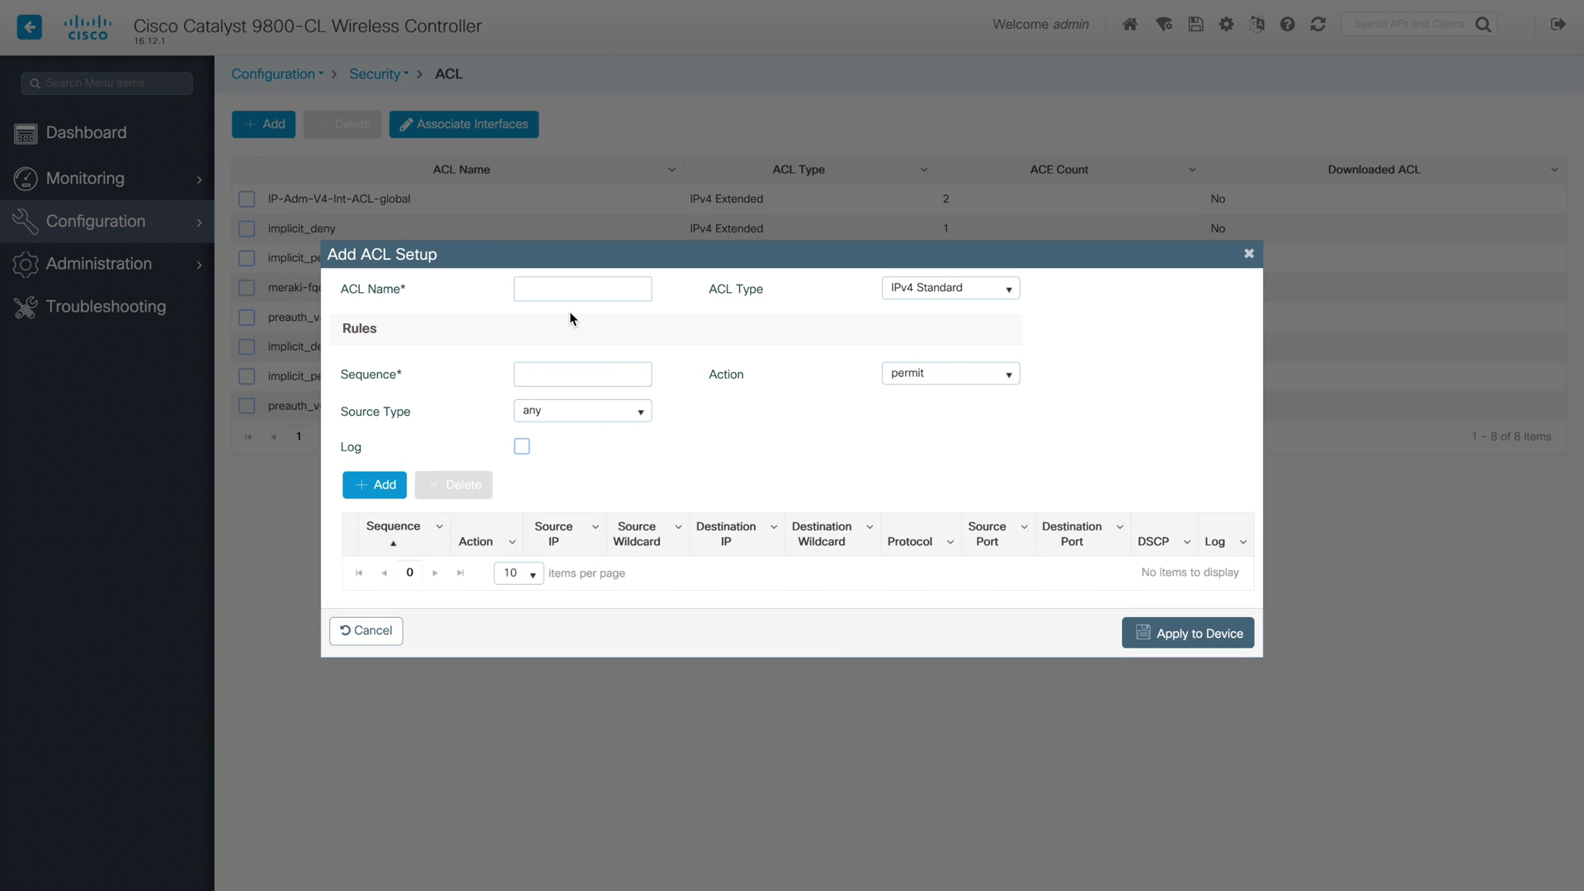
click(587, 296)
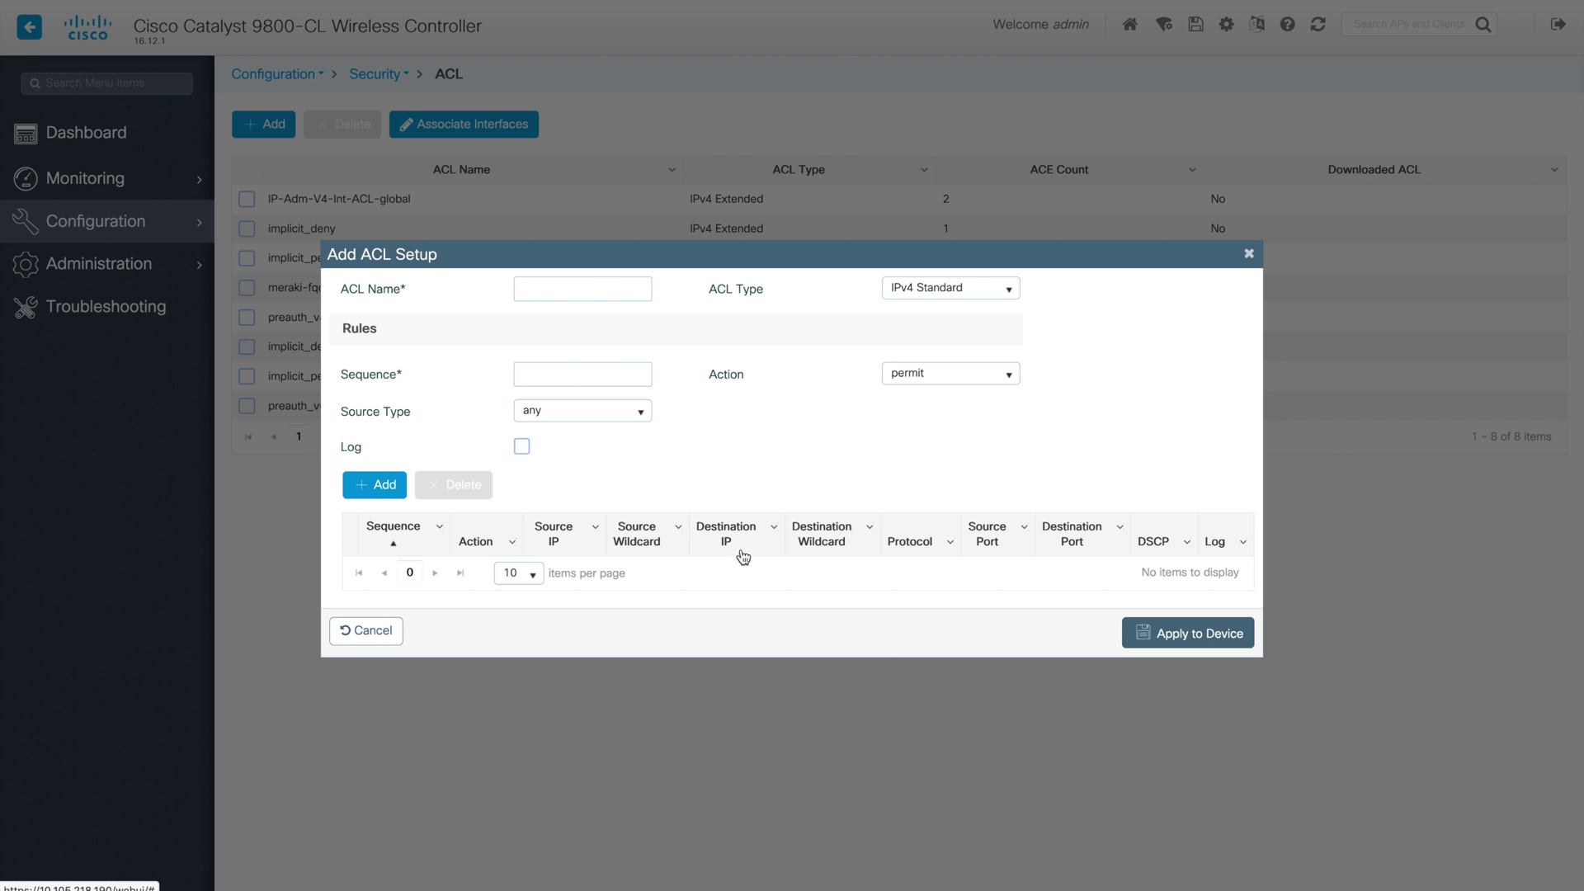
click(382, 640)
Step: Inspect the ACL interface associations, check the IPv4 Inbound ACL choices for GigabitEthernet2, and close the dialog without applying
click(480, 132)
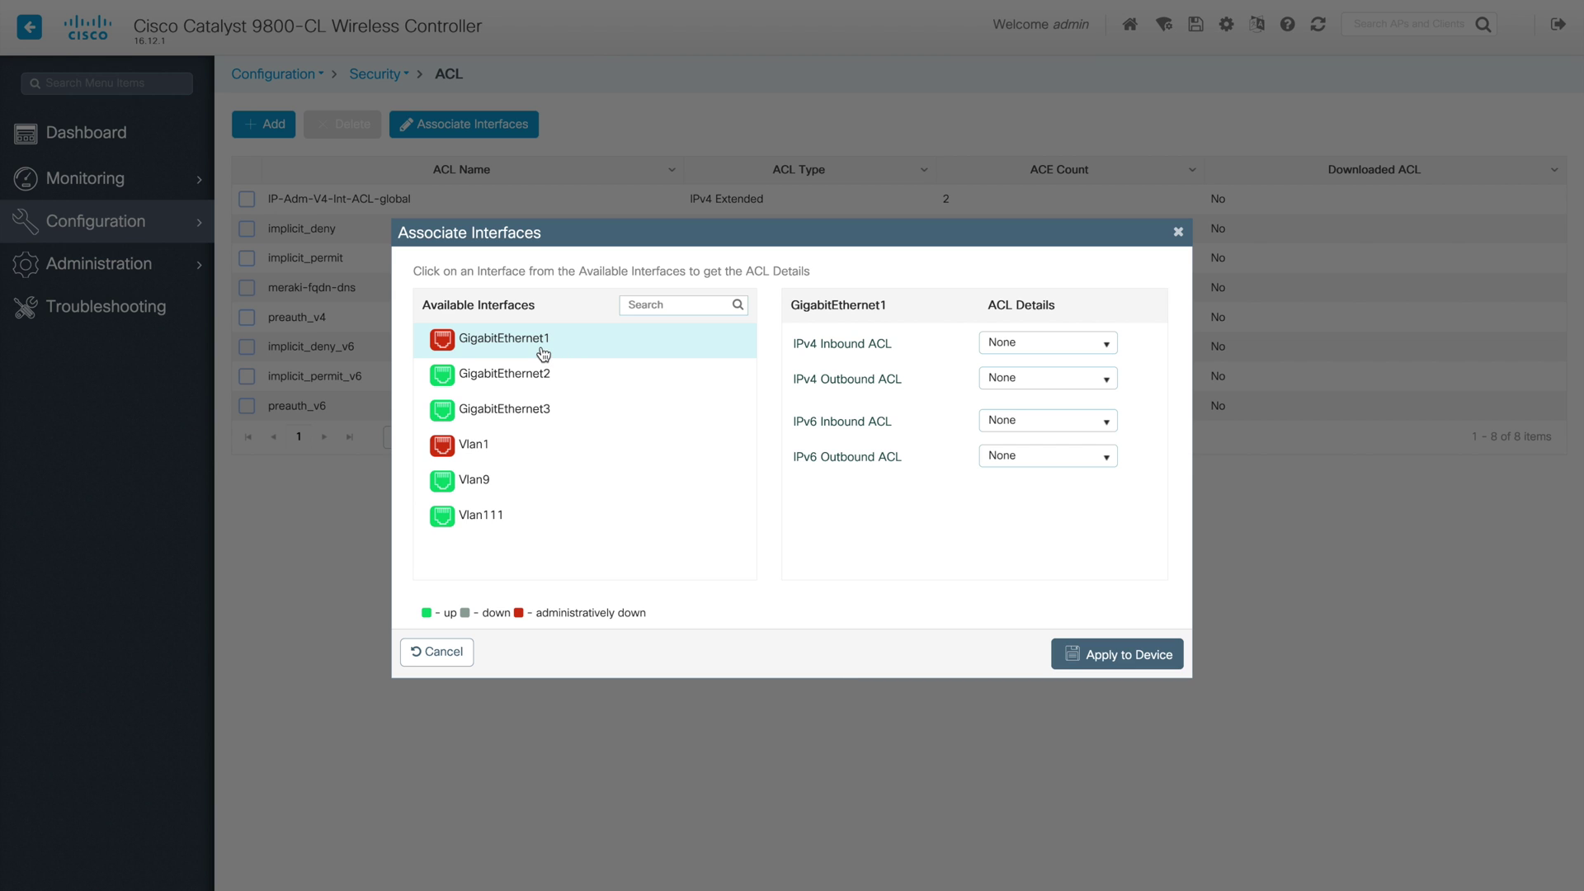
click(517, 378)
click(512, 408)
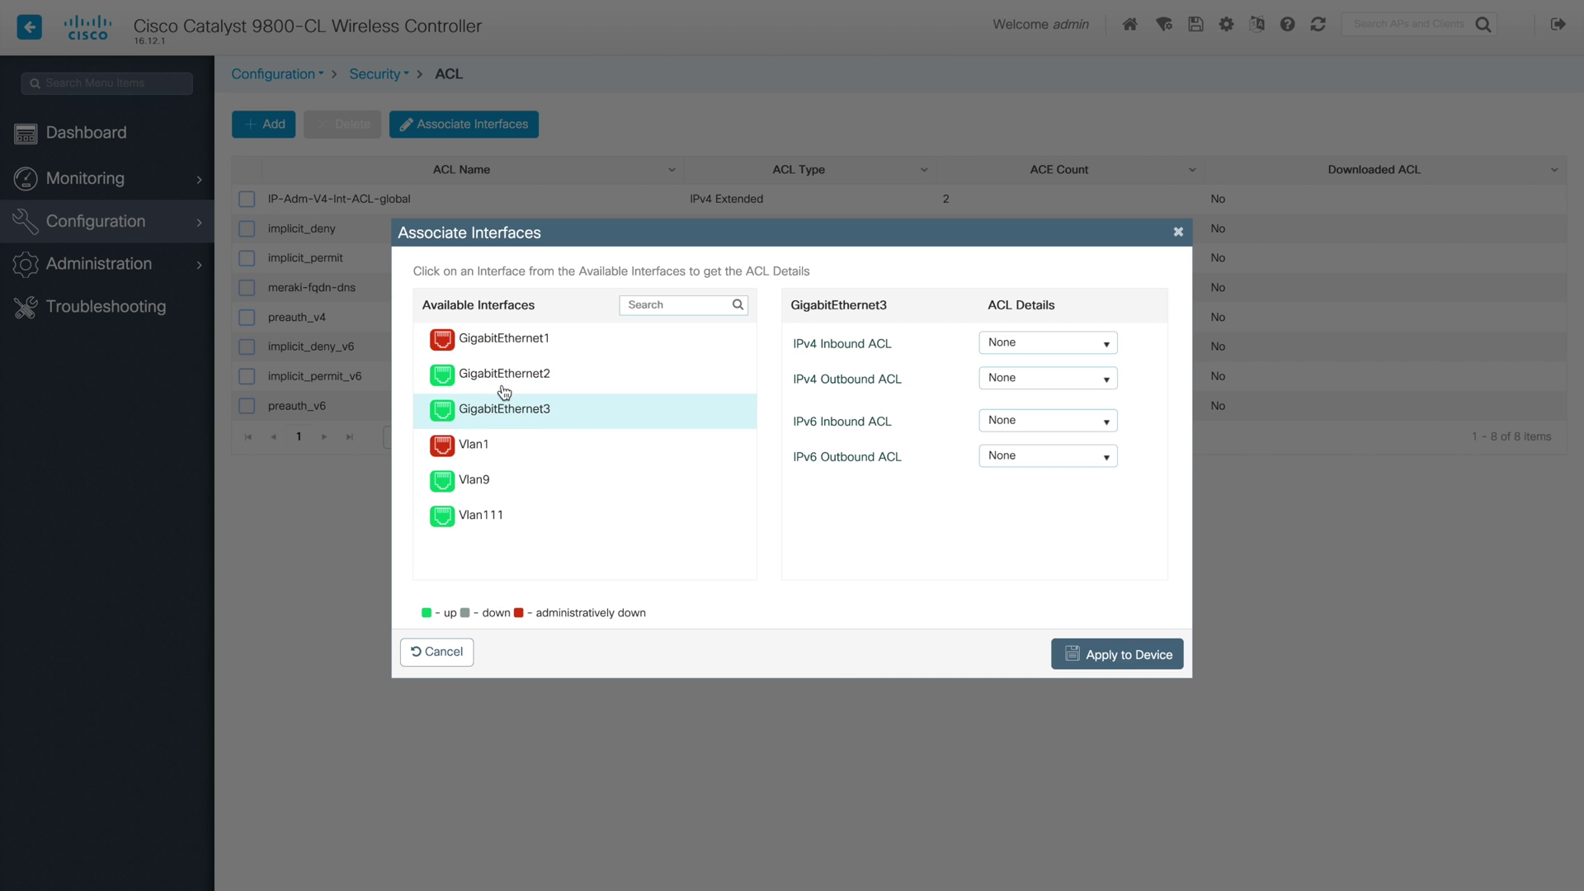
click(504, 390)
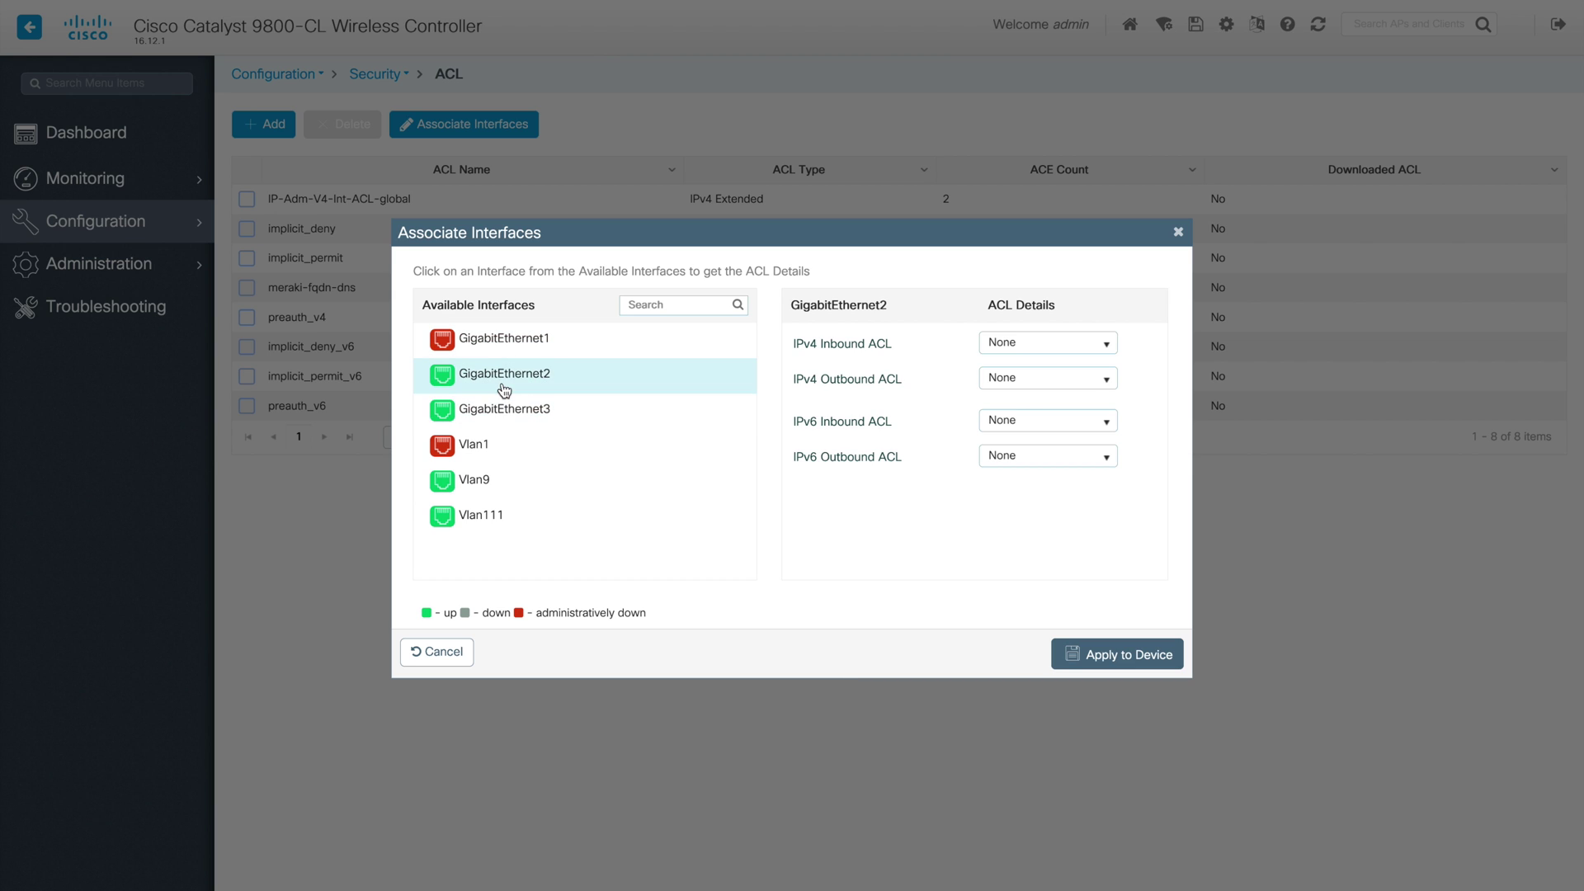
click(1116, 343)
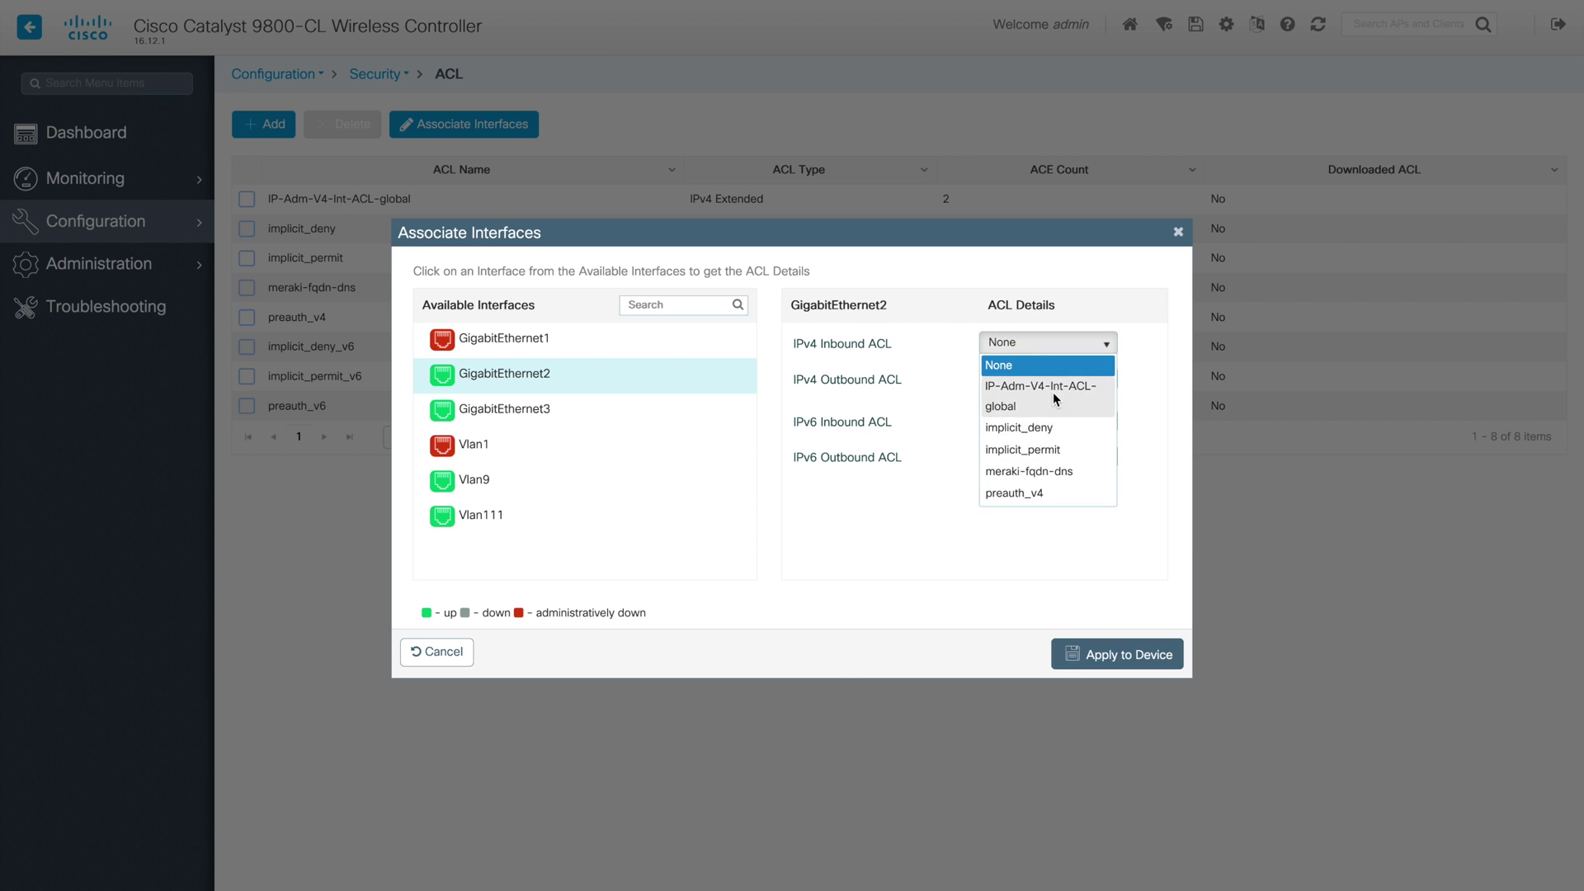
click(865, 583)
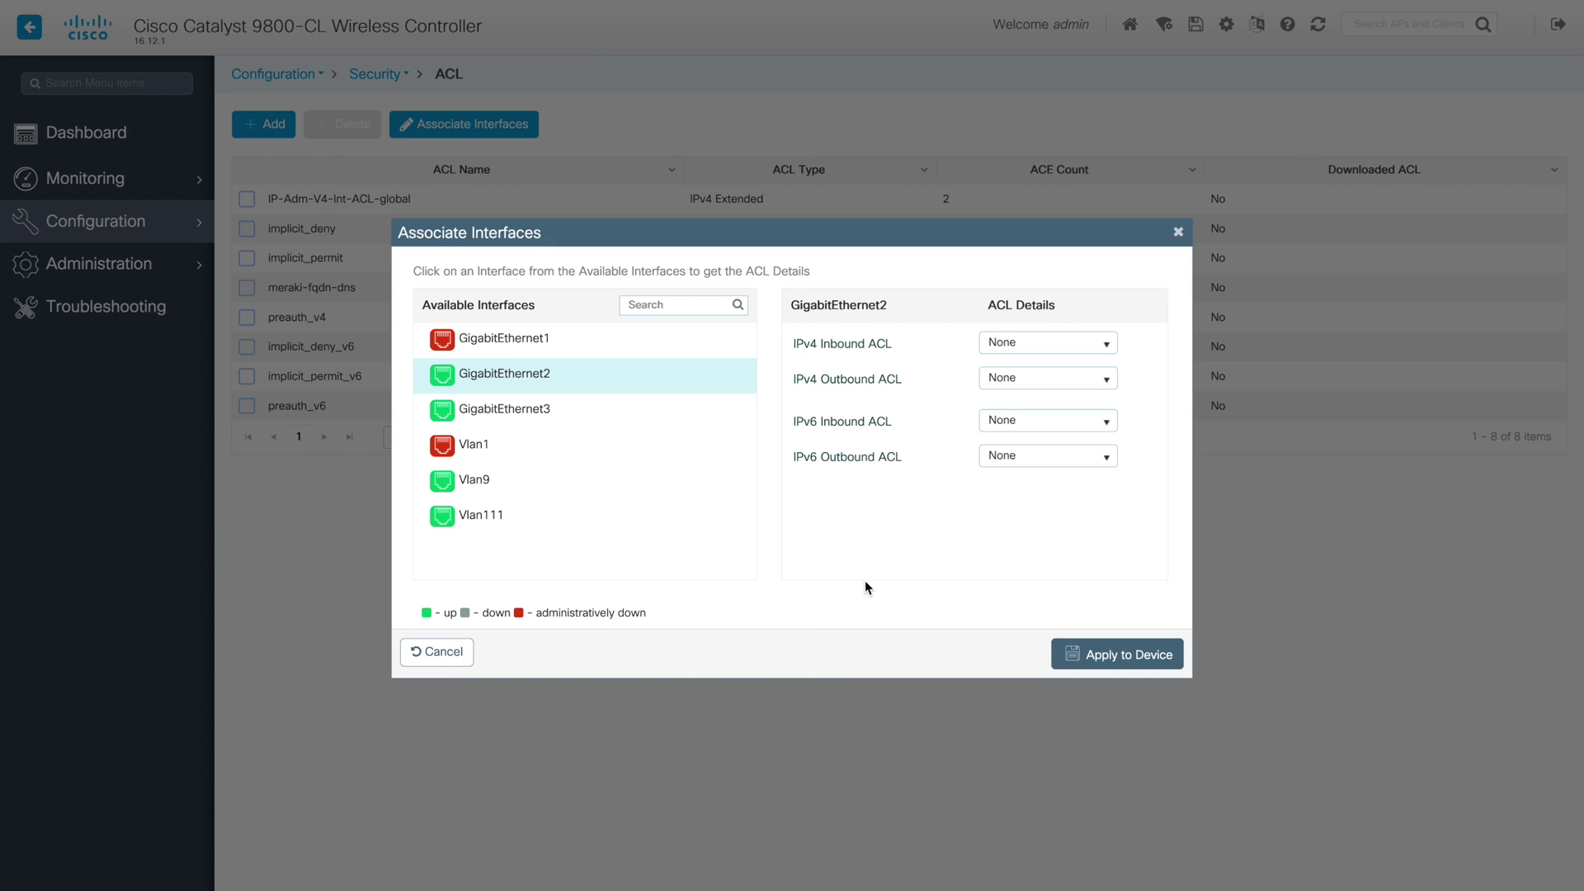
click(1179, 232)
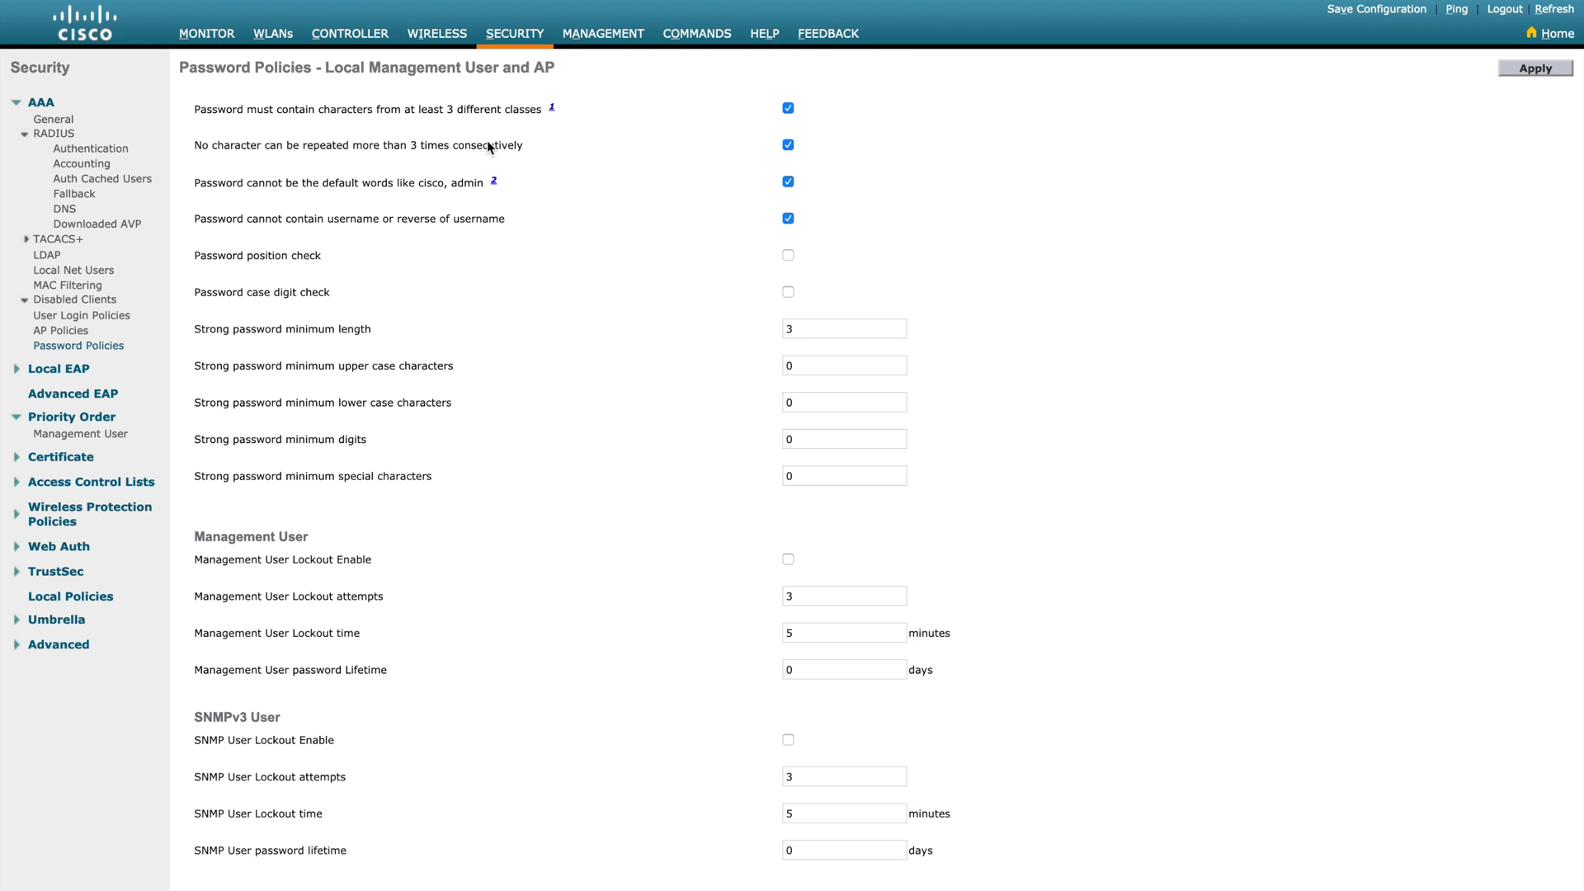
Step: On the other Cisco controller, view the Access Control Lists page and the ACL Name choices of the management interface
click(79, 484)
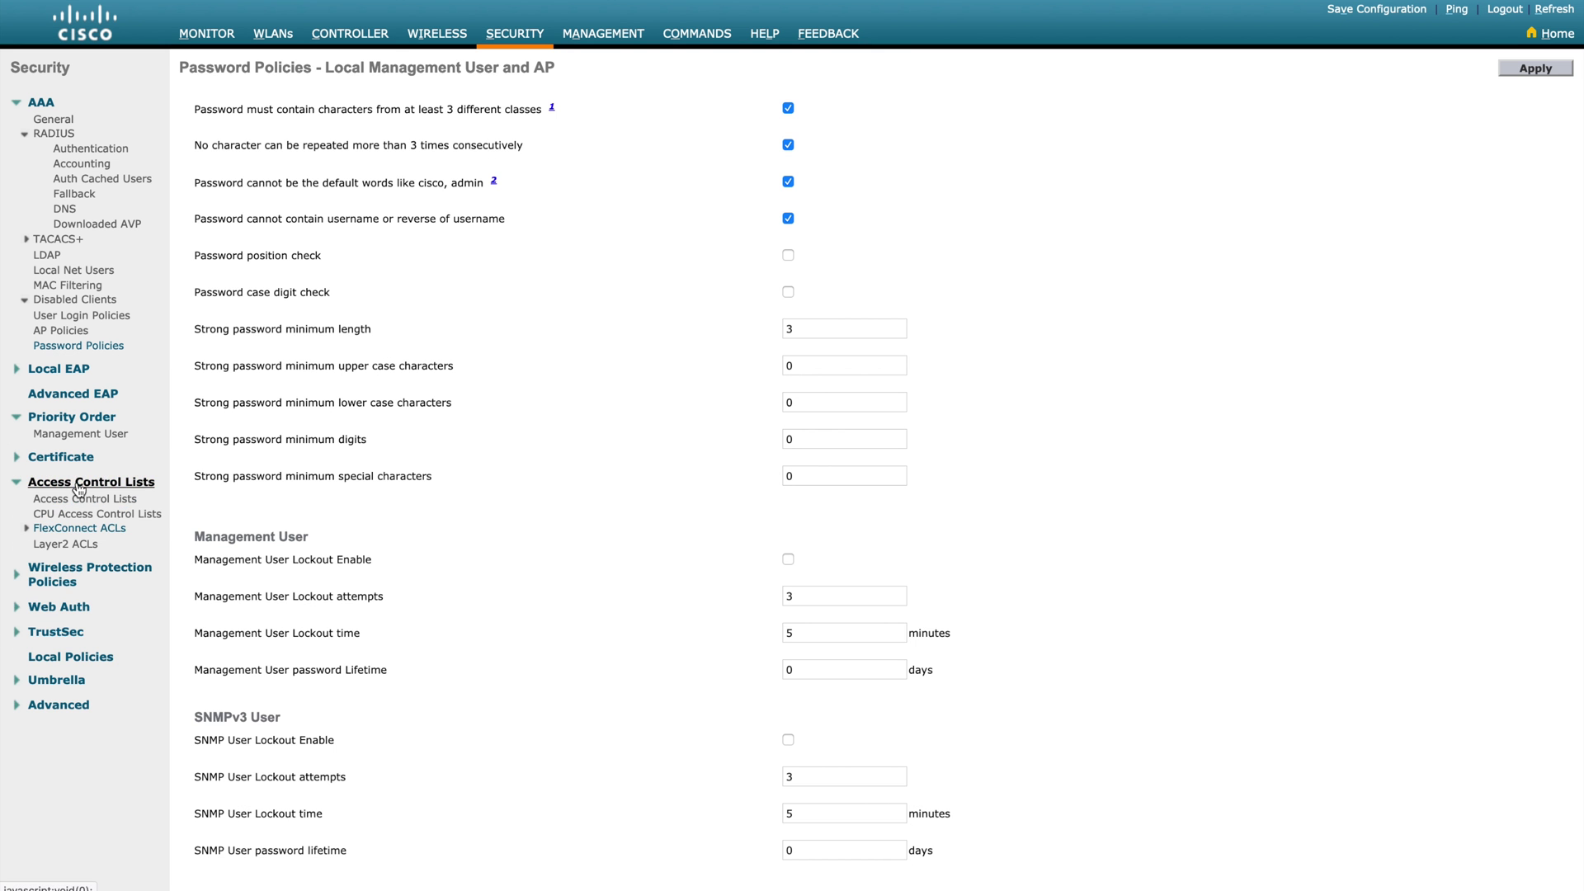
click(79, 499)
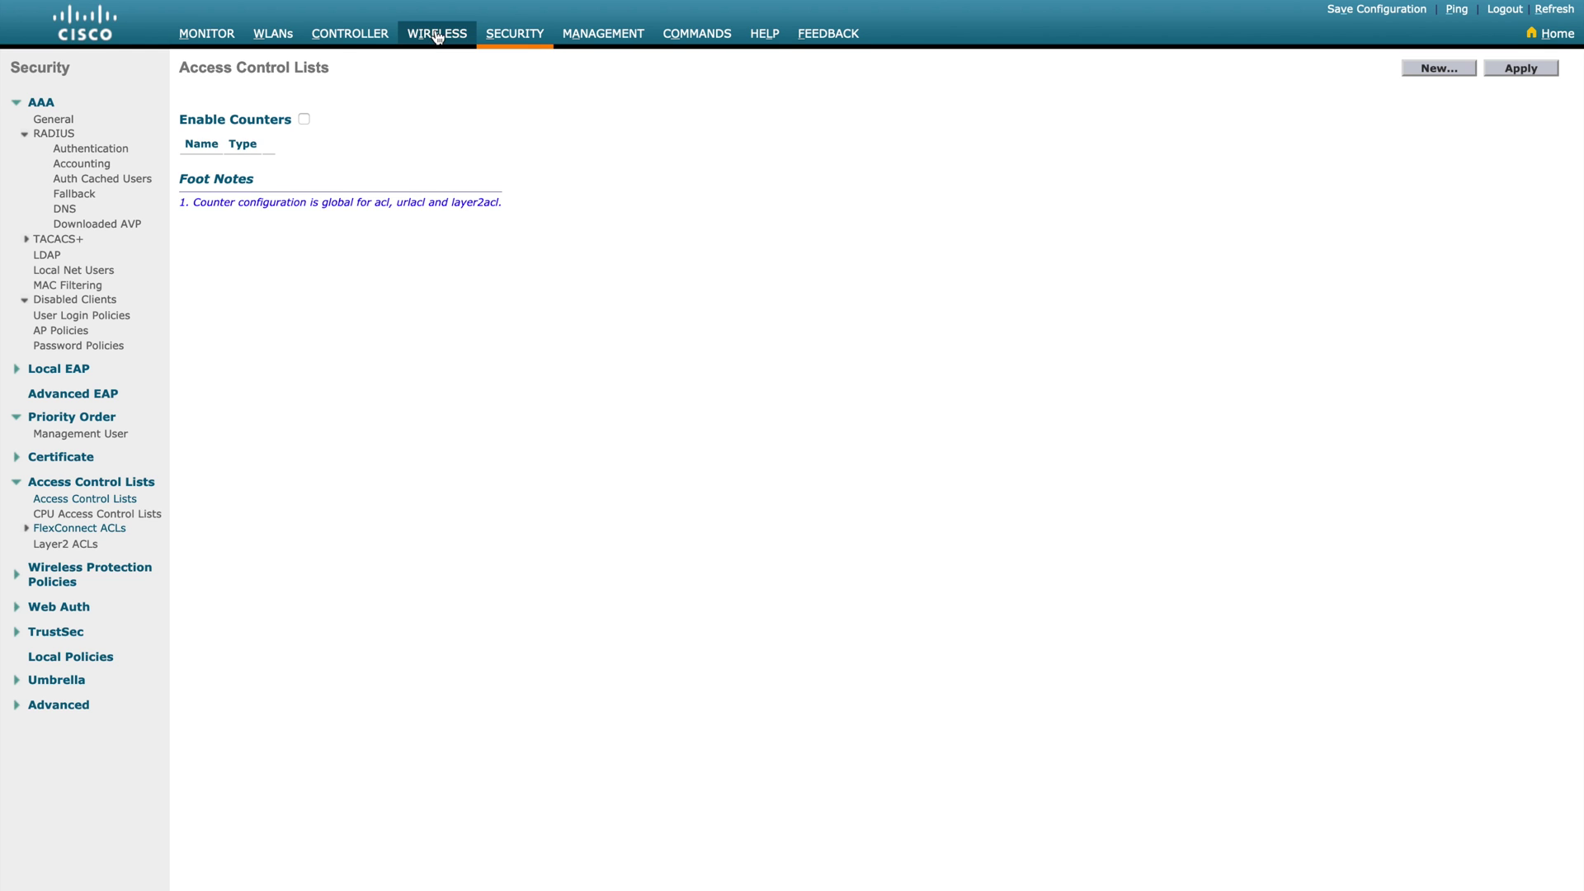
click(353, 37)
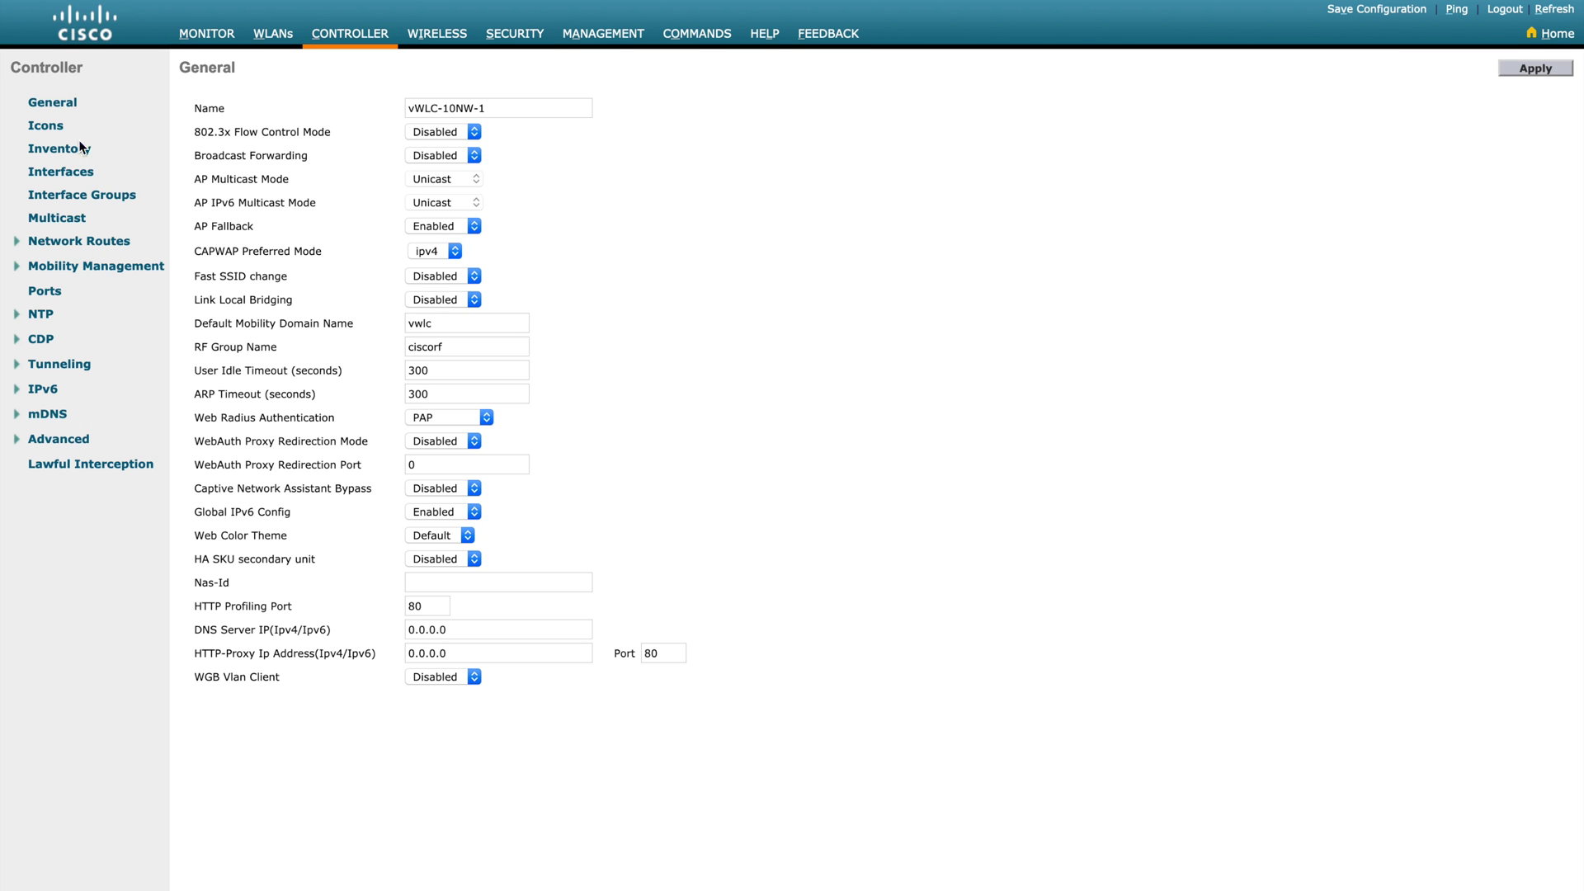
click(71, 171)
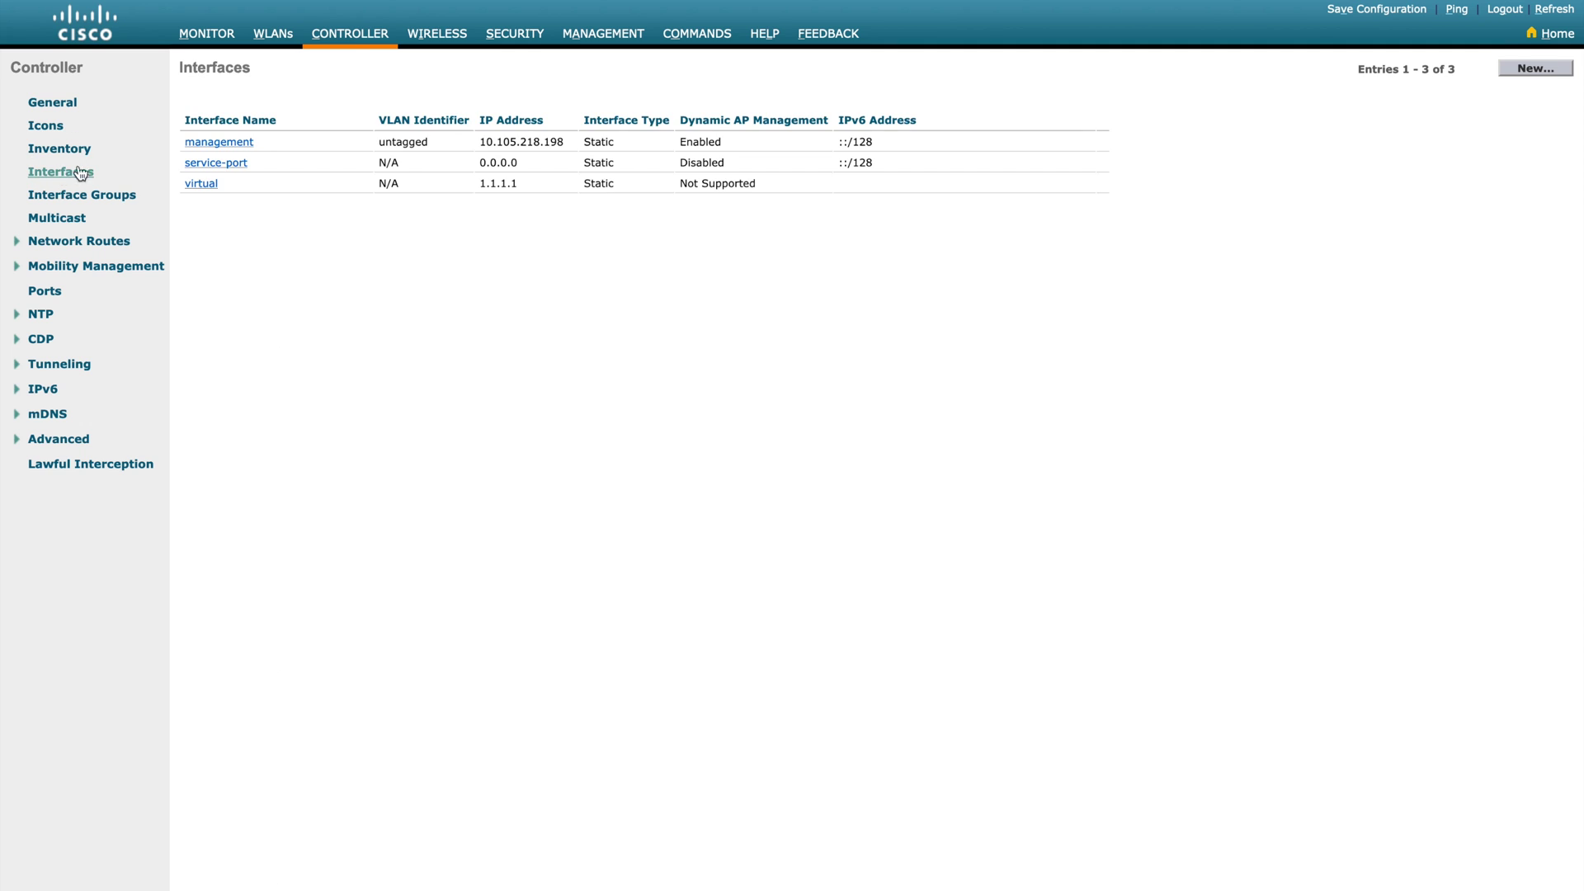
click(231, 142)
scroll(556, 440, down, 2)
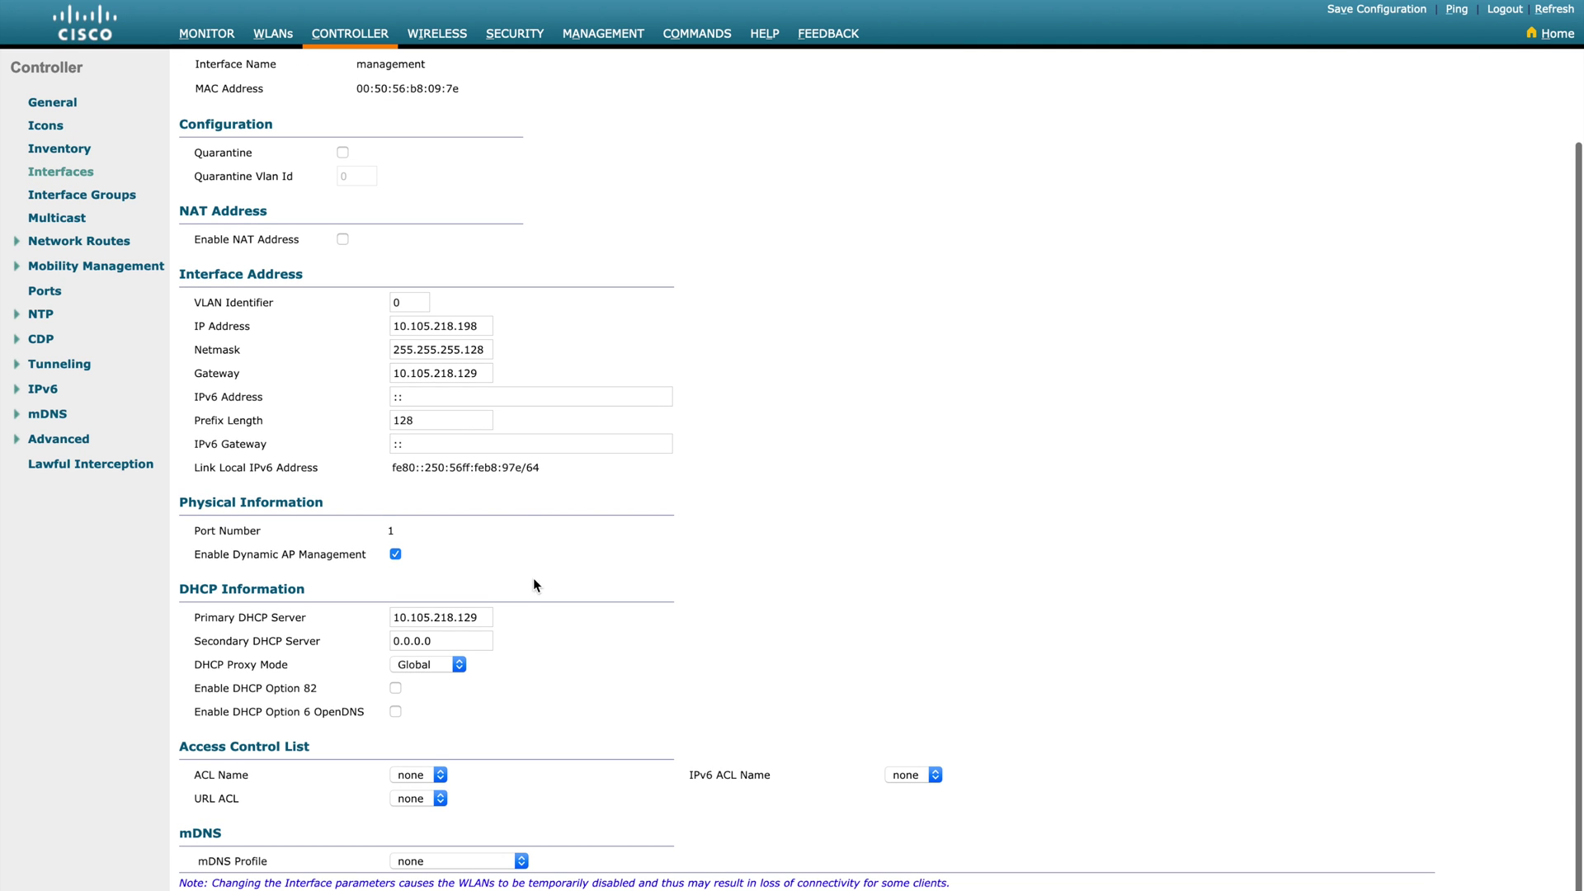
click(442, 777)
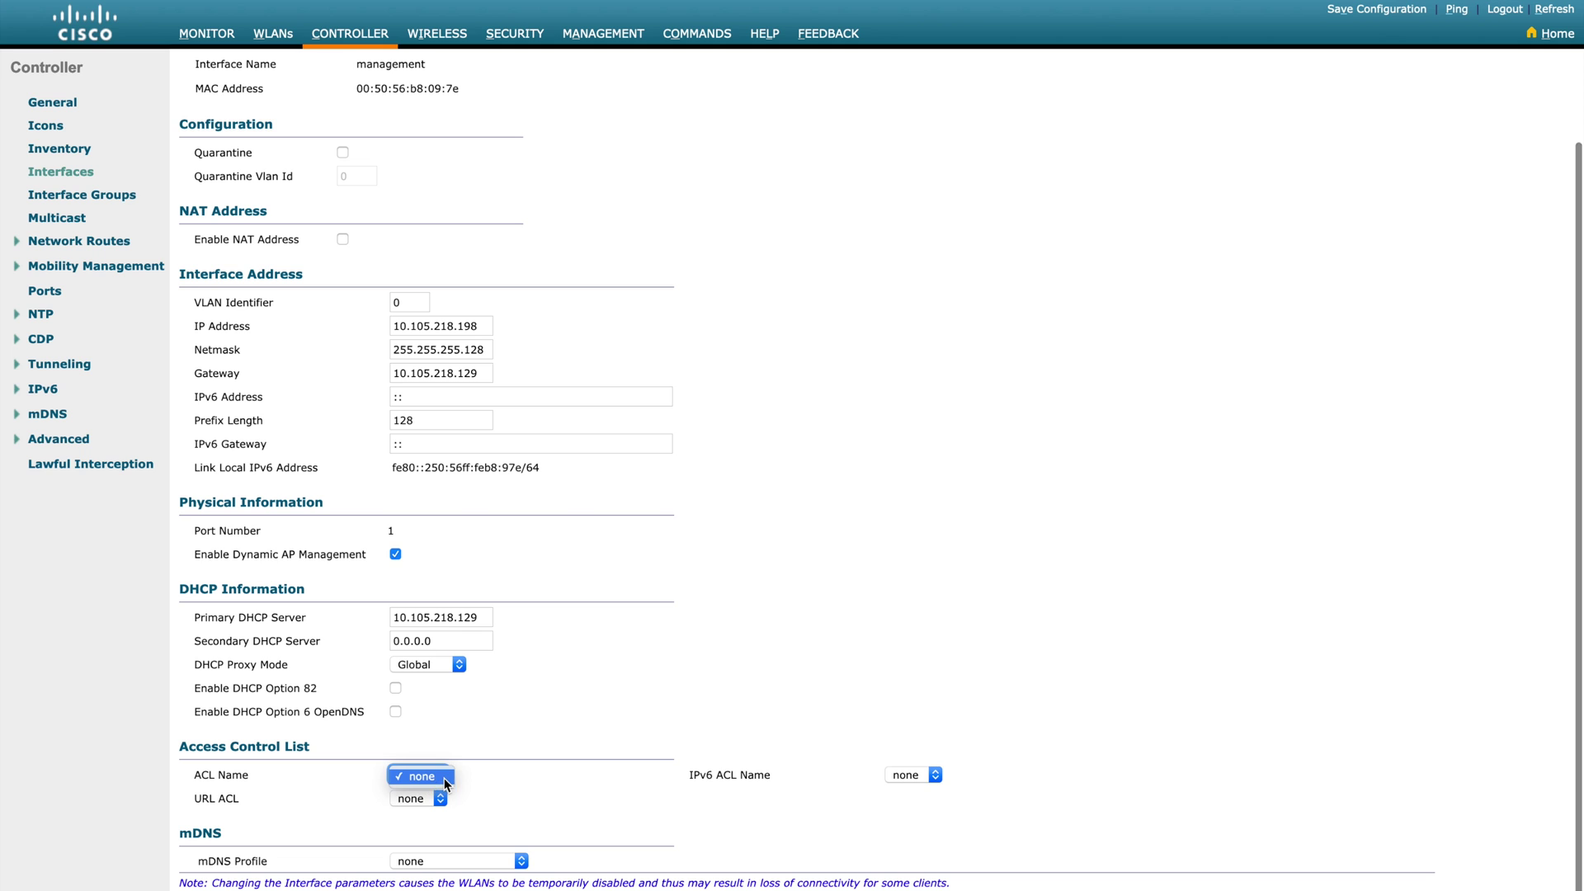
click(421, 778)
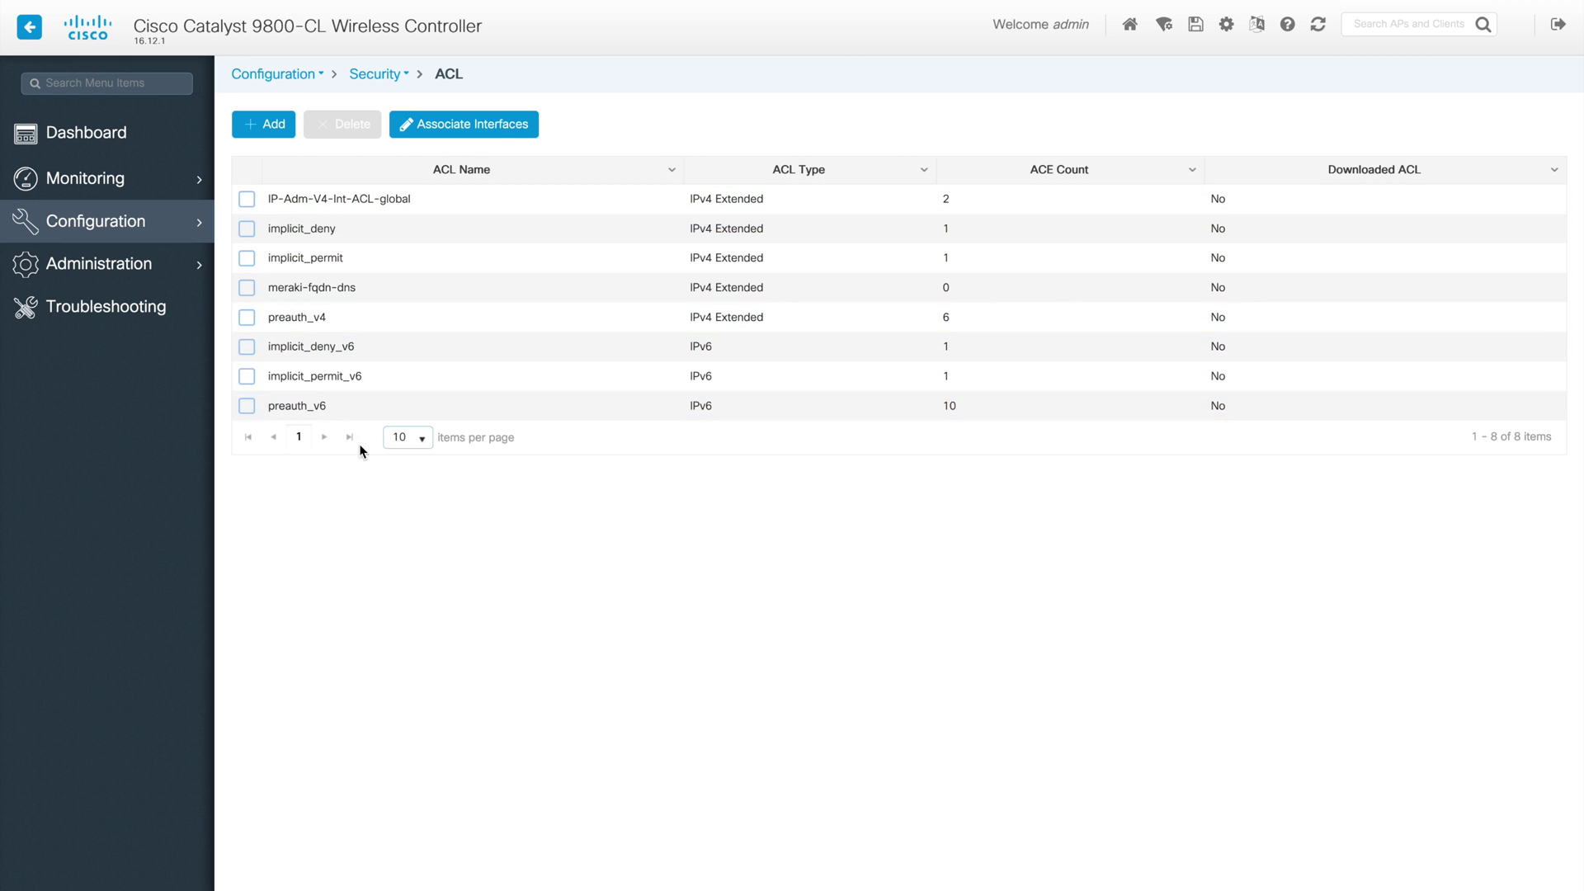
Step: Back on the Catalyst 9800, revisit GigabitEthernet2's IPv4 Inbound ACL choices for comparison and leave the interface associations without applying
click(488, 129)
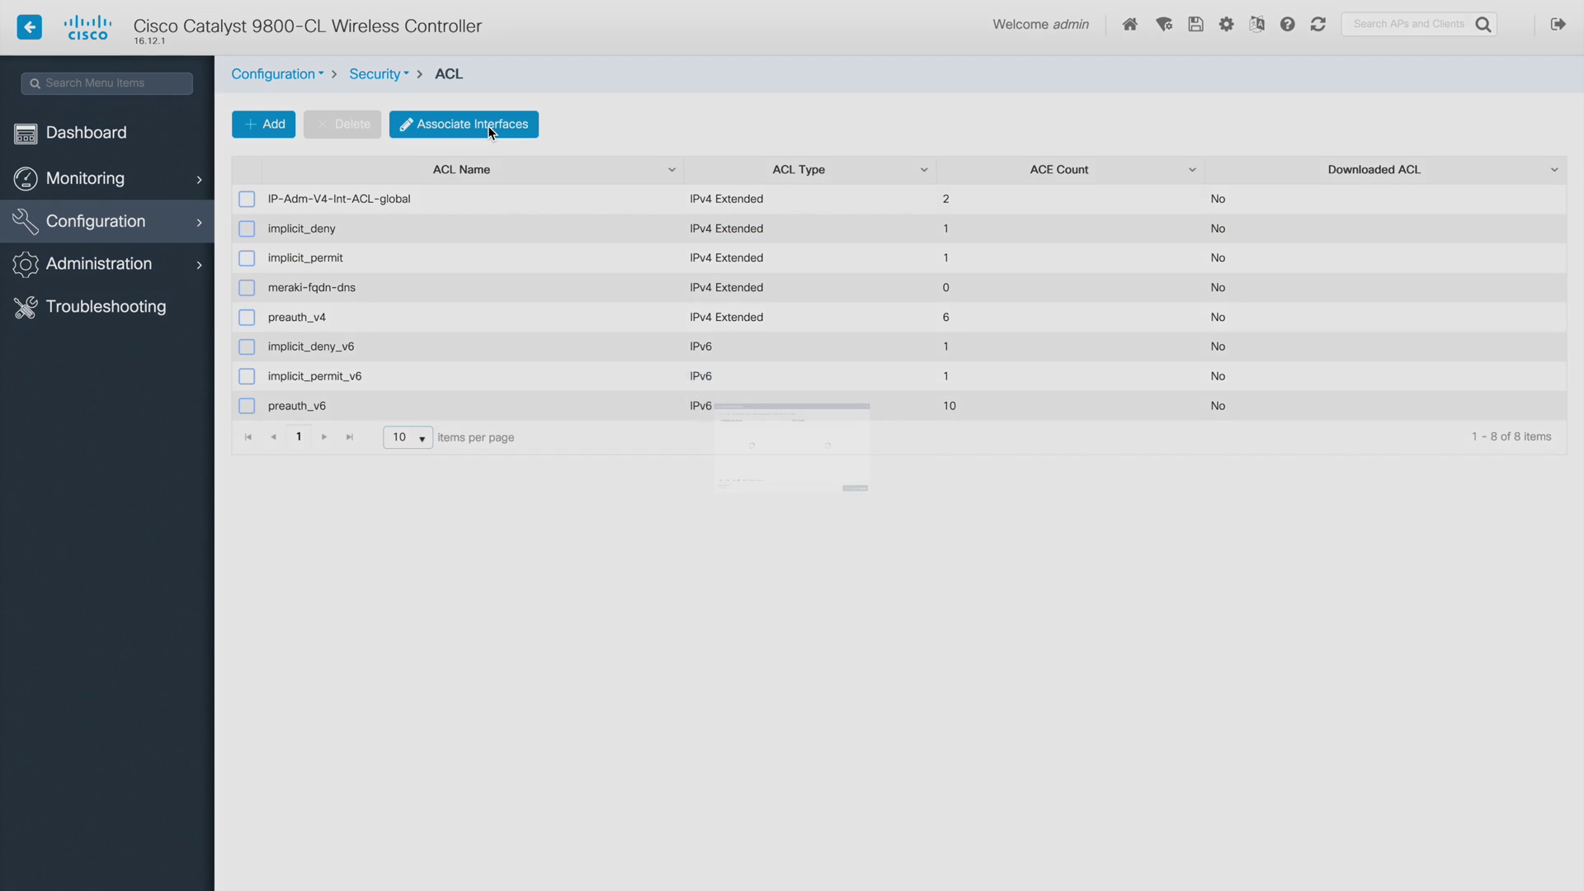
click(518, 378)
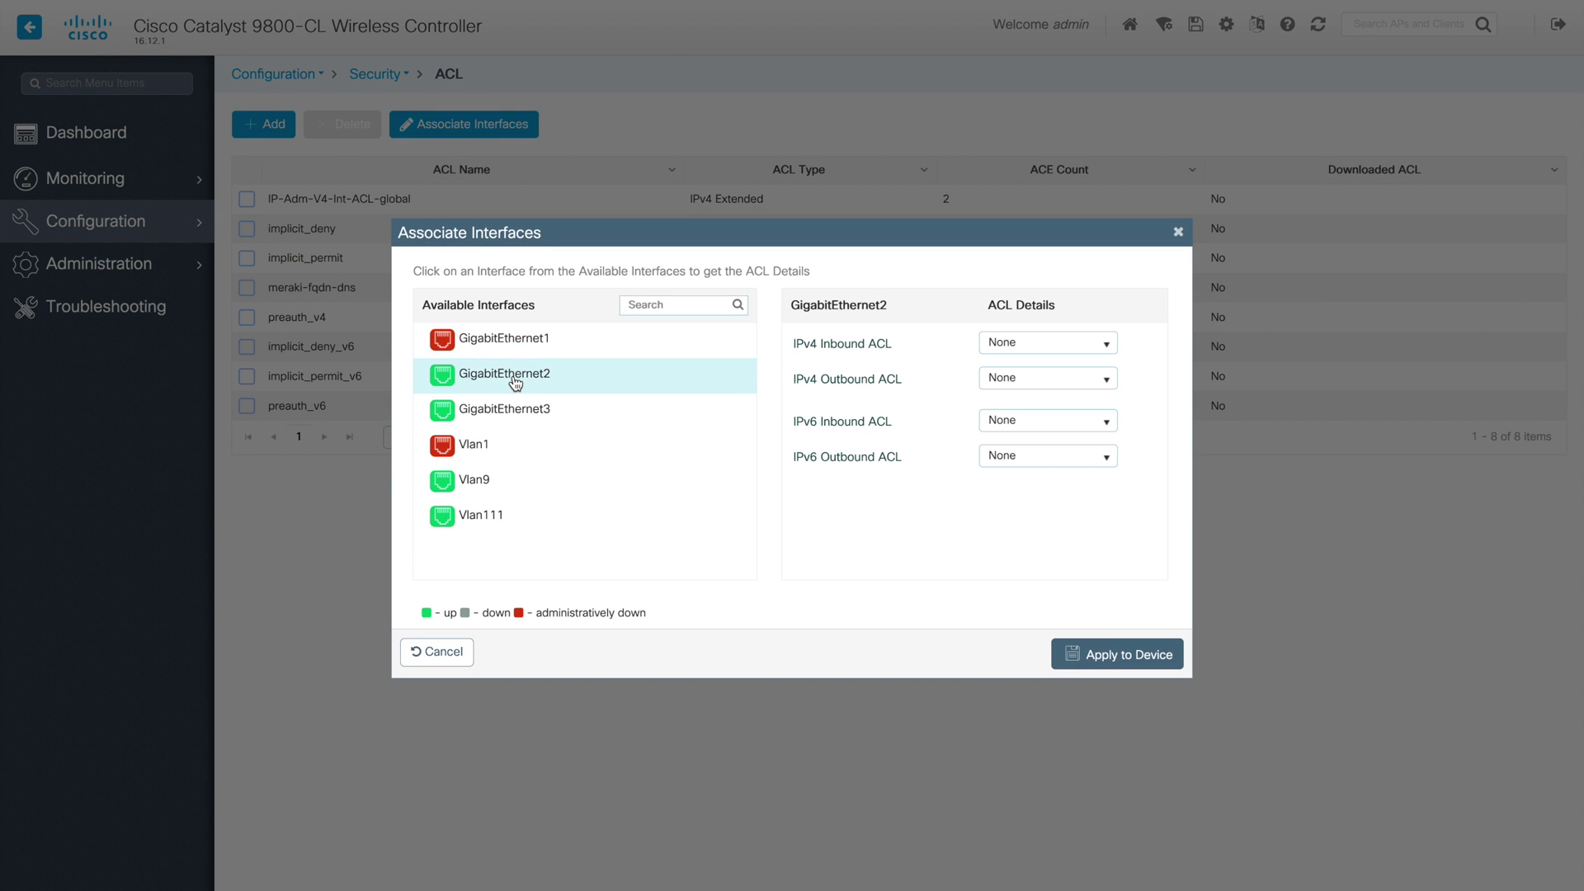
click(1106, 347)
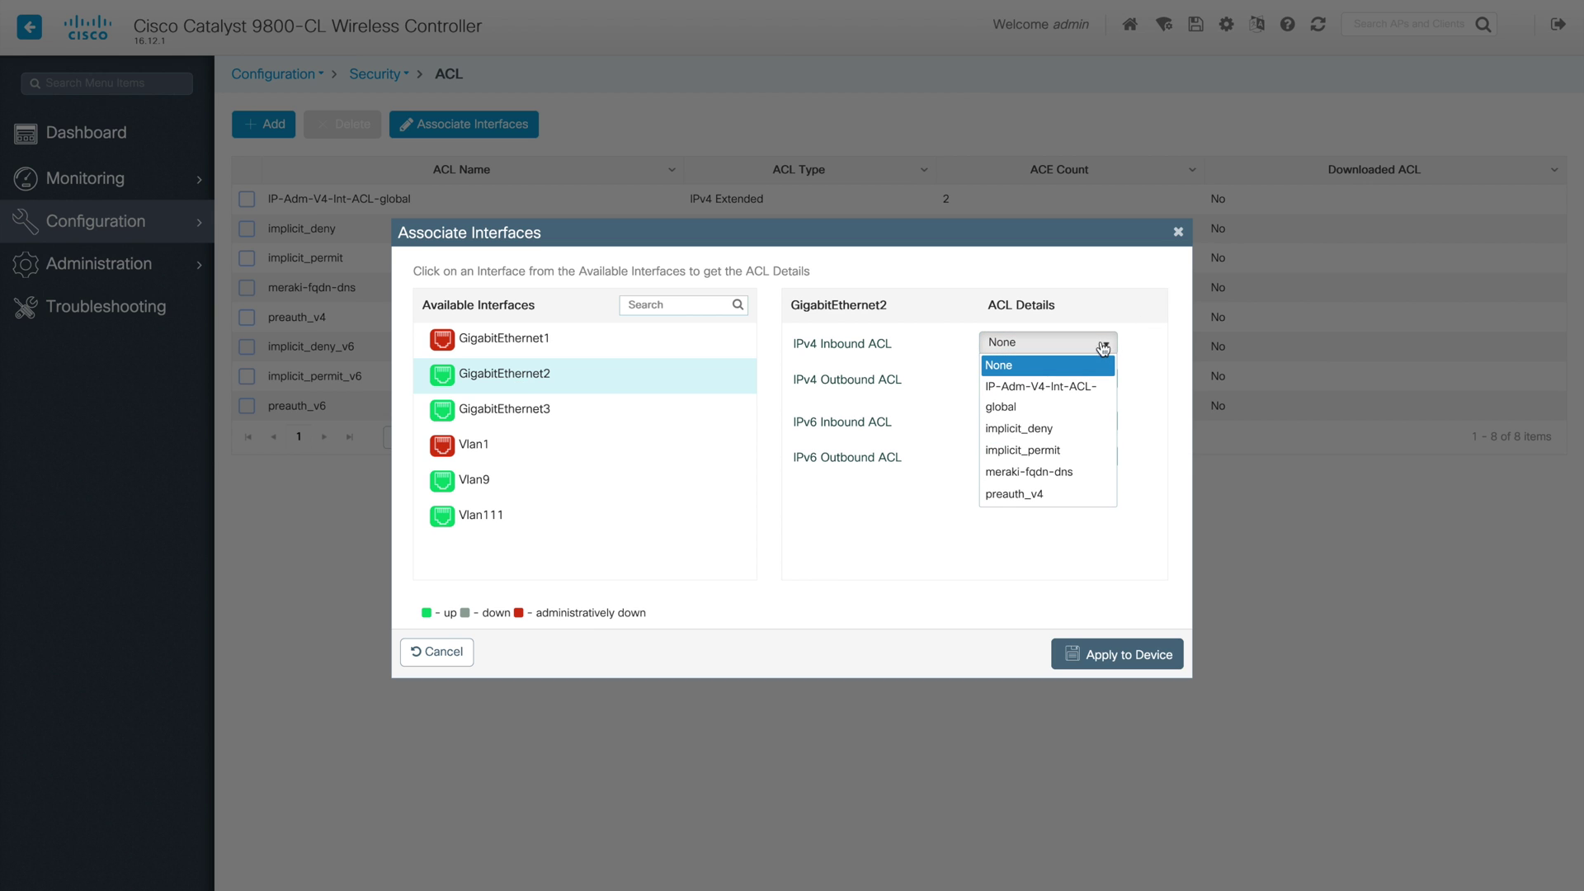
click(881, 556)
key(Escape)
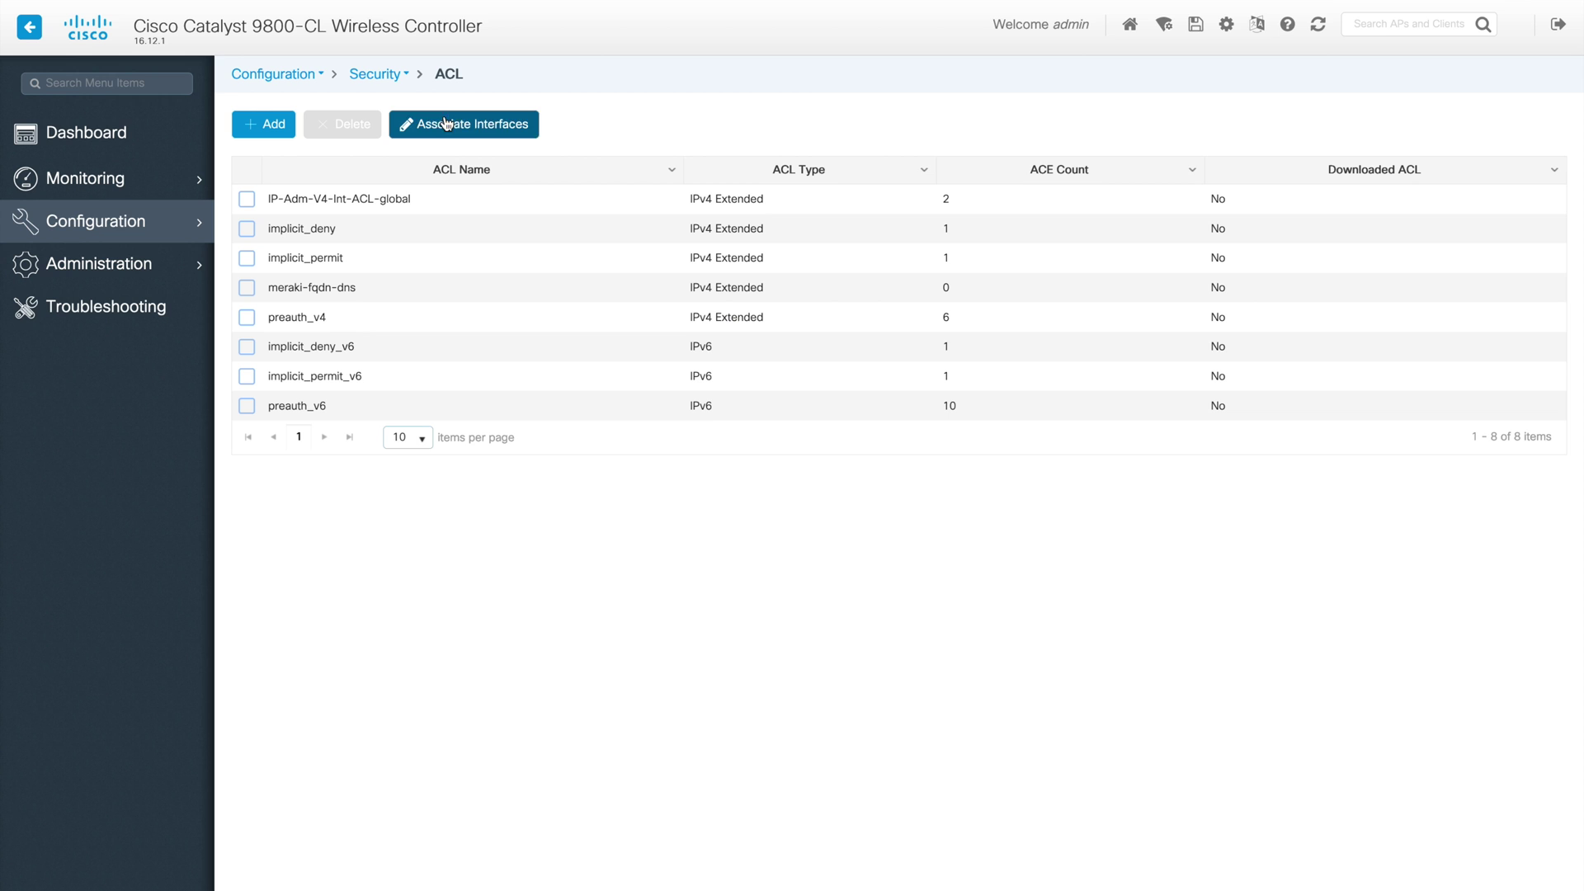
Step: View the Security Trustsec page's Global settings and its SGT Mapping entries
click(405, 74)
click(373, 183)
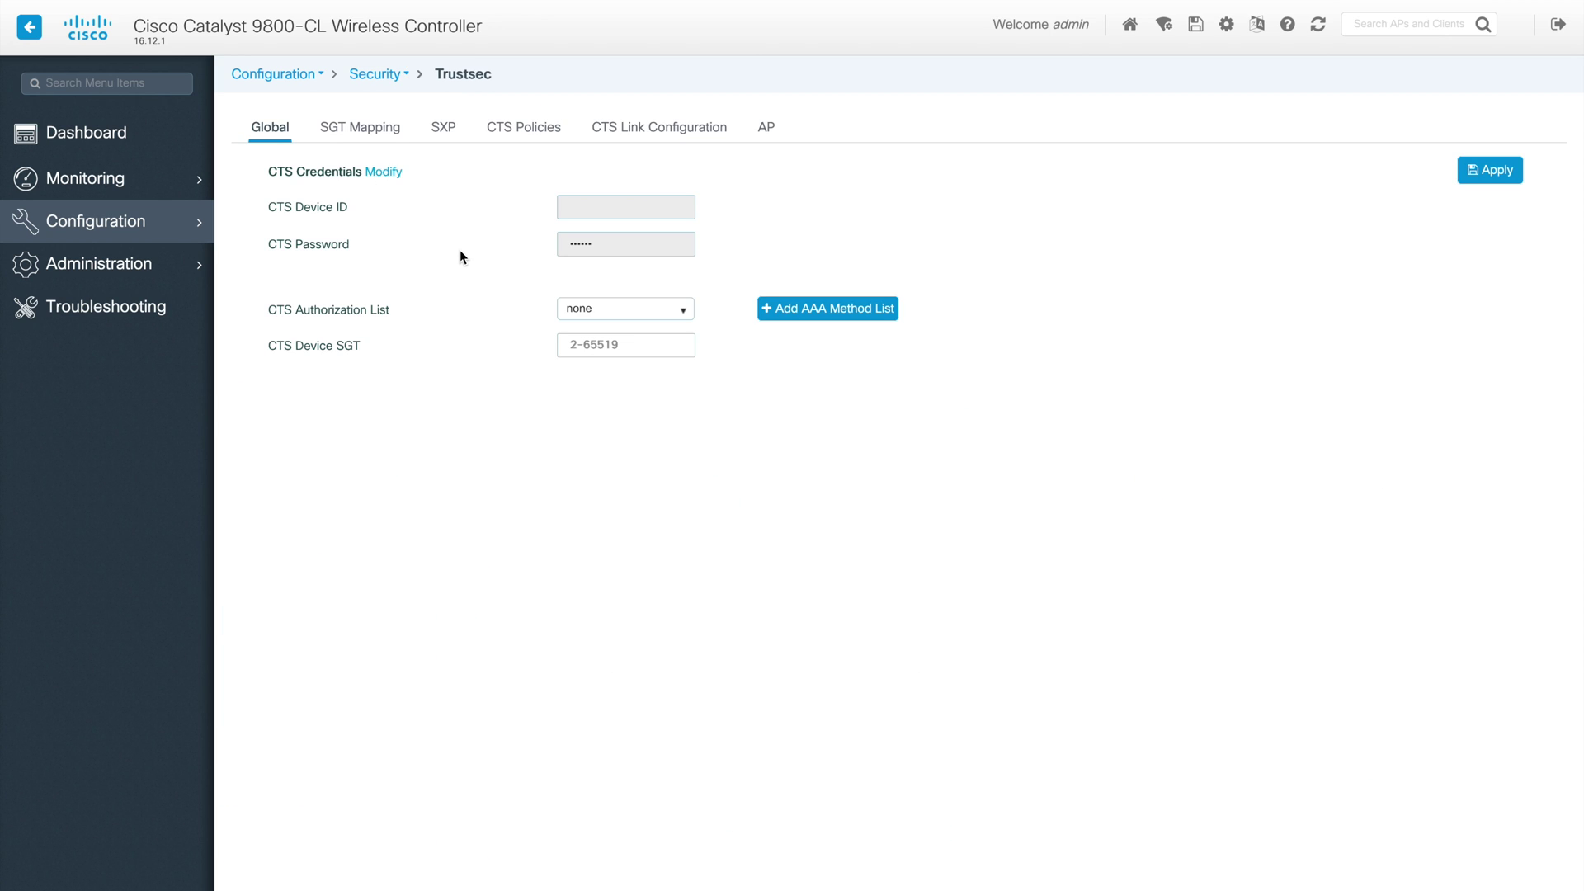
click(370, 132)
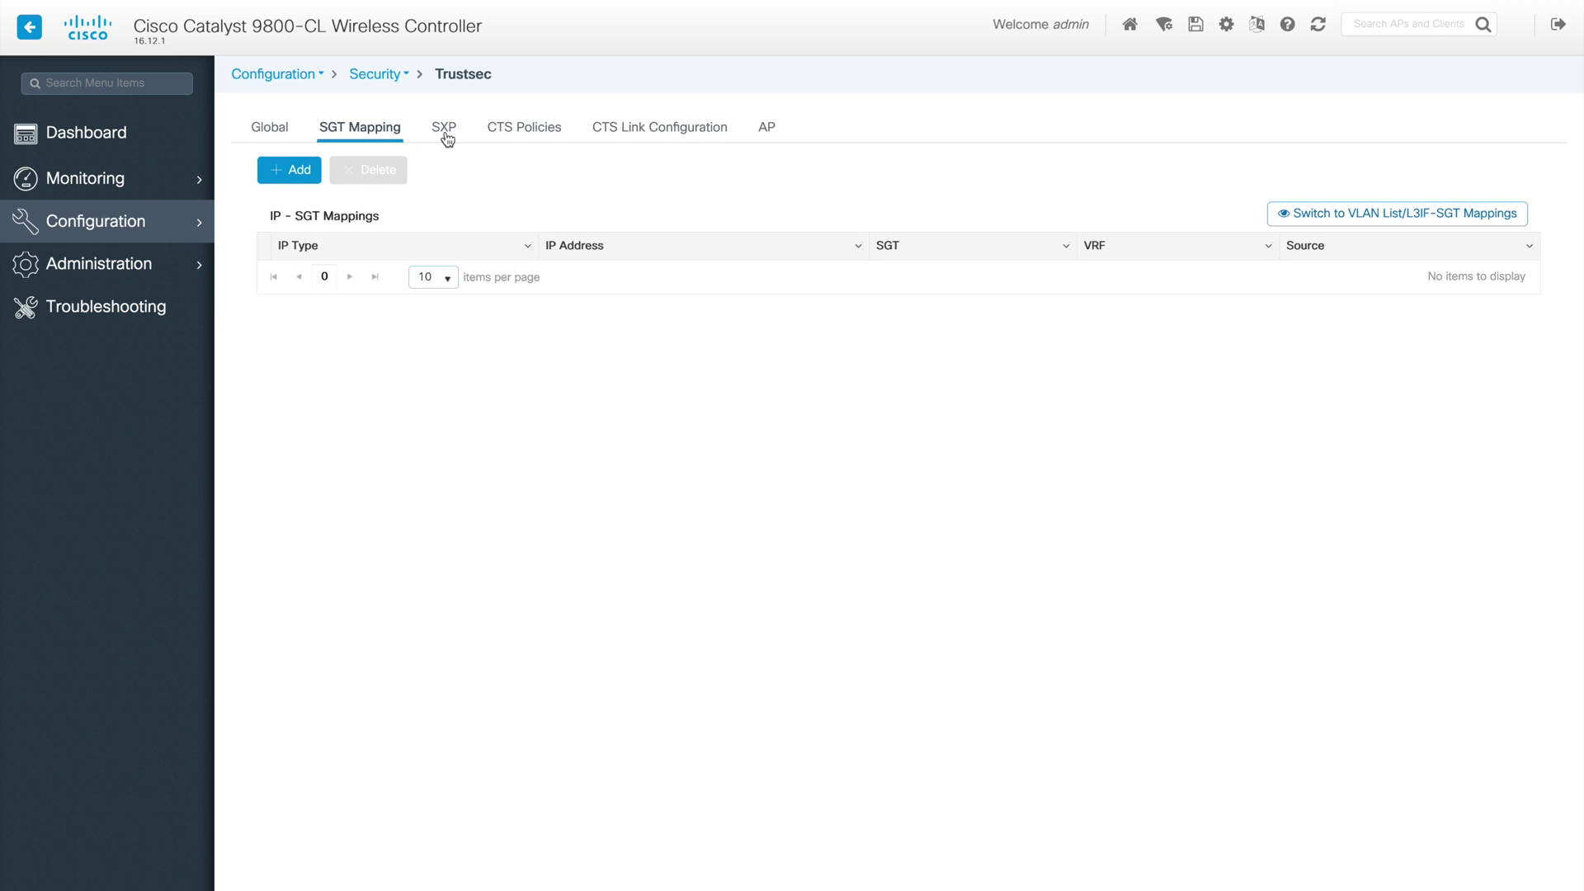
Step: View the Trustsec page's SXP, CTS Policies, CTS Link Configuration and AP settings
click(445, 132)
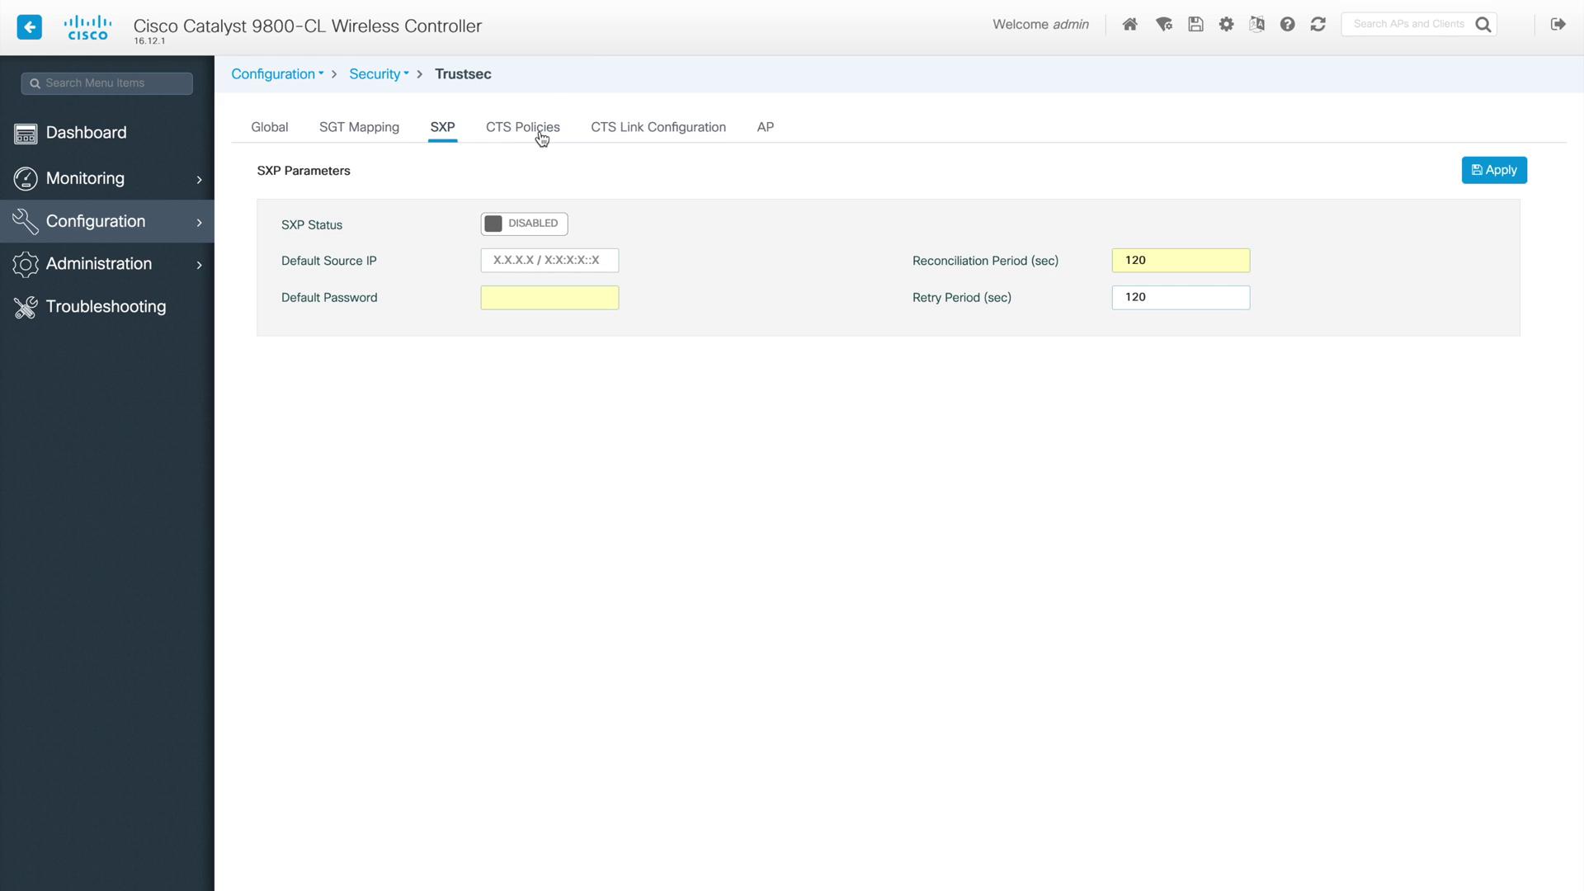
click(541, 135)
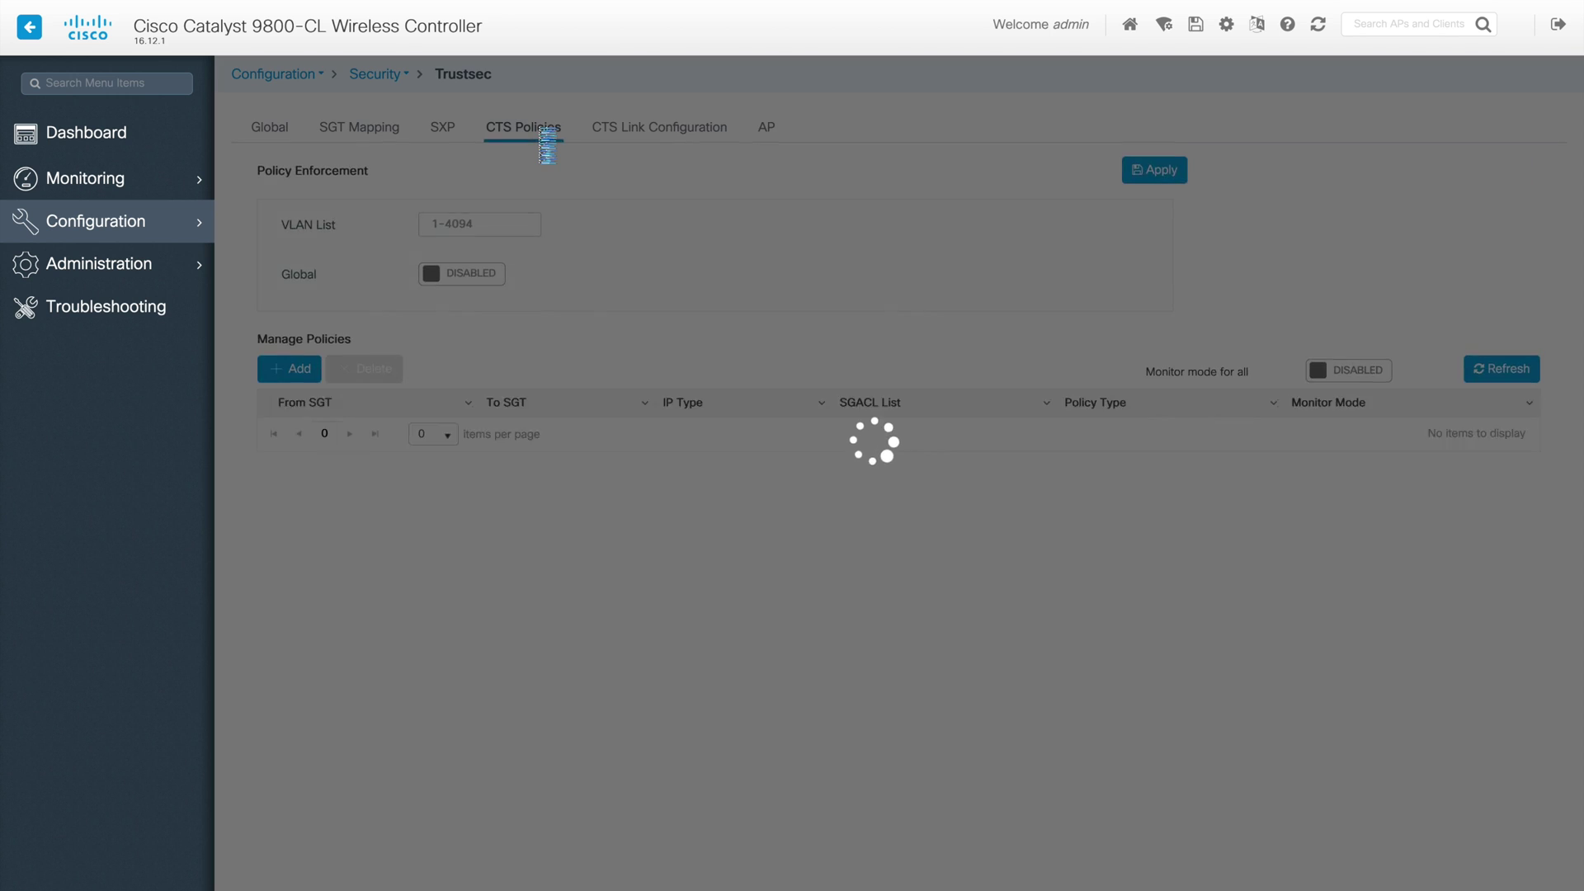
click(656, 134)
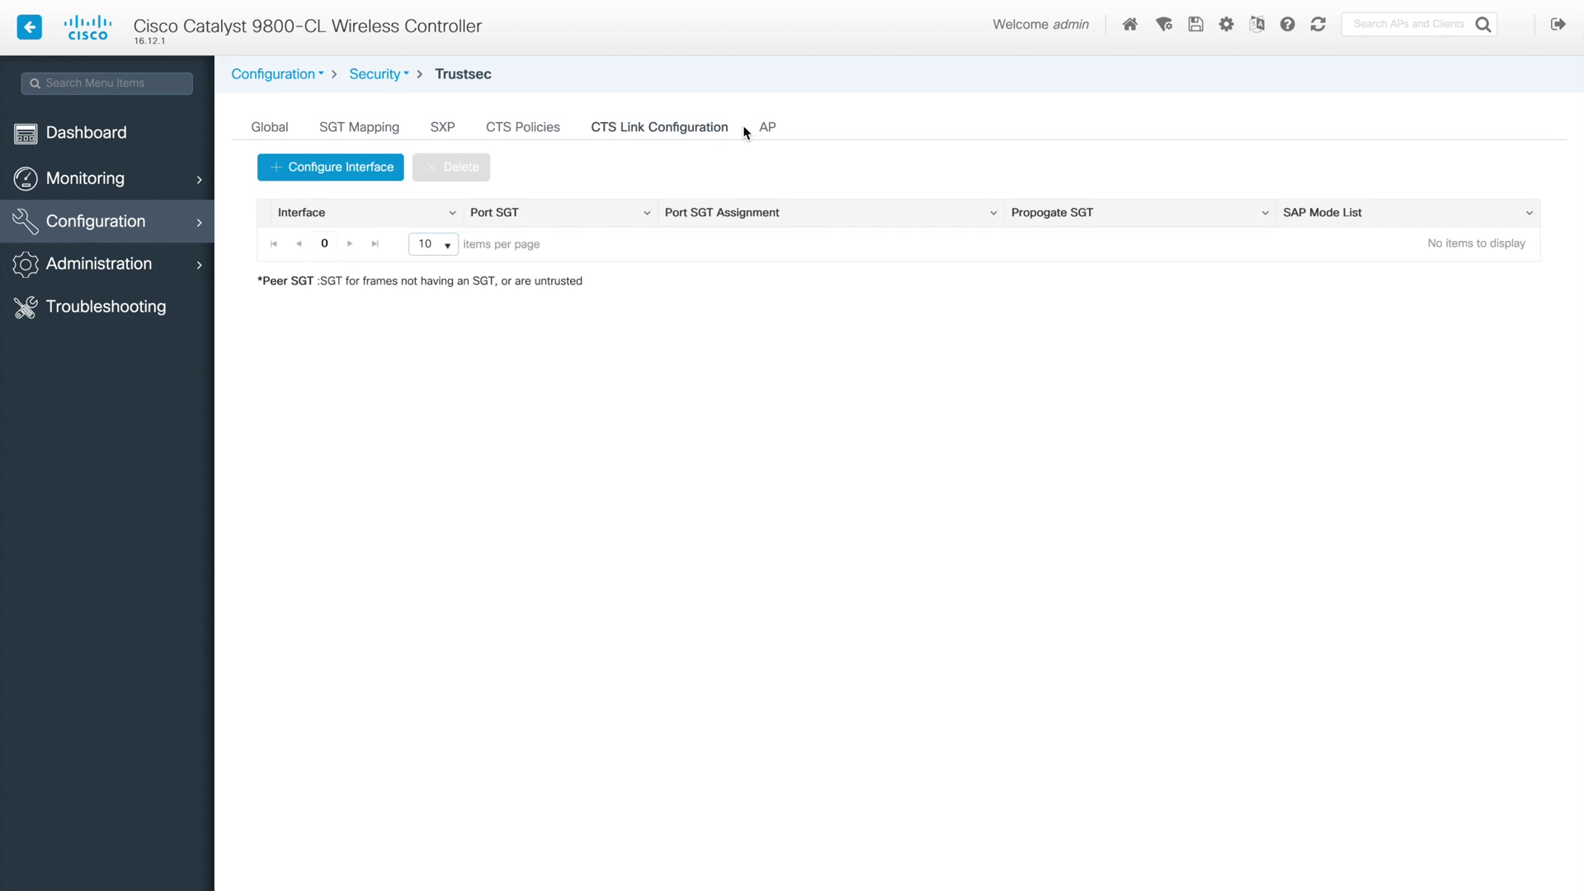
click(766, 131)
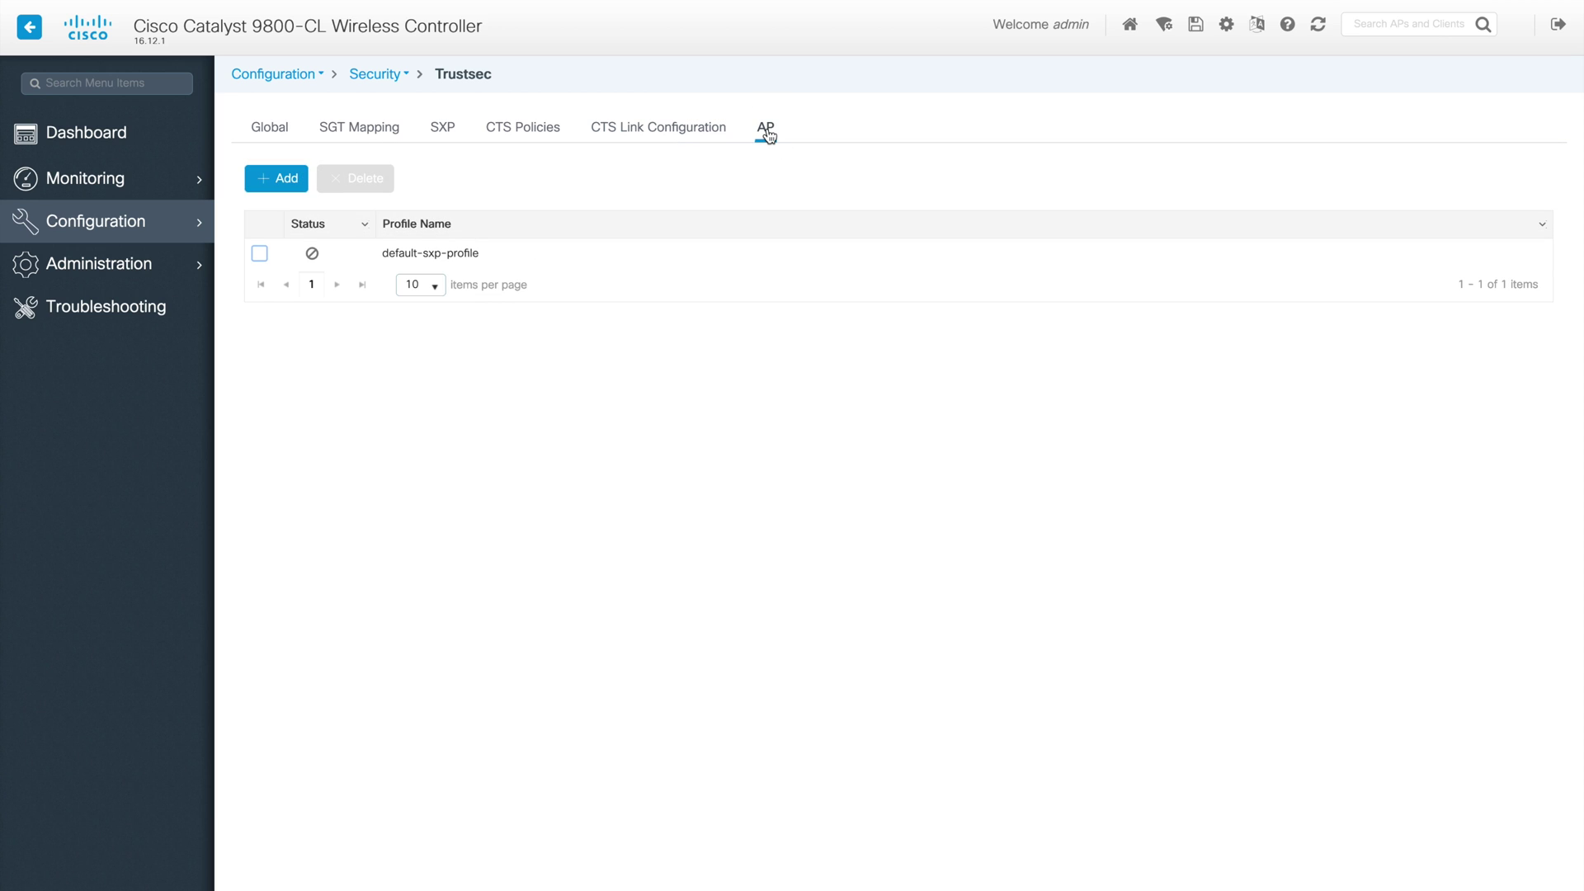
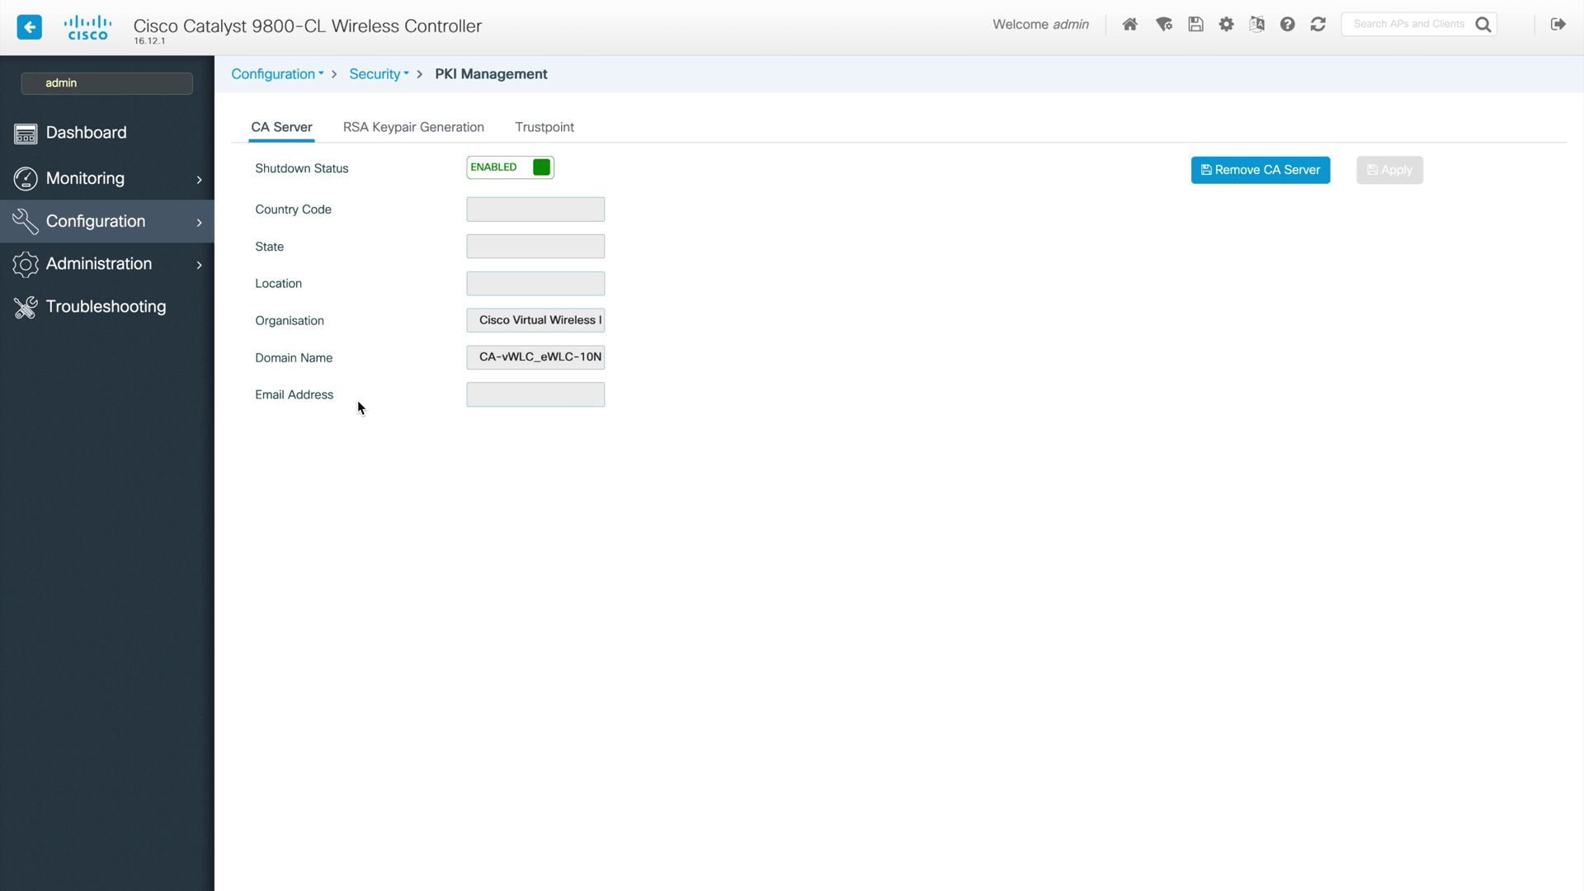
Step: View the RSA Keypair Generation and Trustpoint entries of PKI Management
click(396, 129)
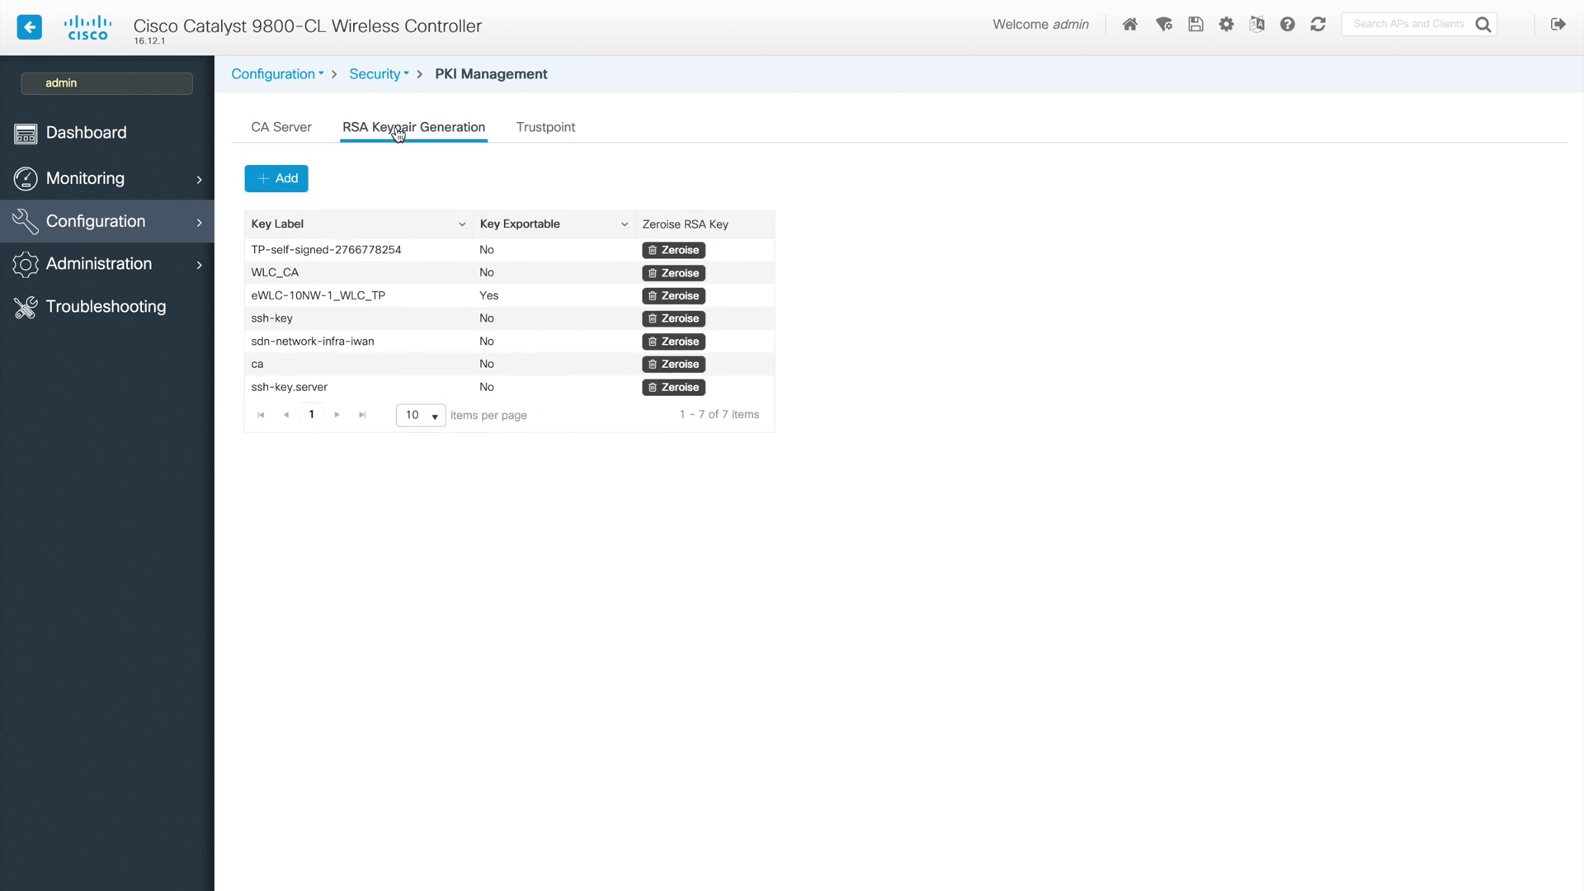
click(544, 127)
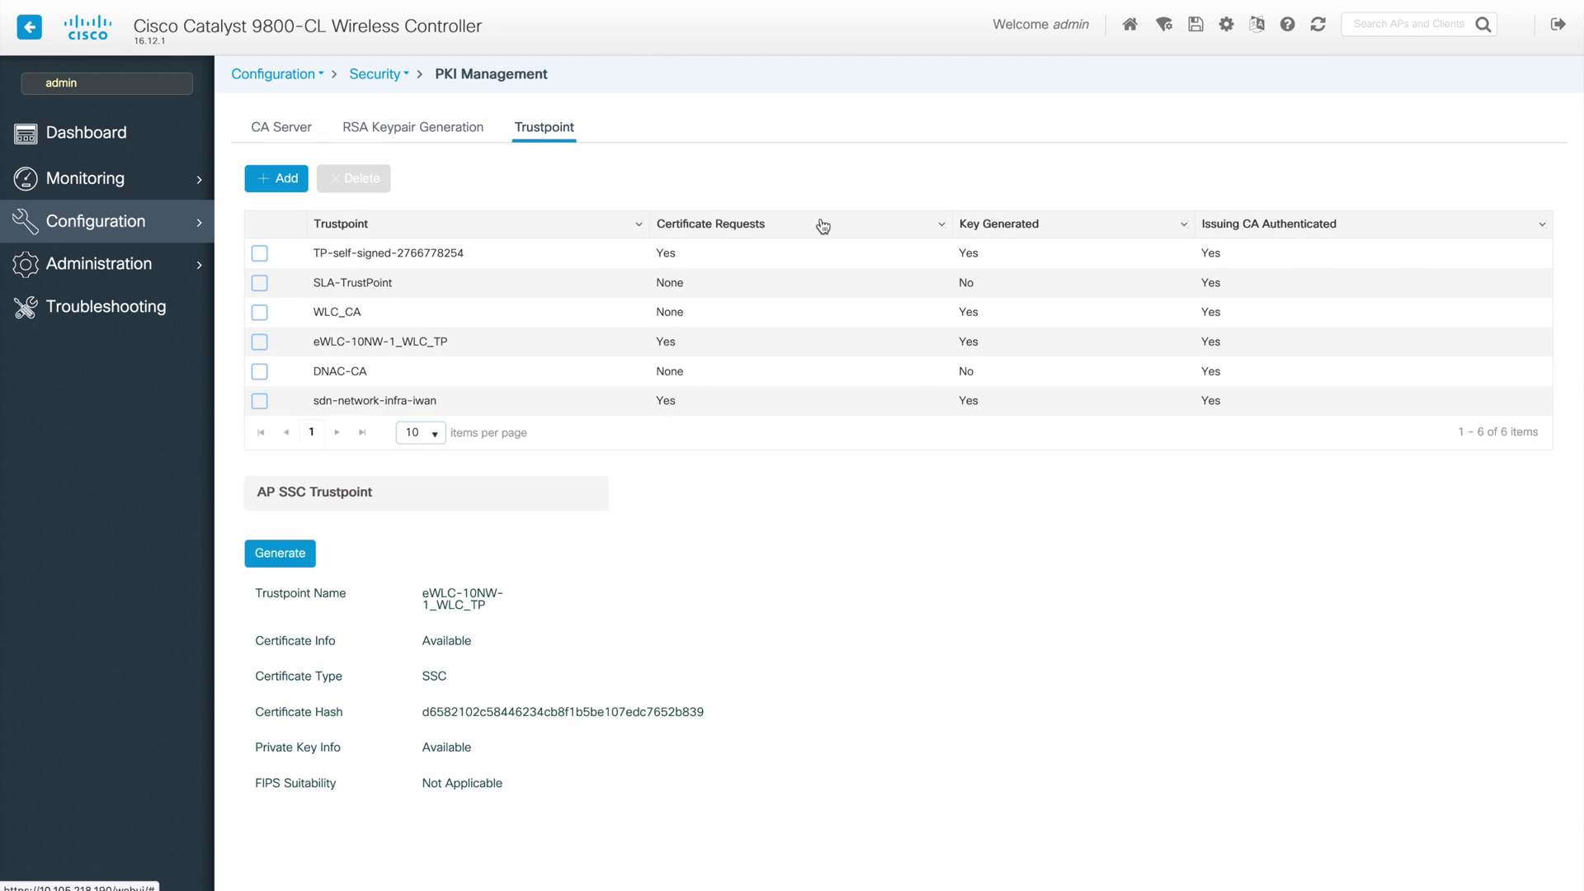
Step: View the Security Local EAP page's profiles and EAP-FAST Parameters, and open the form for creating a Local EAP profile
click(405, 77)
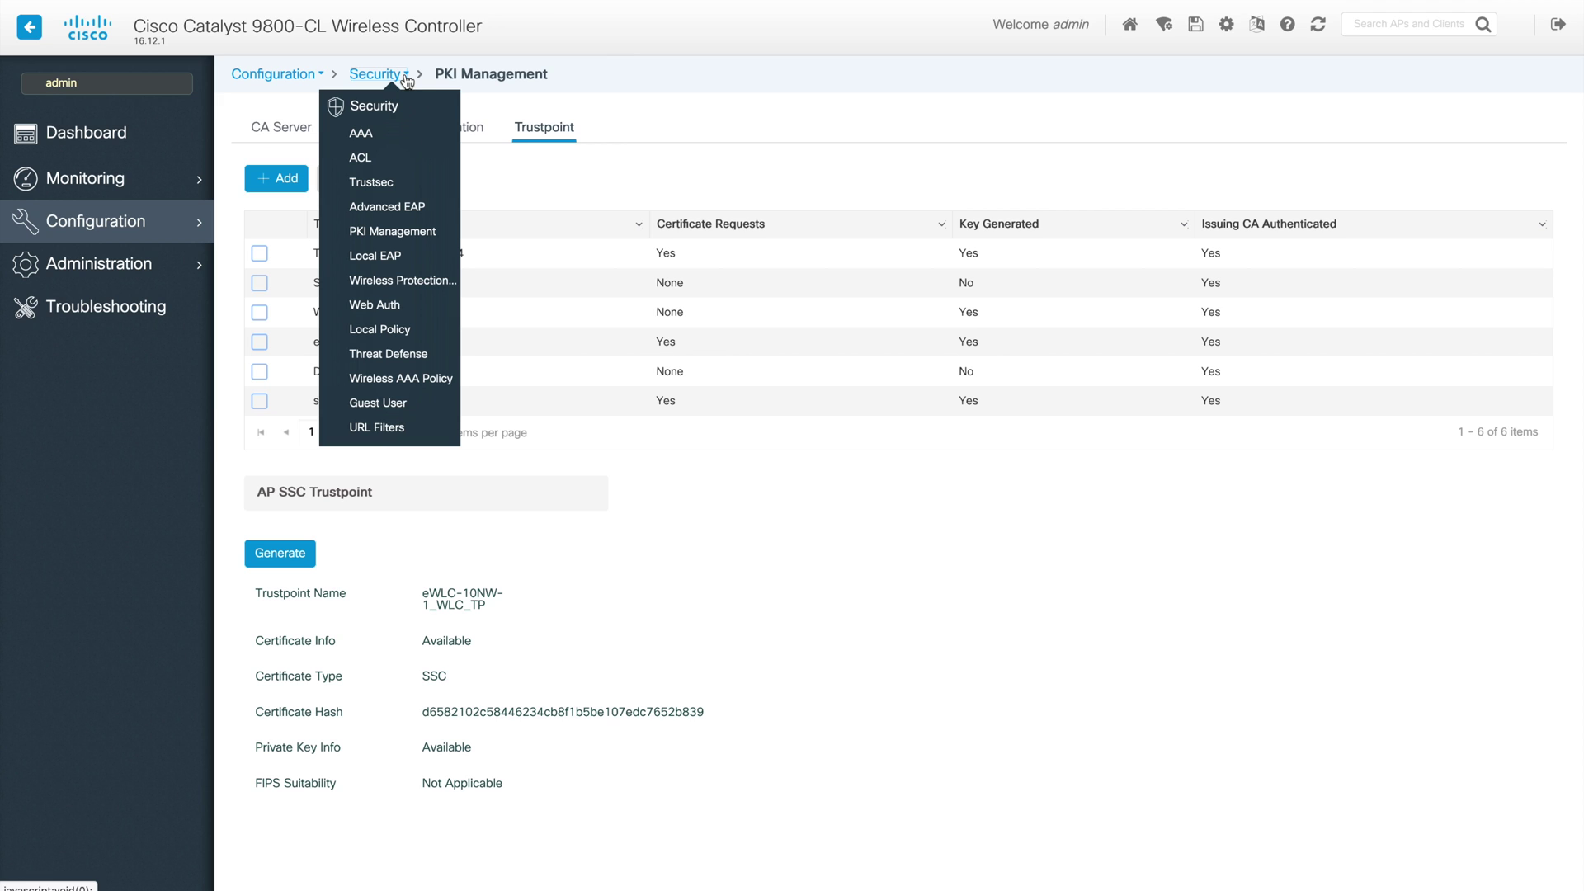
click(387, 257)
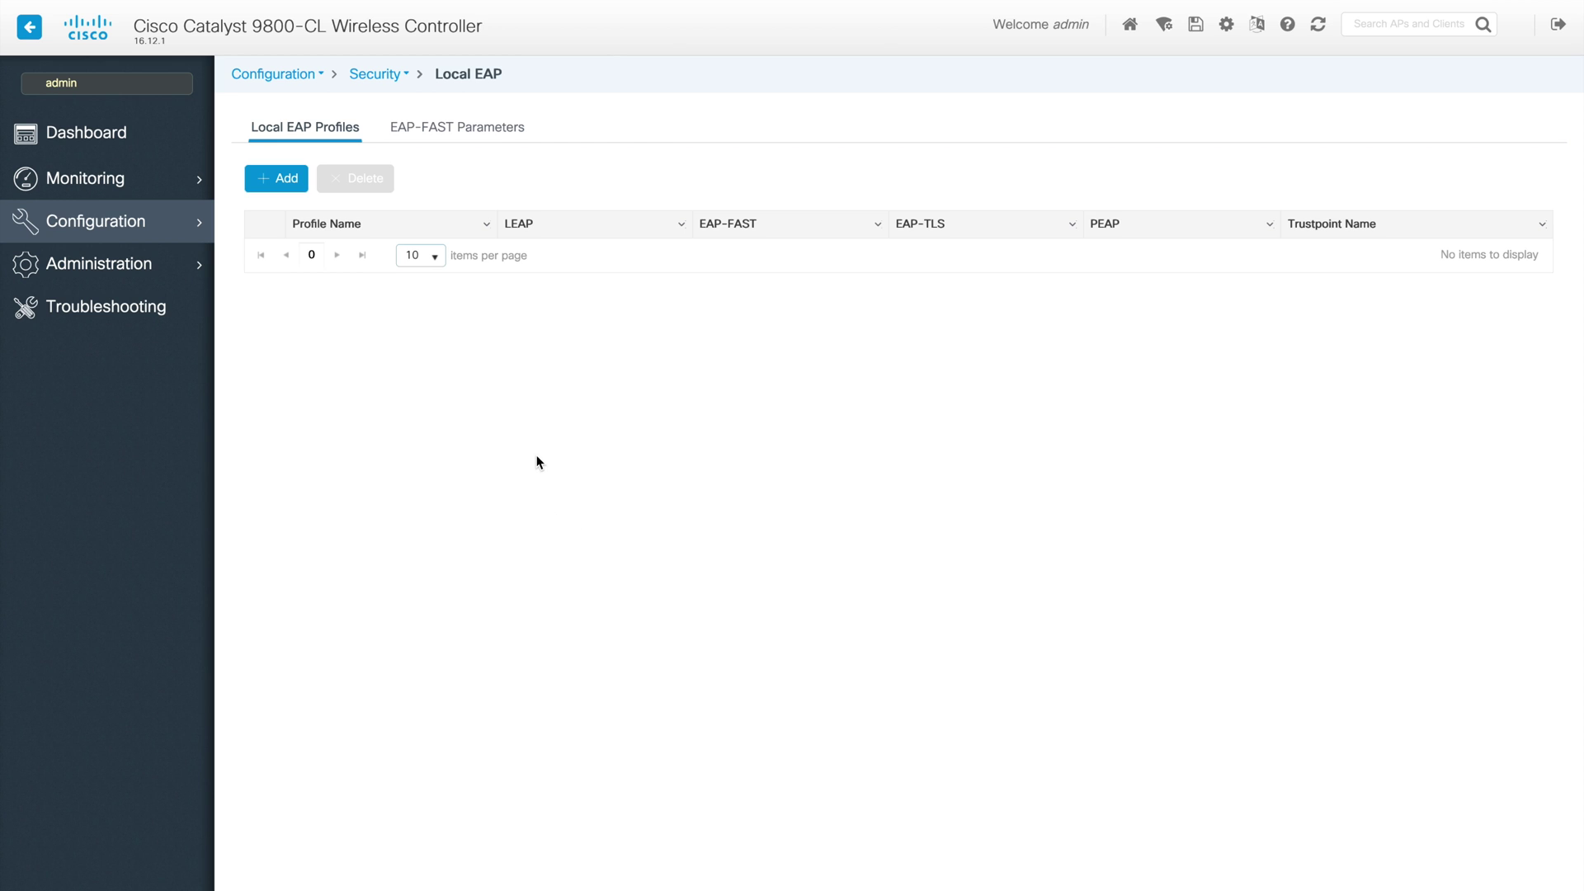
click(453, 134)
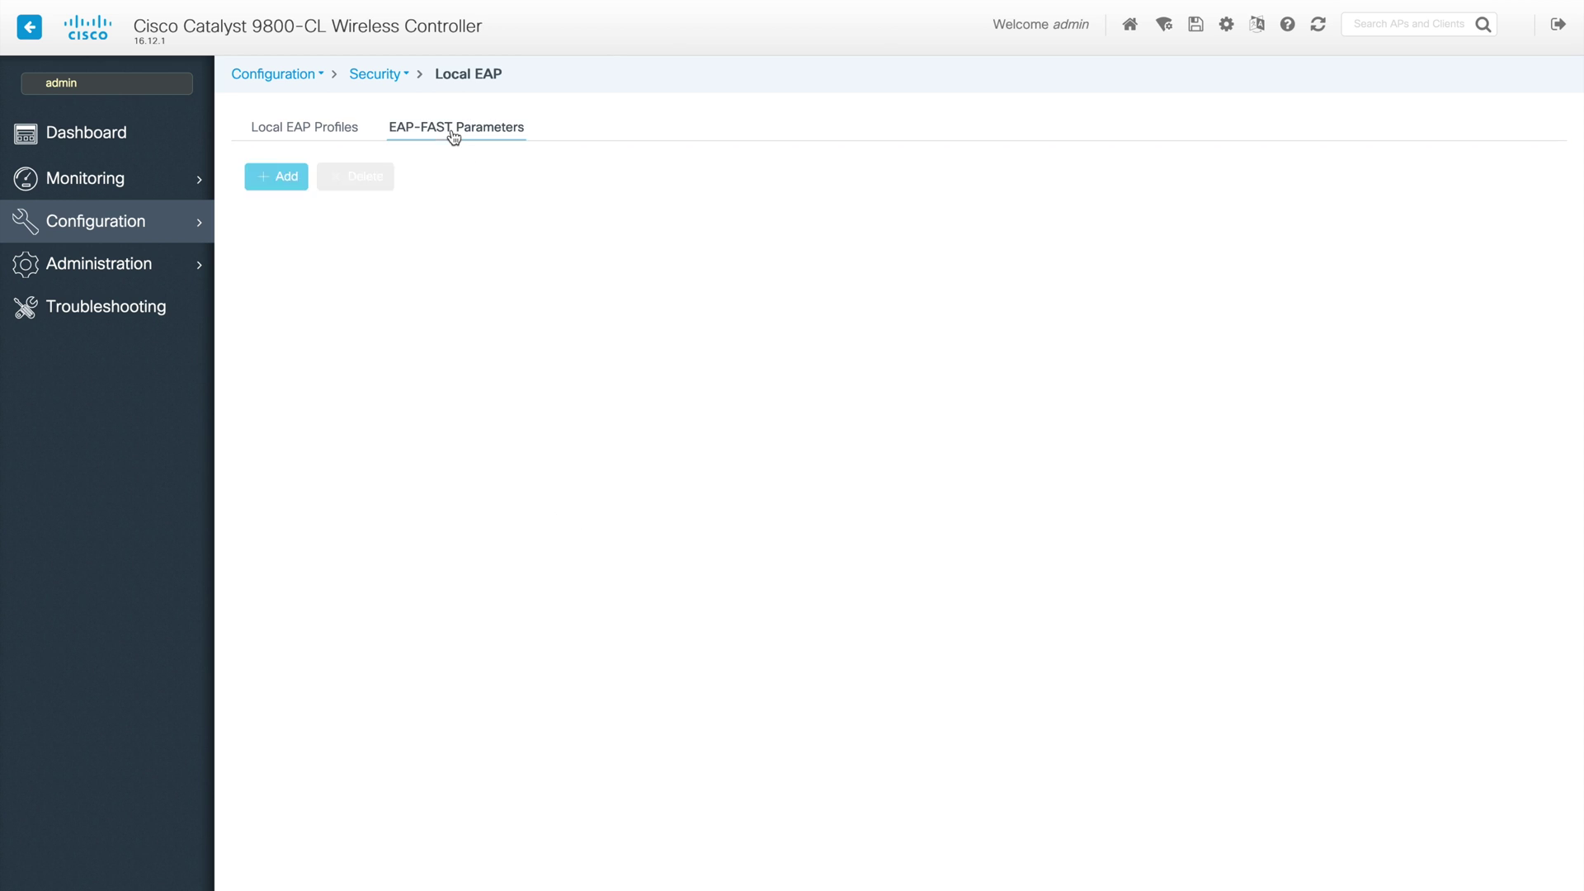
click(289, 137)
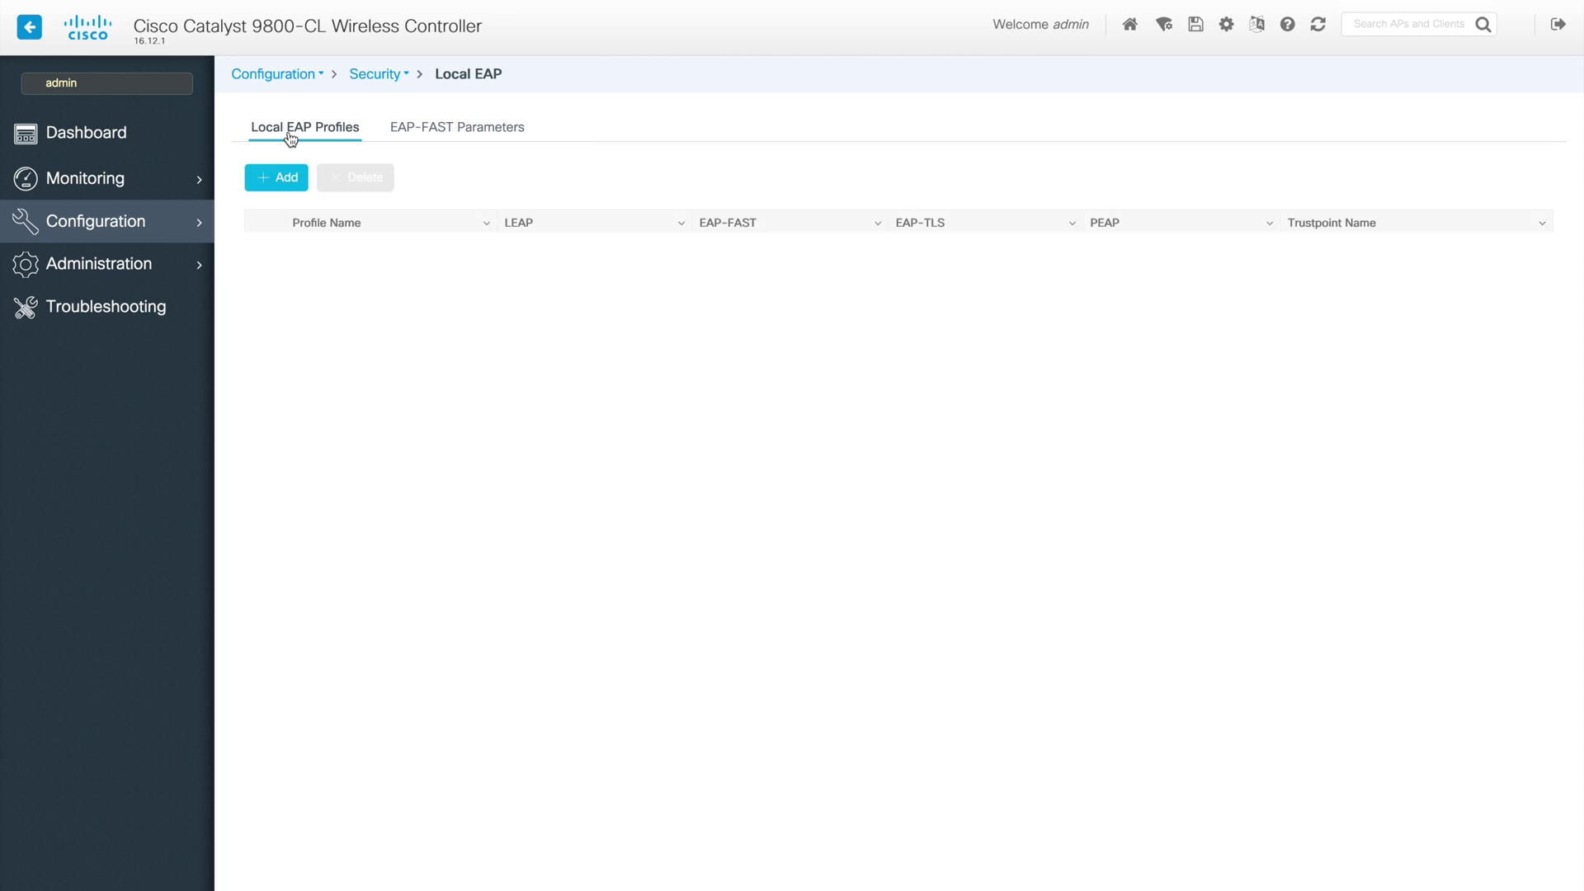
click(272, 178)
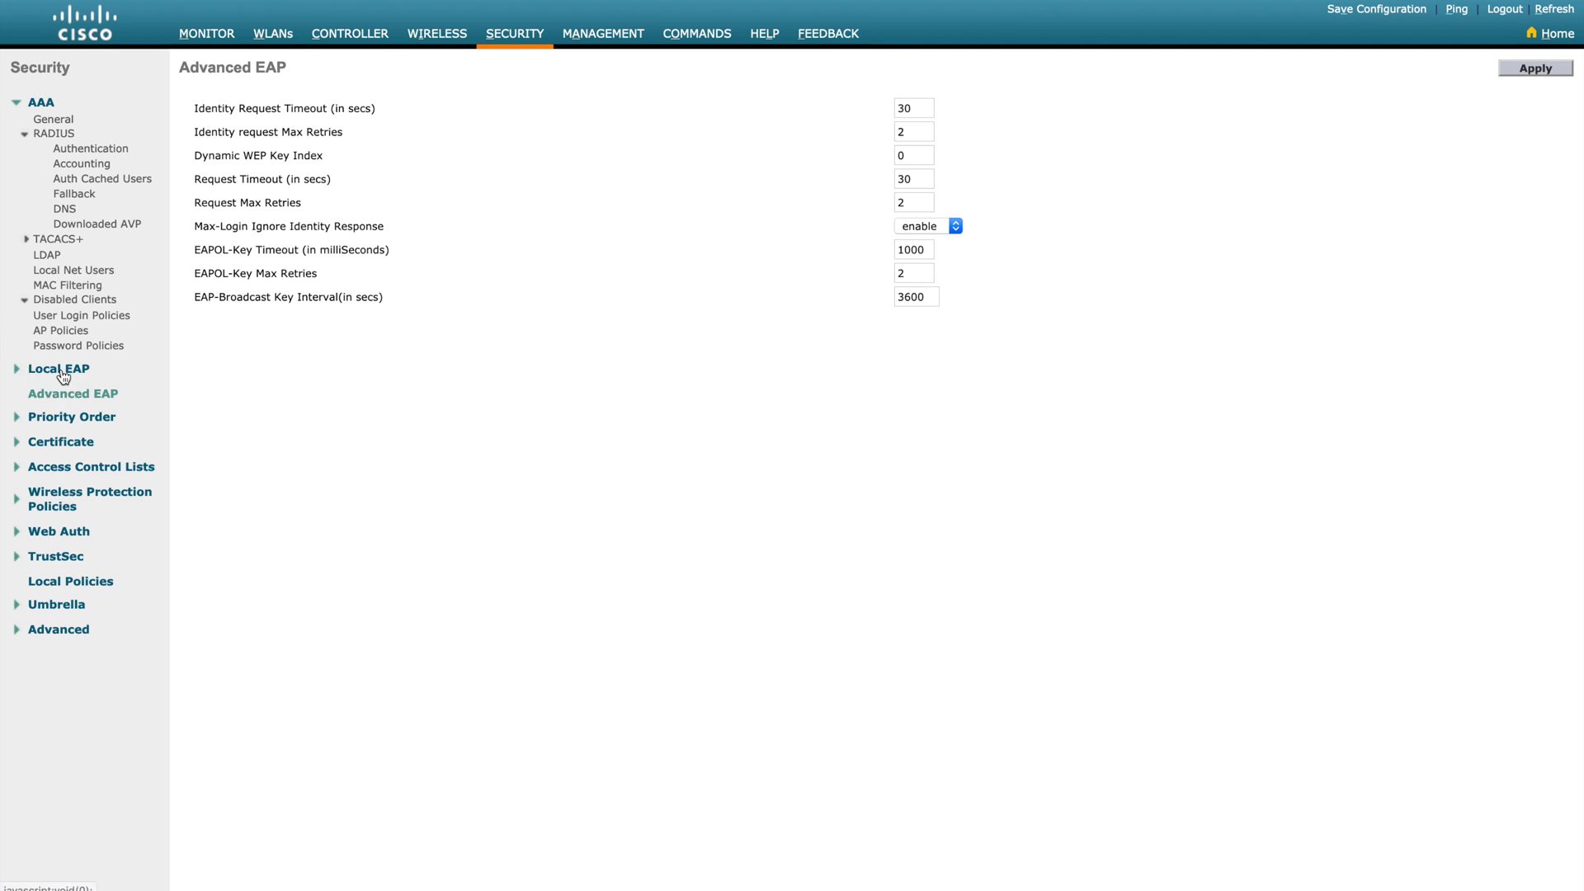
Step: On the other Cisco controller, view the Local EAP Profiles, EAP-FAST Parameters and Authentication Priority pages
click(63, 378)
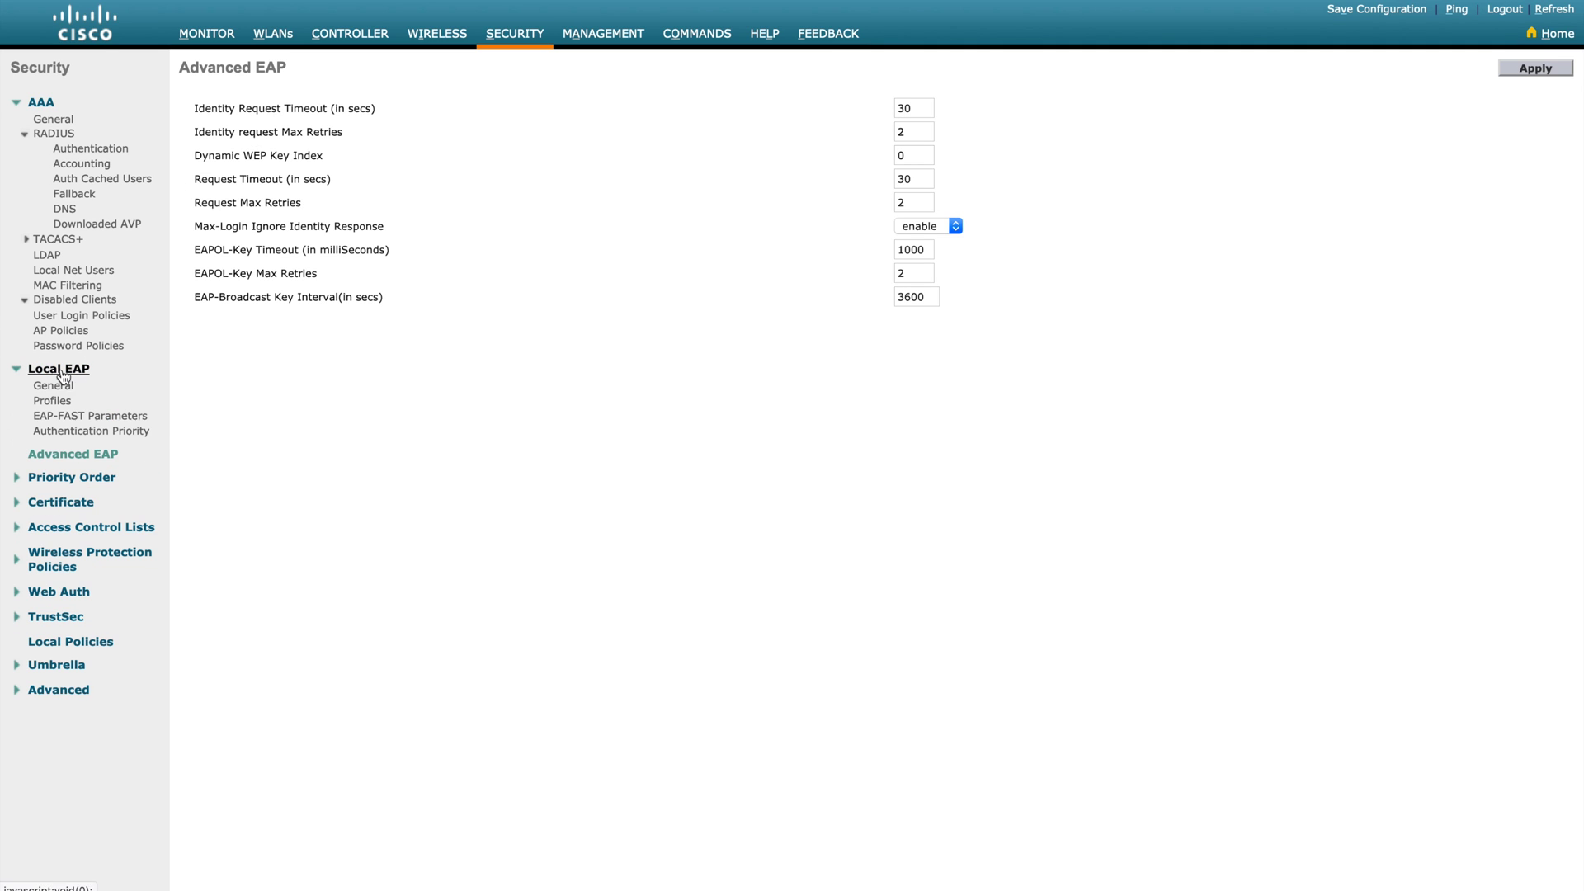
click(52, 401)
click(66, 416)
click(71, 431)
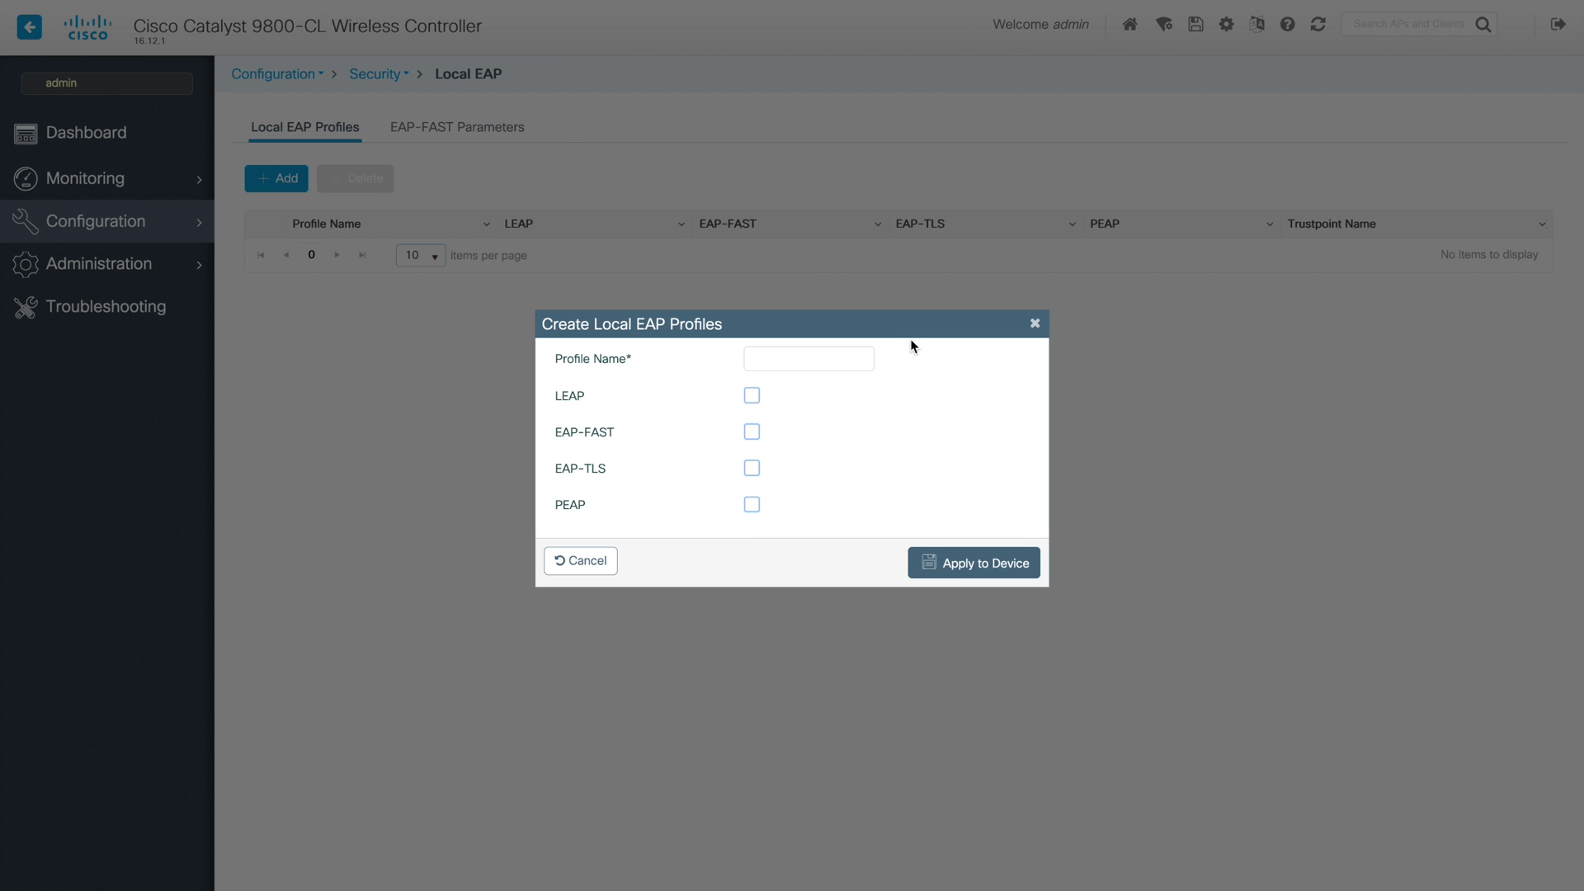
Step: Back on the Catalyst 9800, close the Local EAP profile form and view Wireless Protection Policies, including RLDP, Rogue AP Rules and Client Exclusion Policies
click(1034, 323)
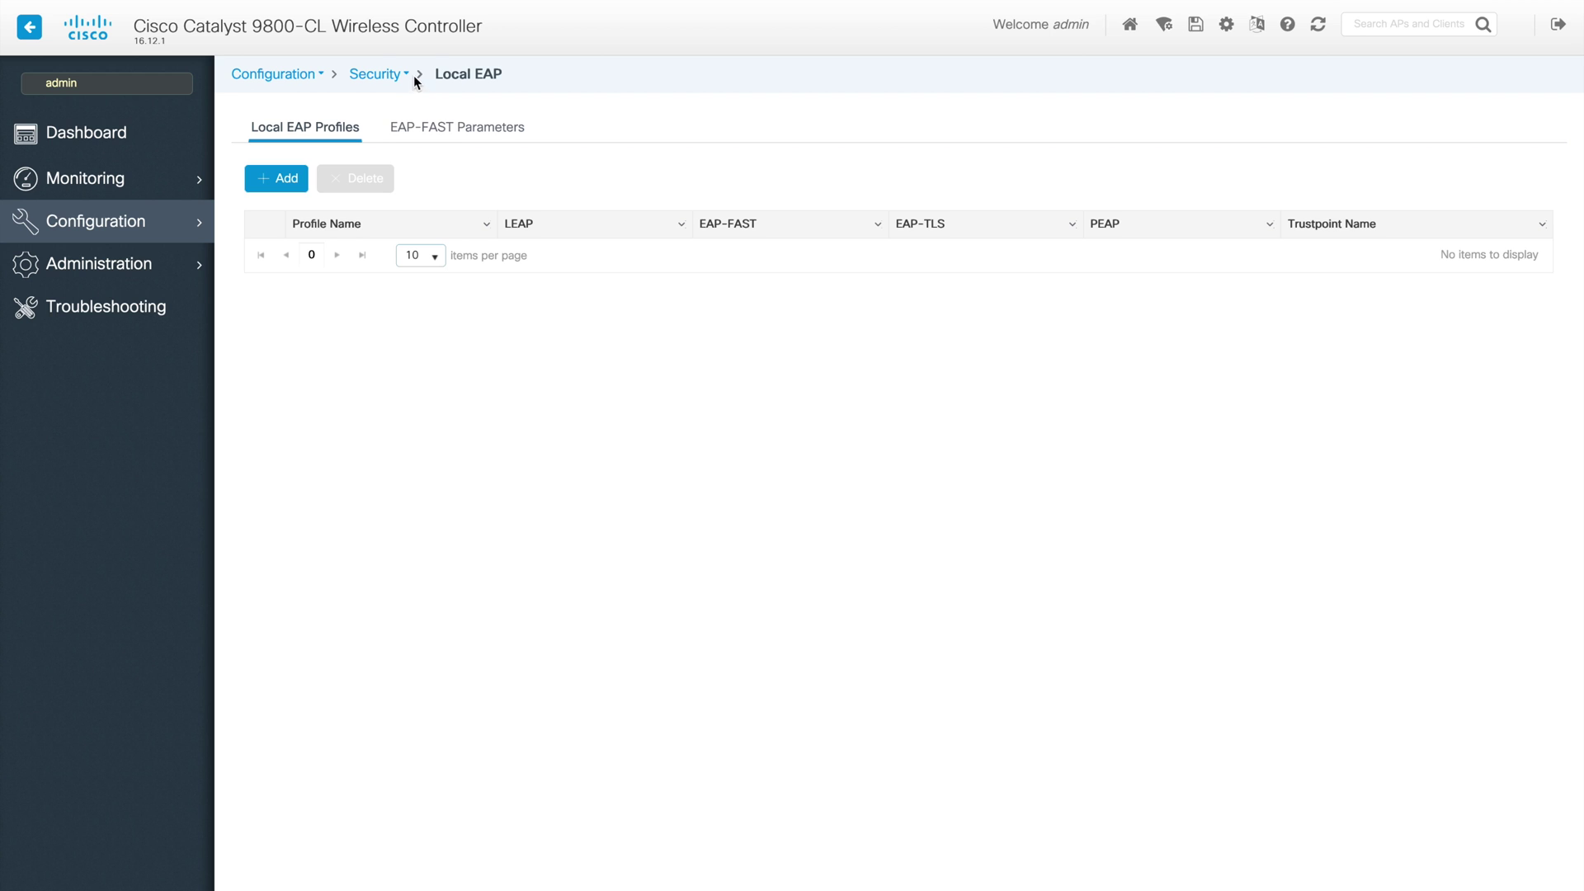
click(406, 72)
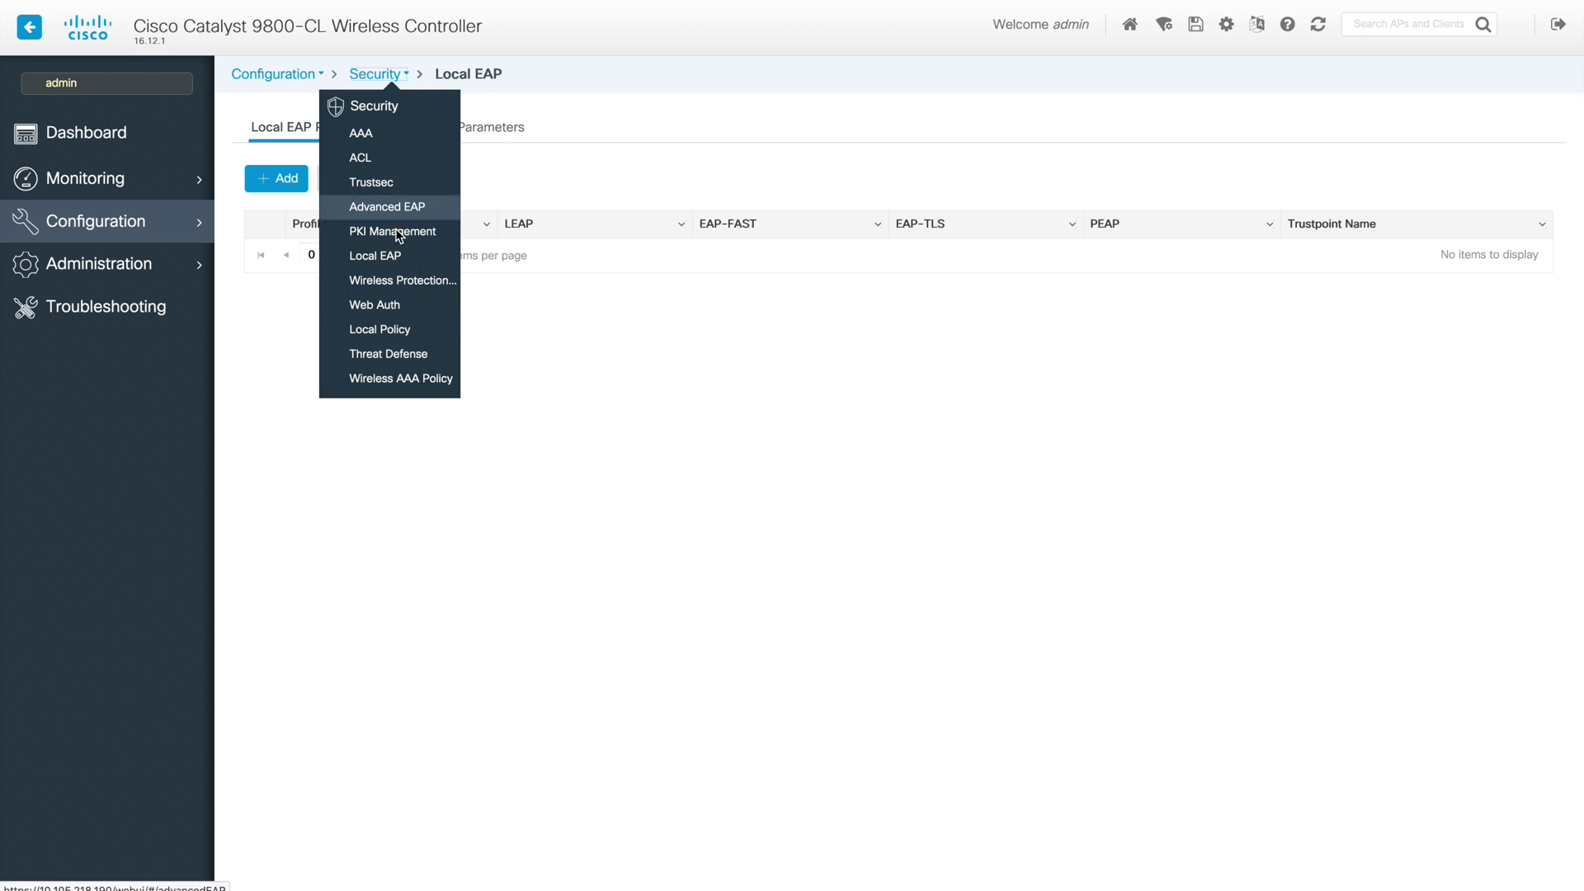
click(400, 280)
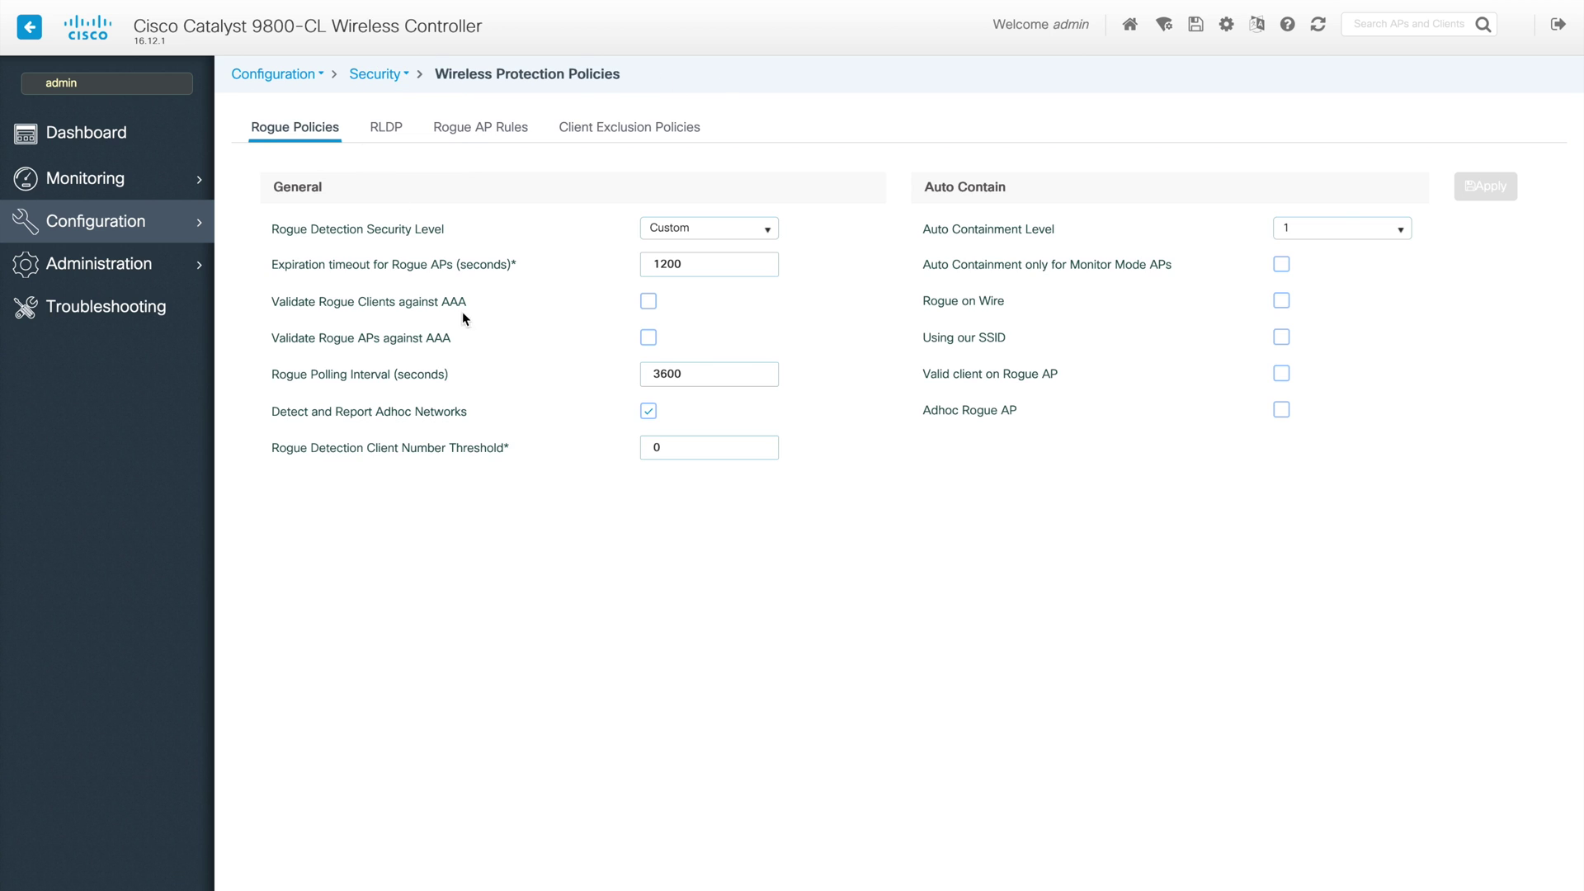
click(382, 130)
click(485, 129)
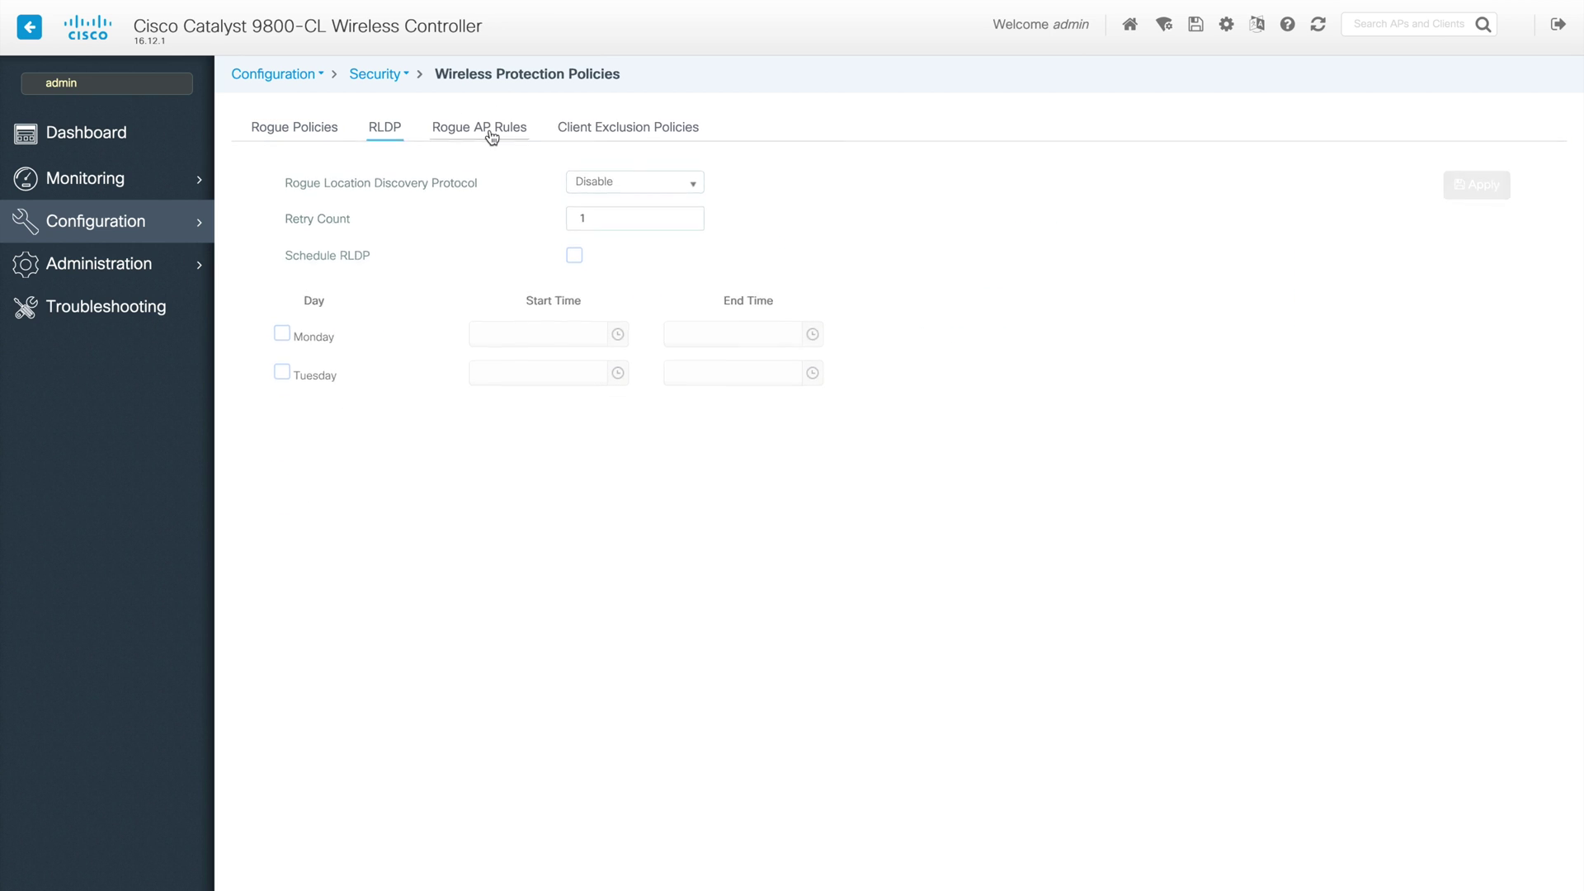
click(638, 133)
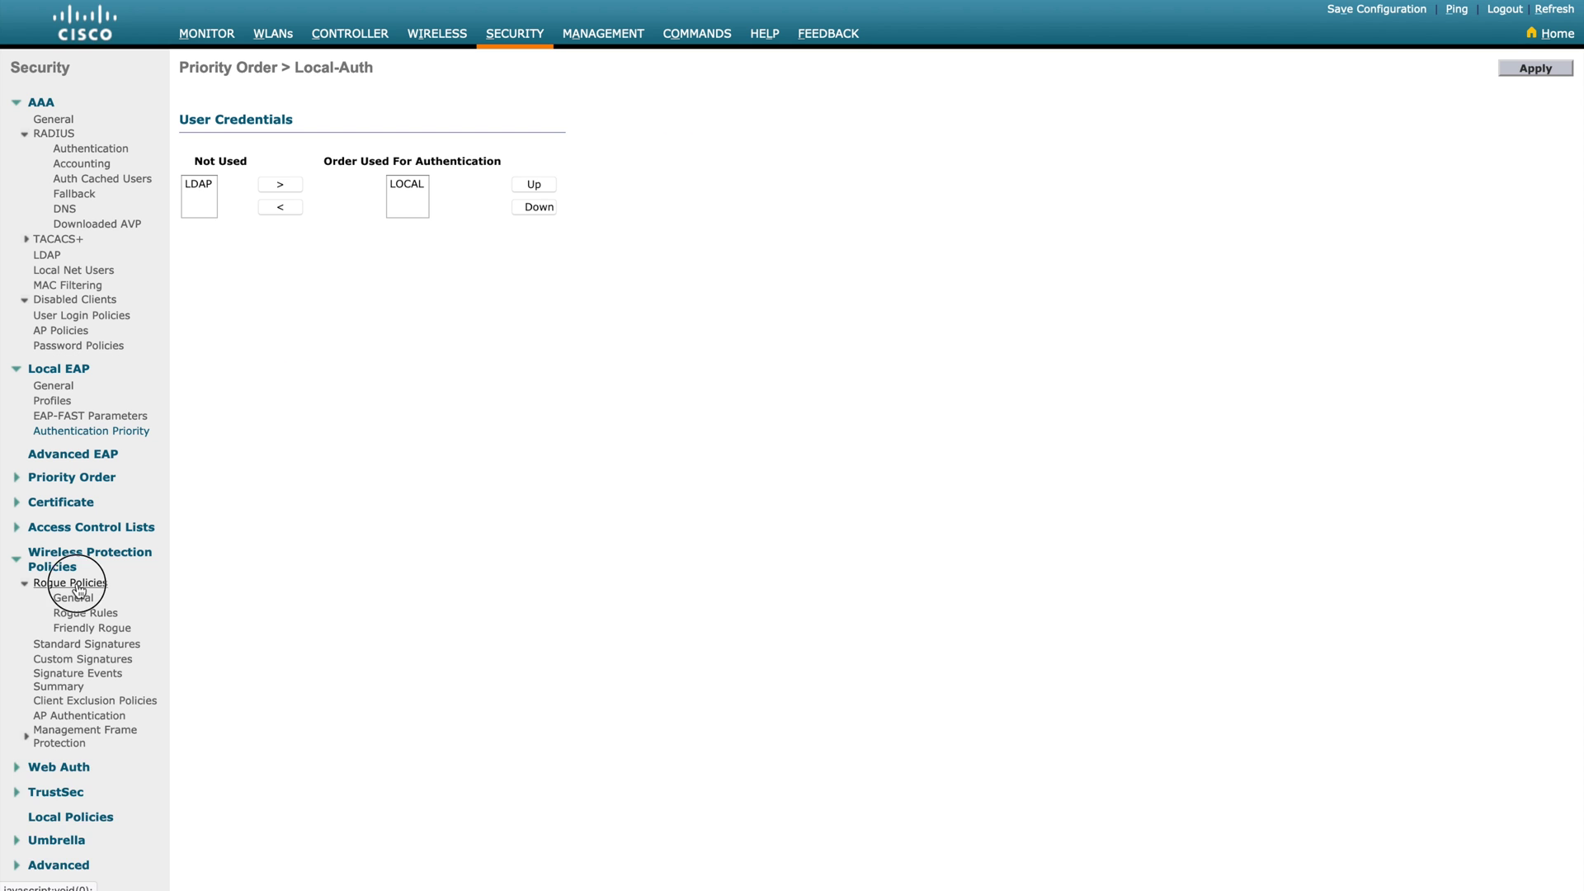
Step: On the other Cisco controller, view the Wireless Protection Policies pages for rogue policies, signatures, client exclusion, AP authentication and management frame protection
click(74, 584)
click(76, 586)
click(74, 597)
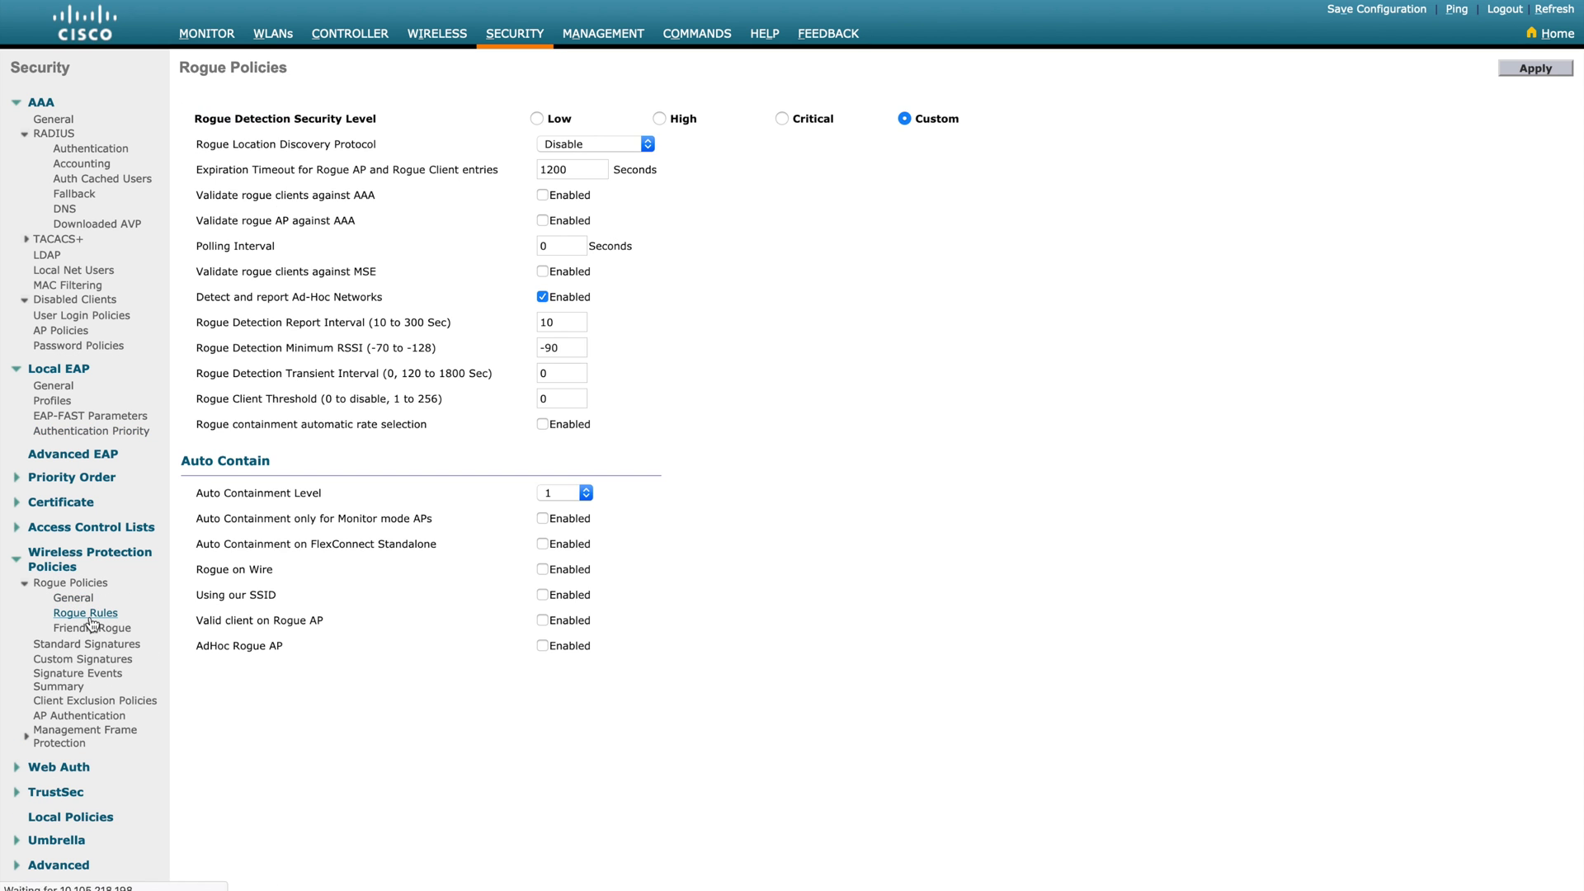
click(86, 612)
click(86, 647)
click(86, 660)
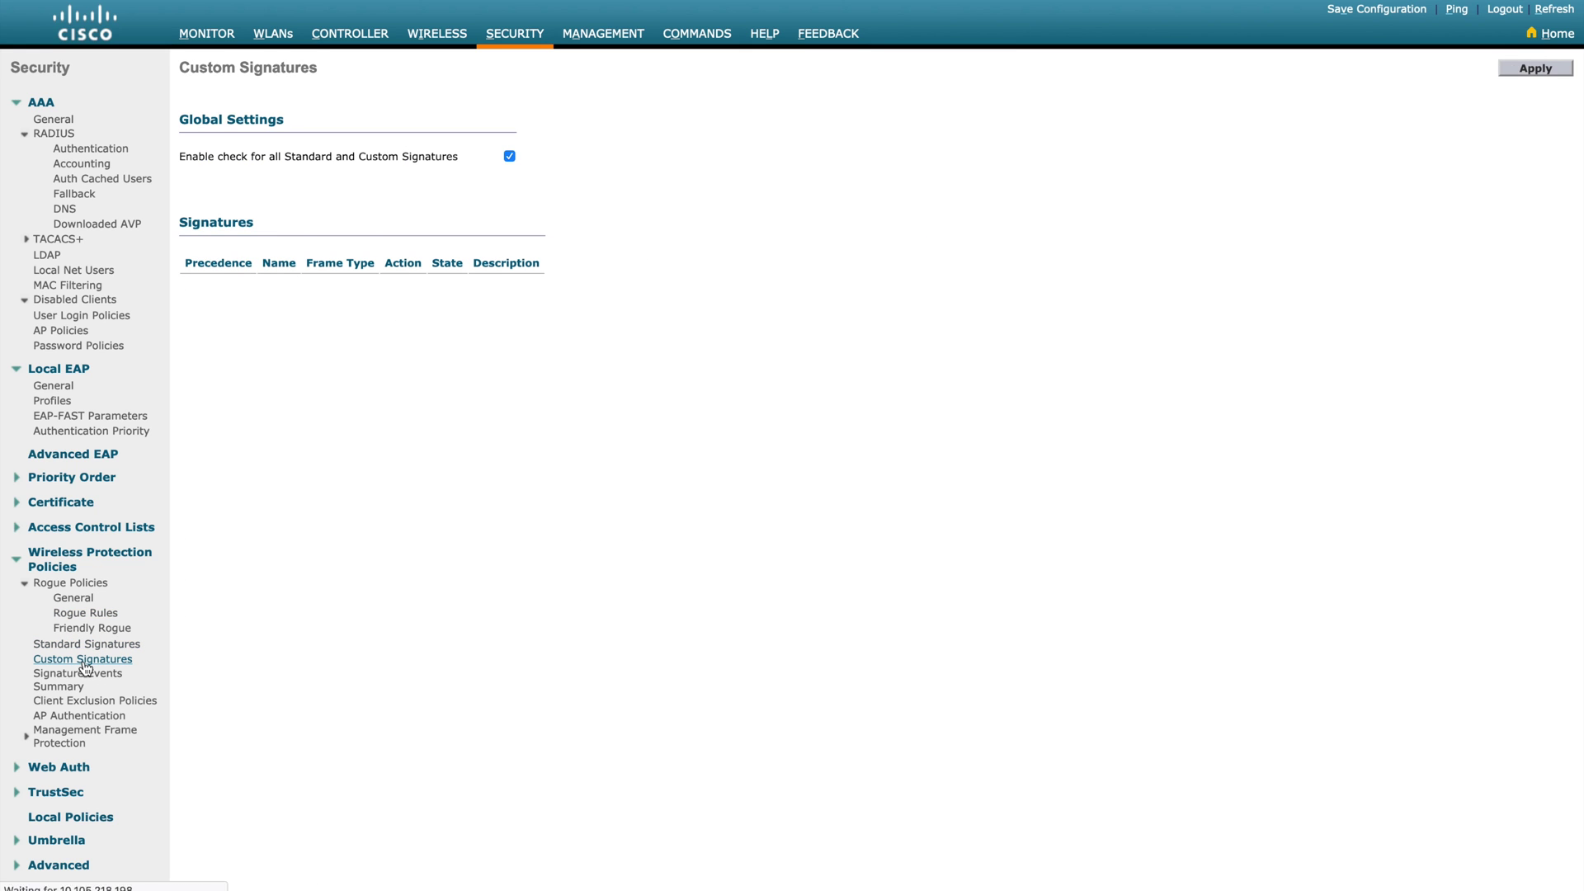
click(85, 673)
click(71, 702)
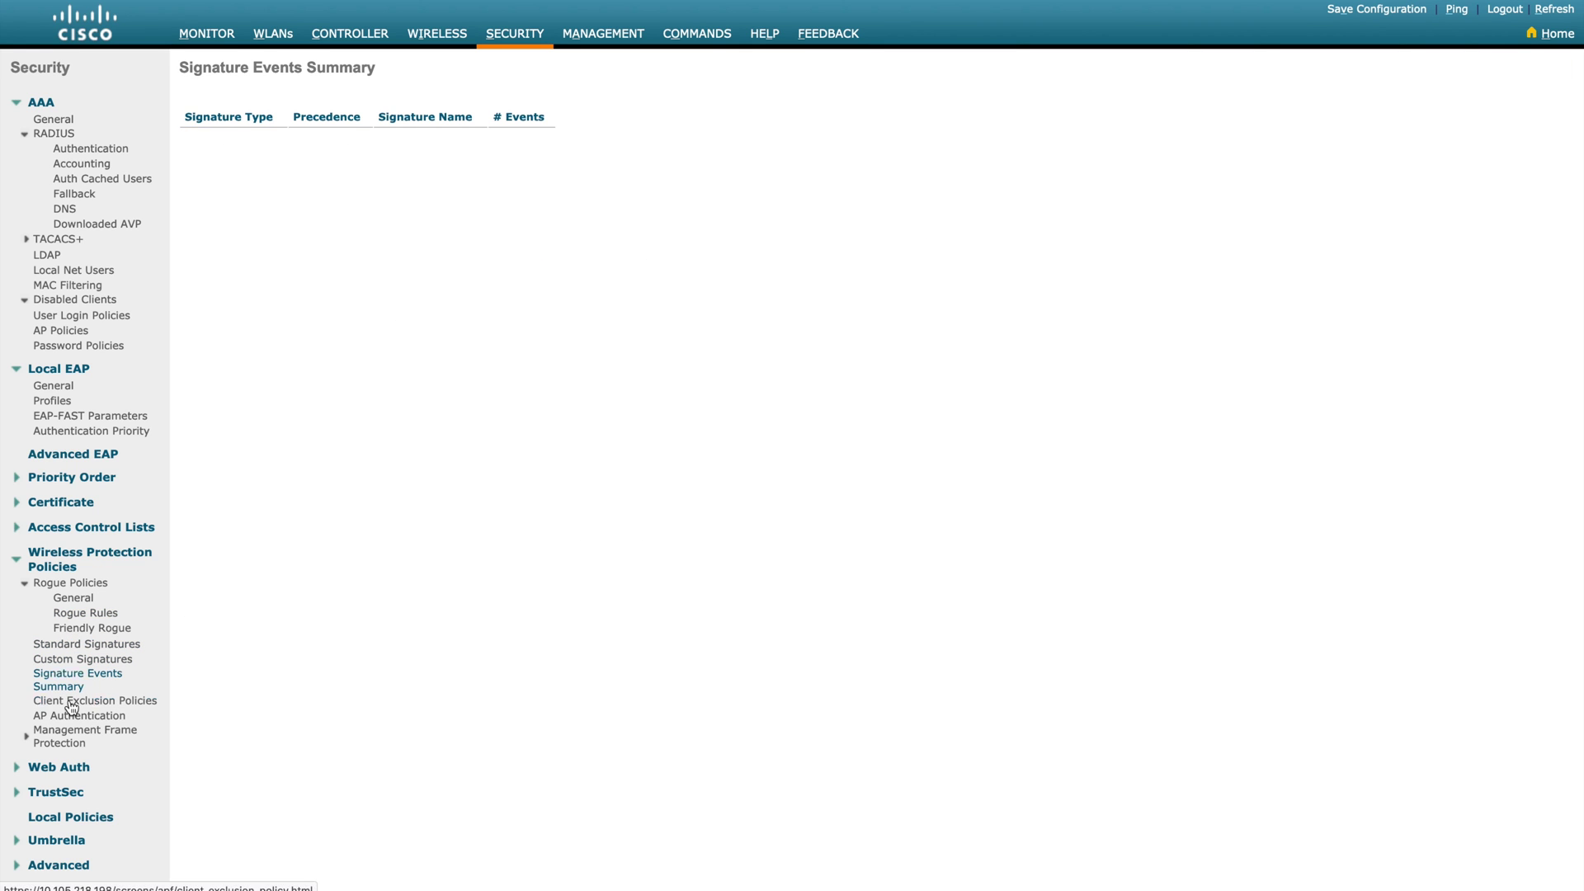
click(77, 717)
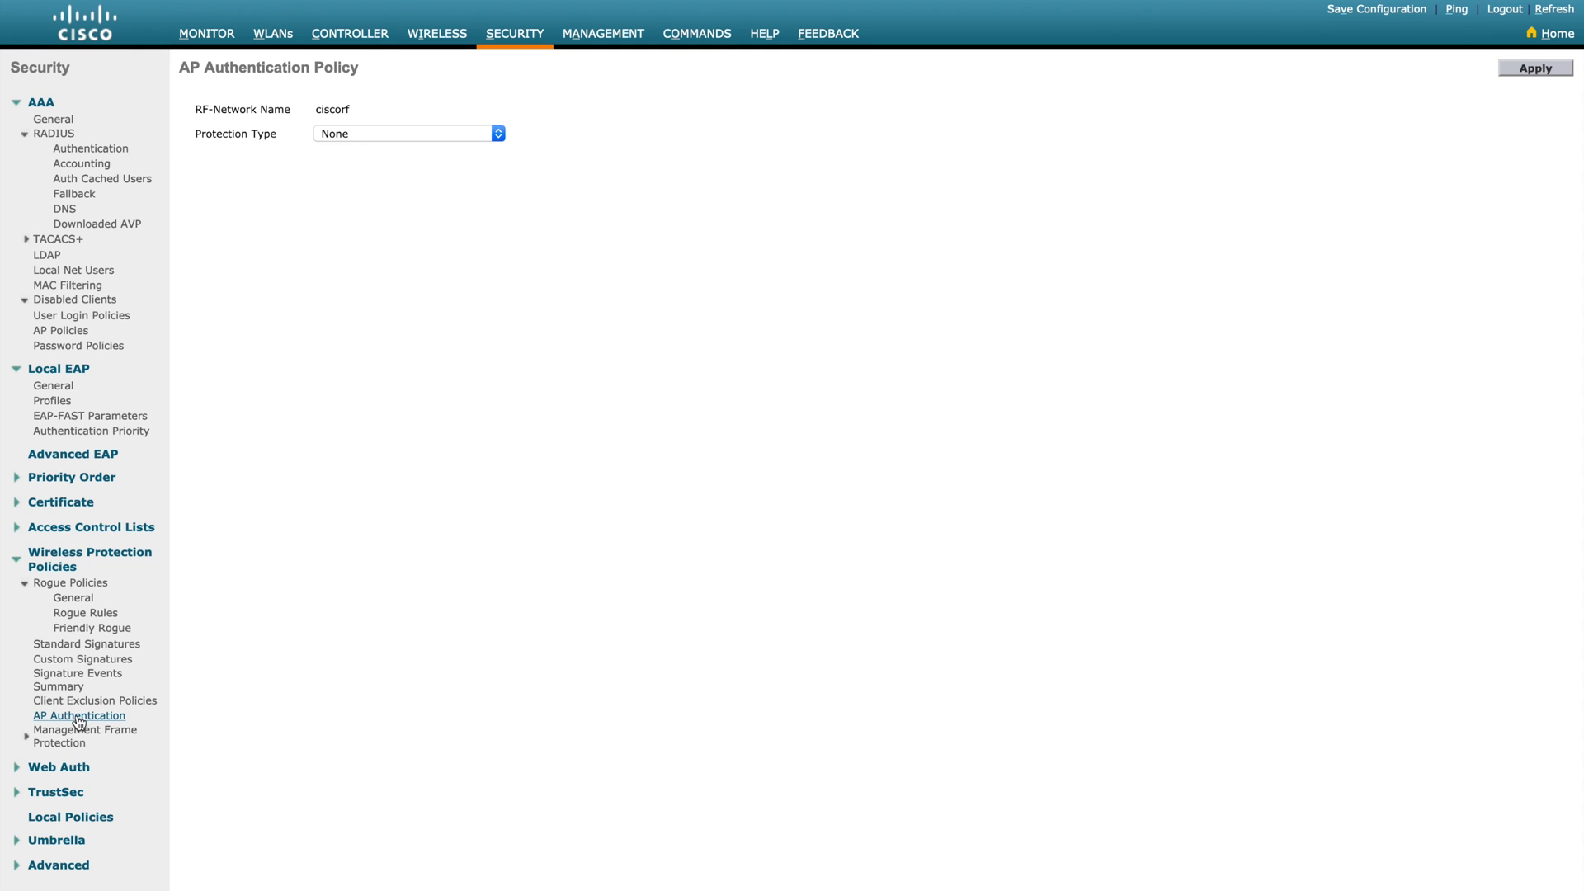
click(83, 731)
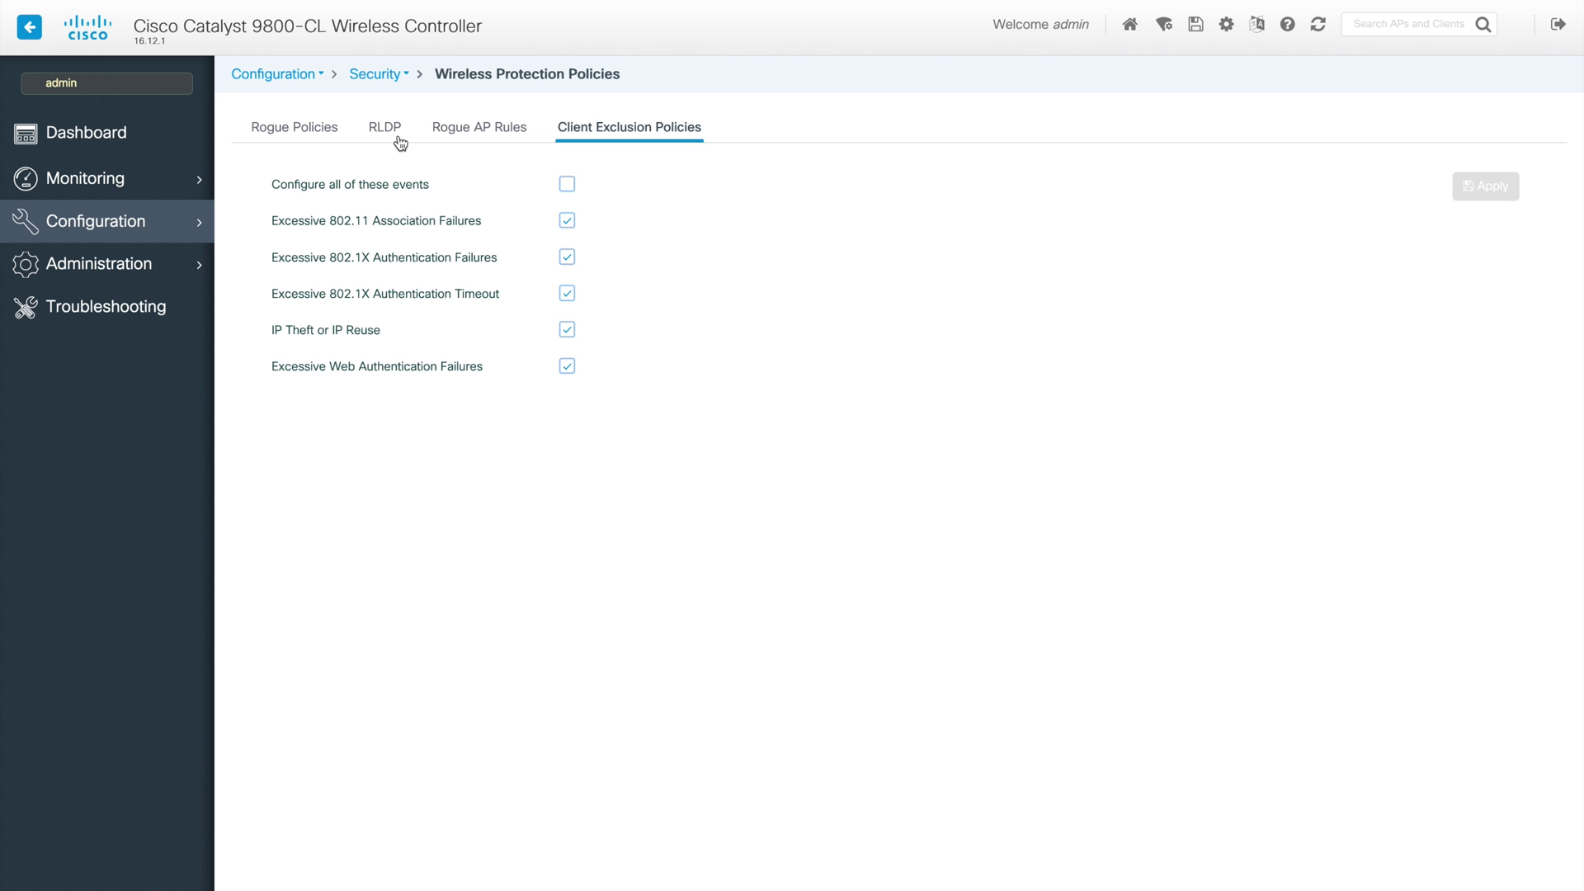
Step: Back on the Catalyst 9800, revisit the Rogue Policies and RLDP settings for comparison
click(281, 138)
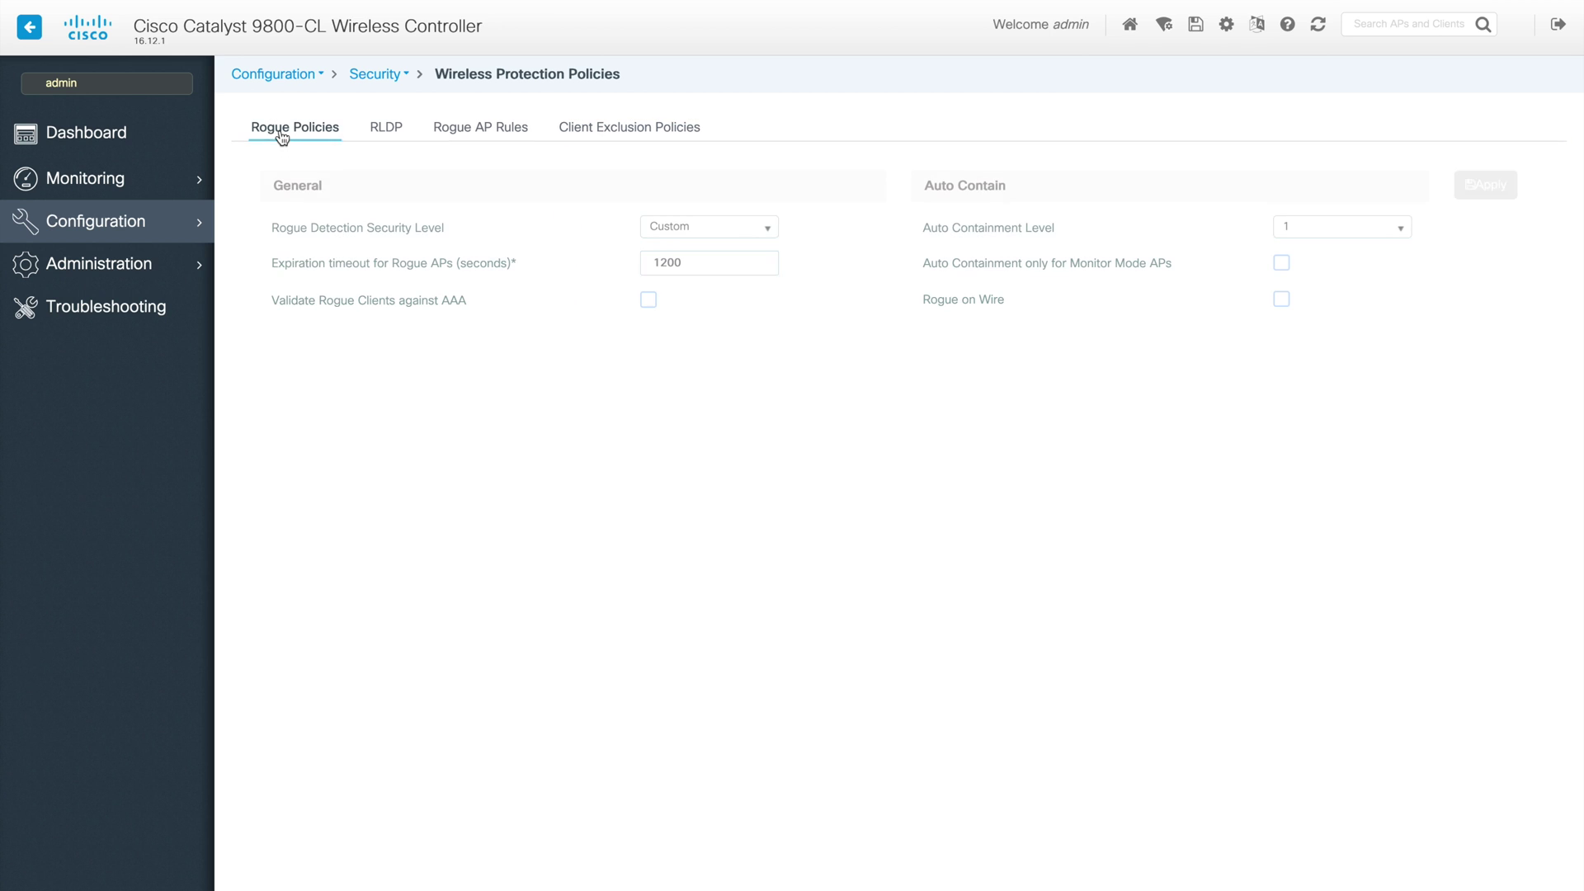
click(387, 130)
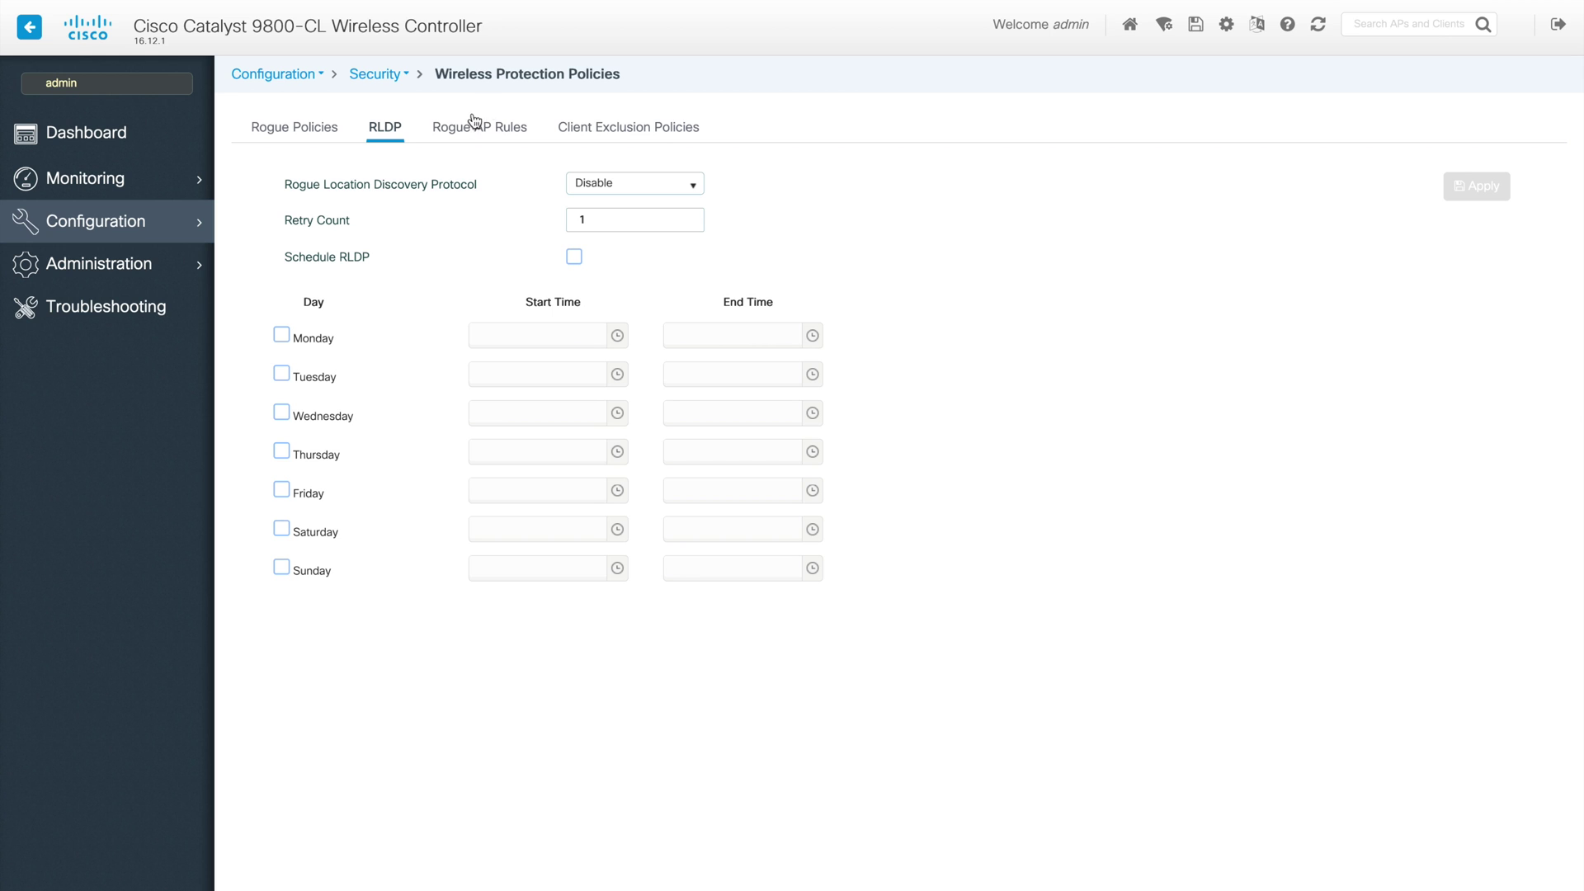
Step: View the Security Web Auth page, its form for a new parameter map without applying, and its Certificate settings
click(406, 74)
click(374, 305)
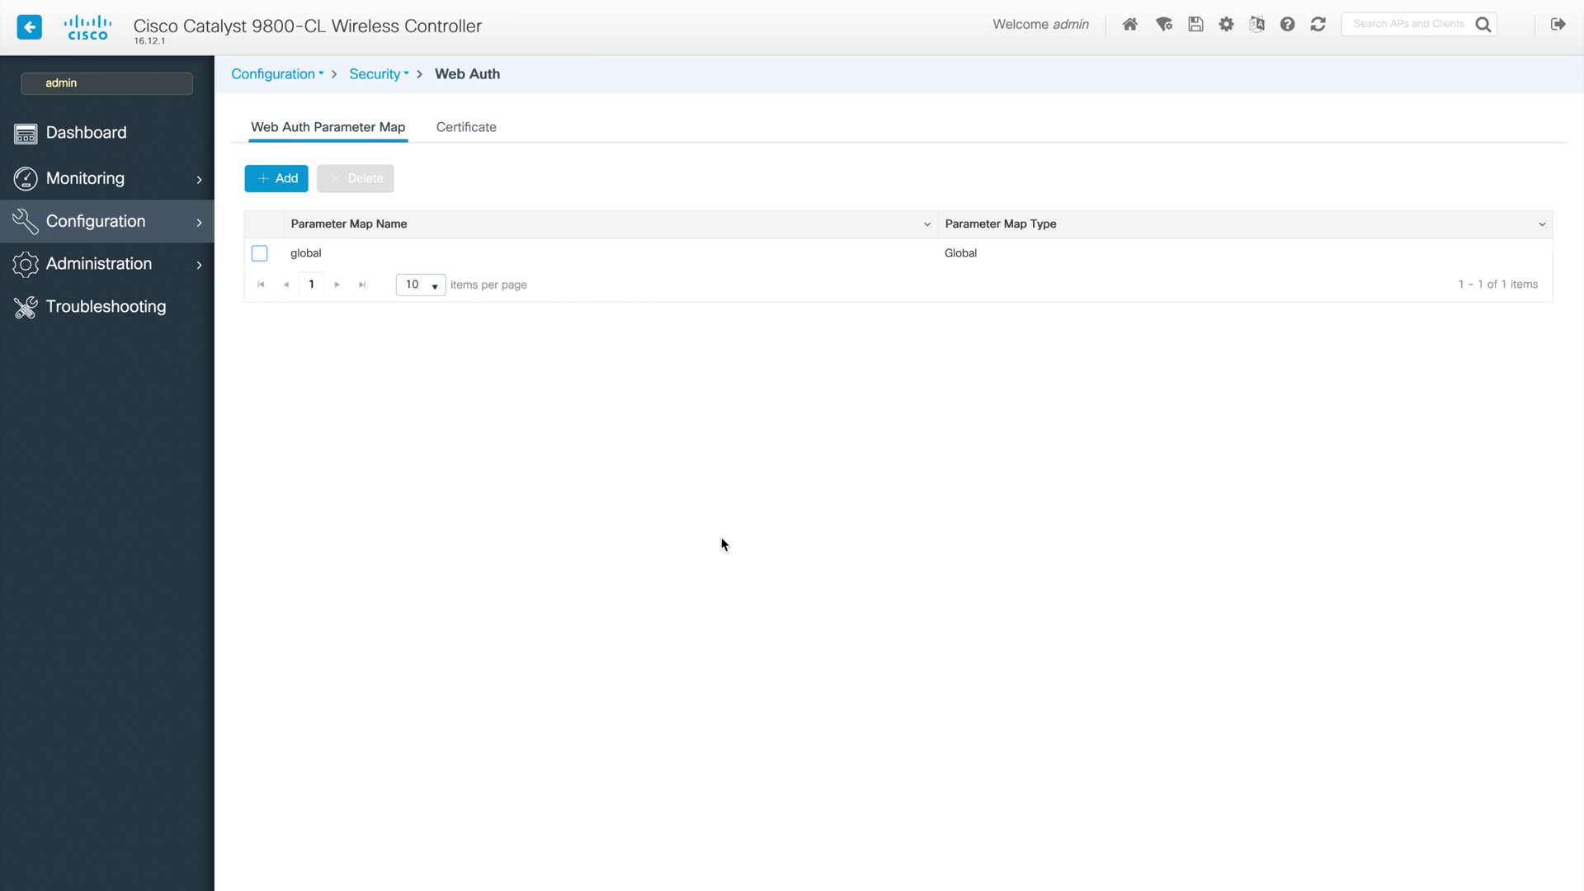
click(287, 190)
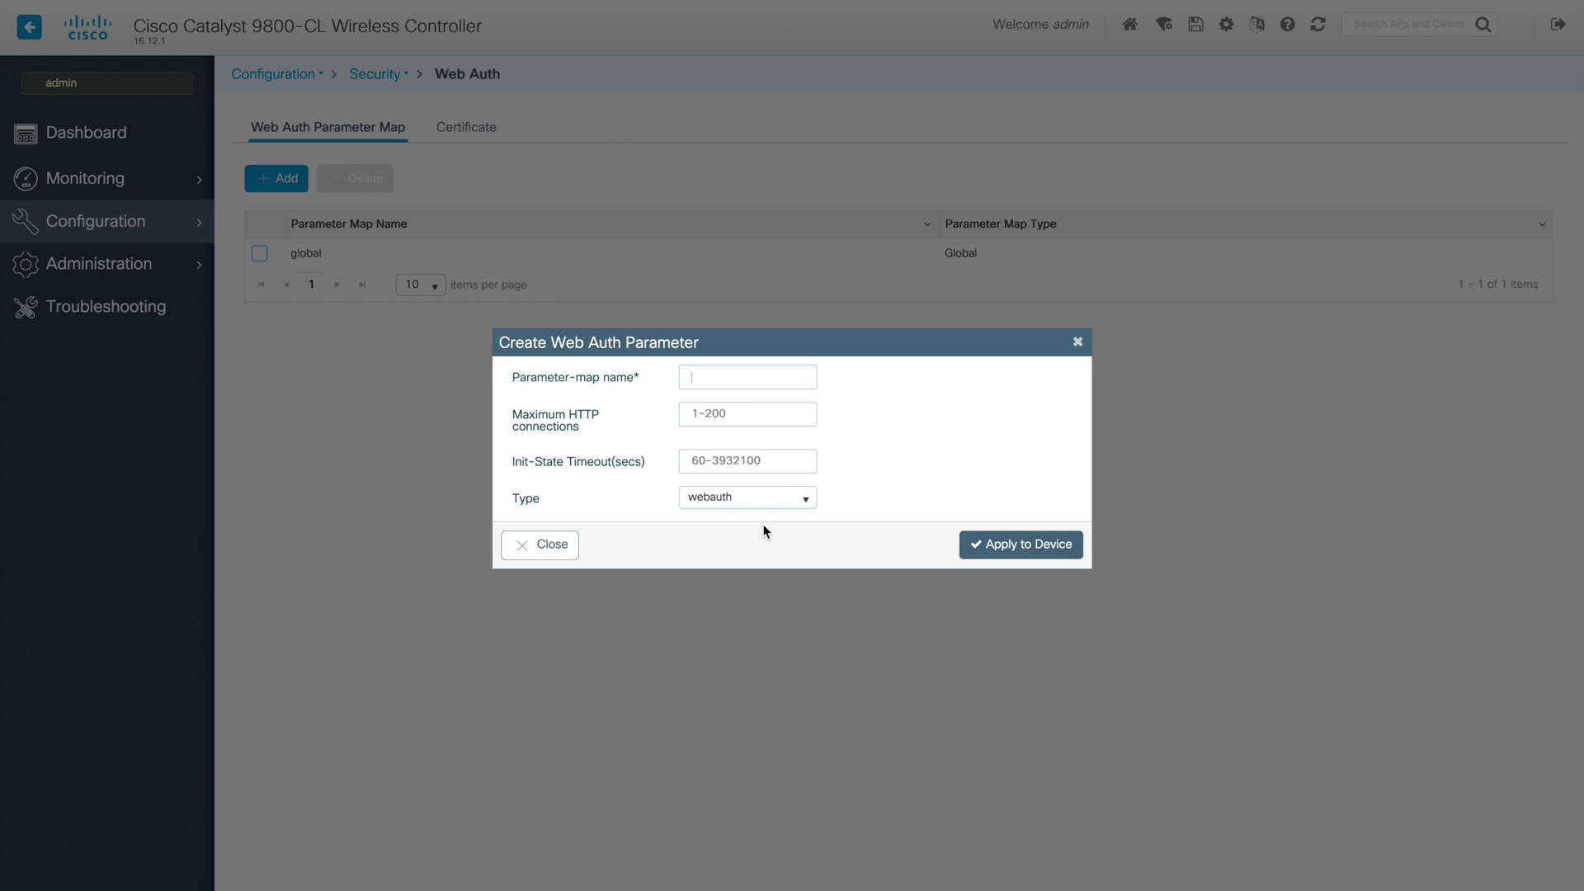
click(520, 545)
click(463, 128)
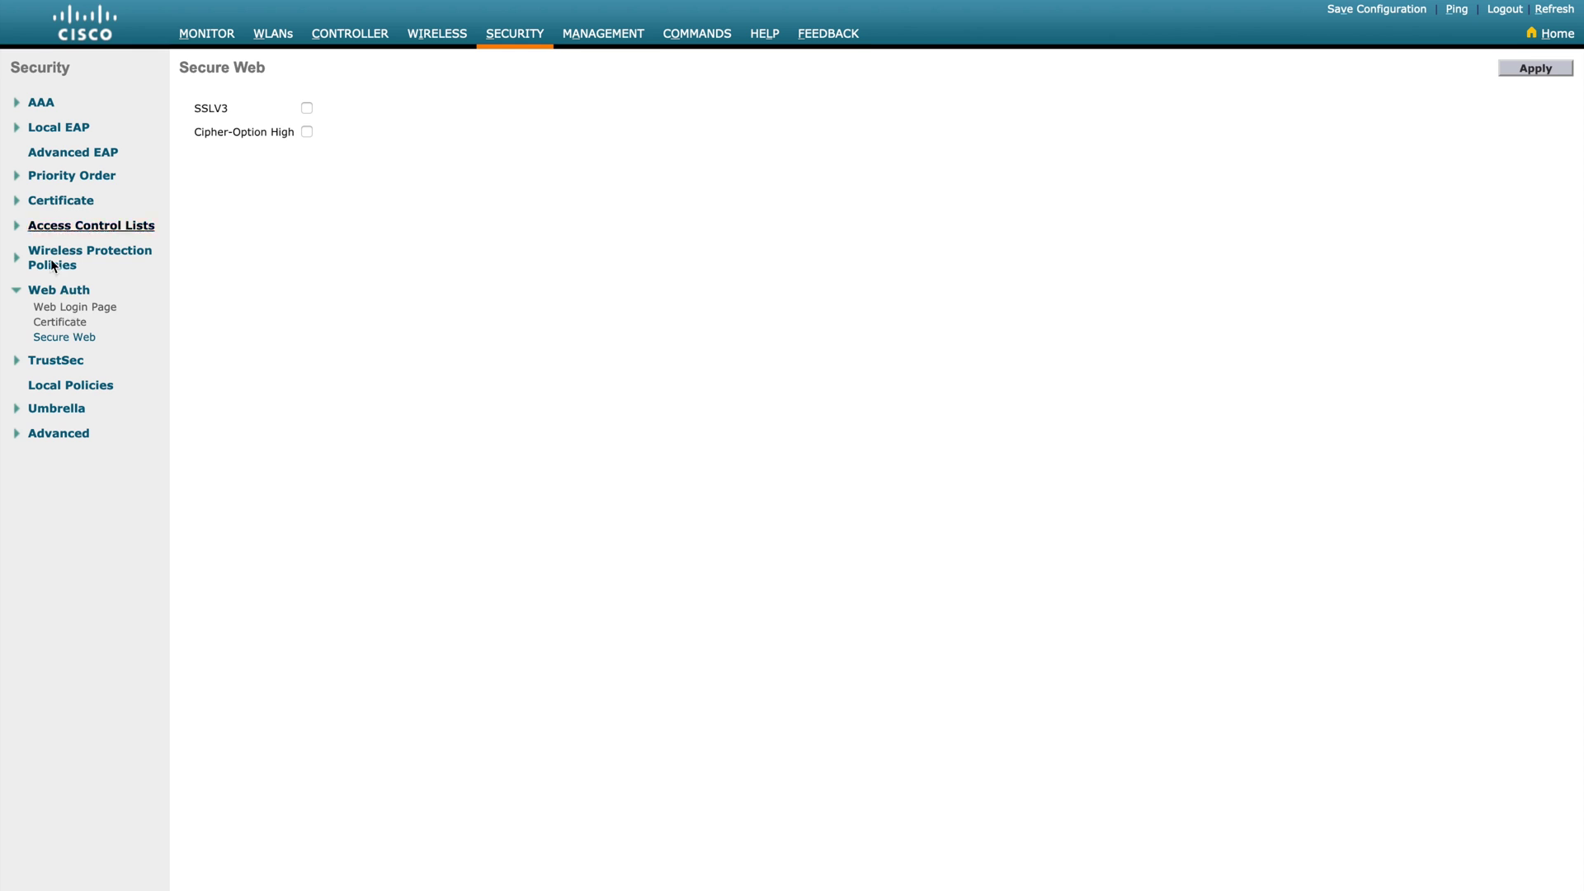
Step: On the other Cisco controller, view the Web Auth pages Web Login Page, Certificate and Secure Web
click(79, 311)
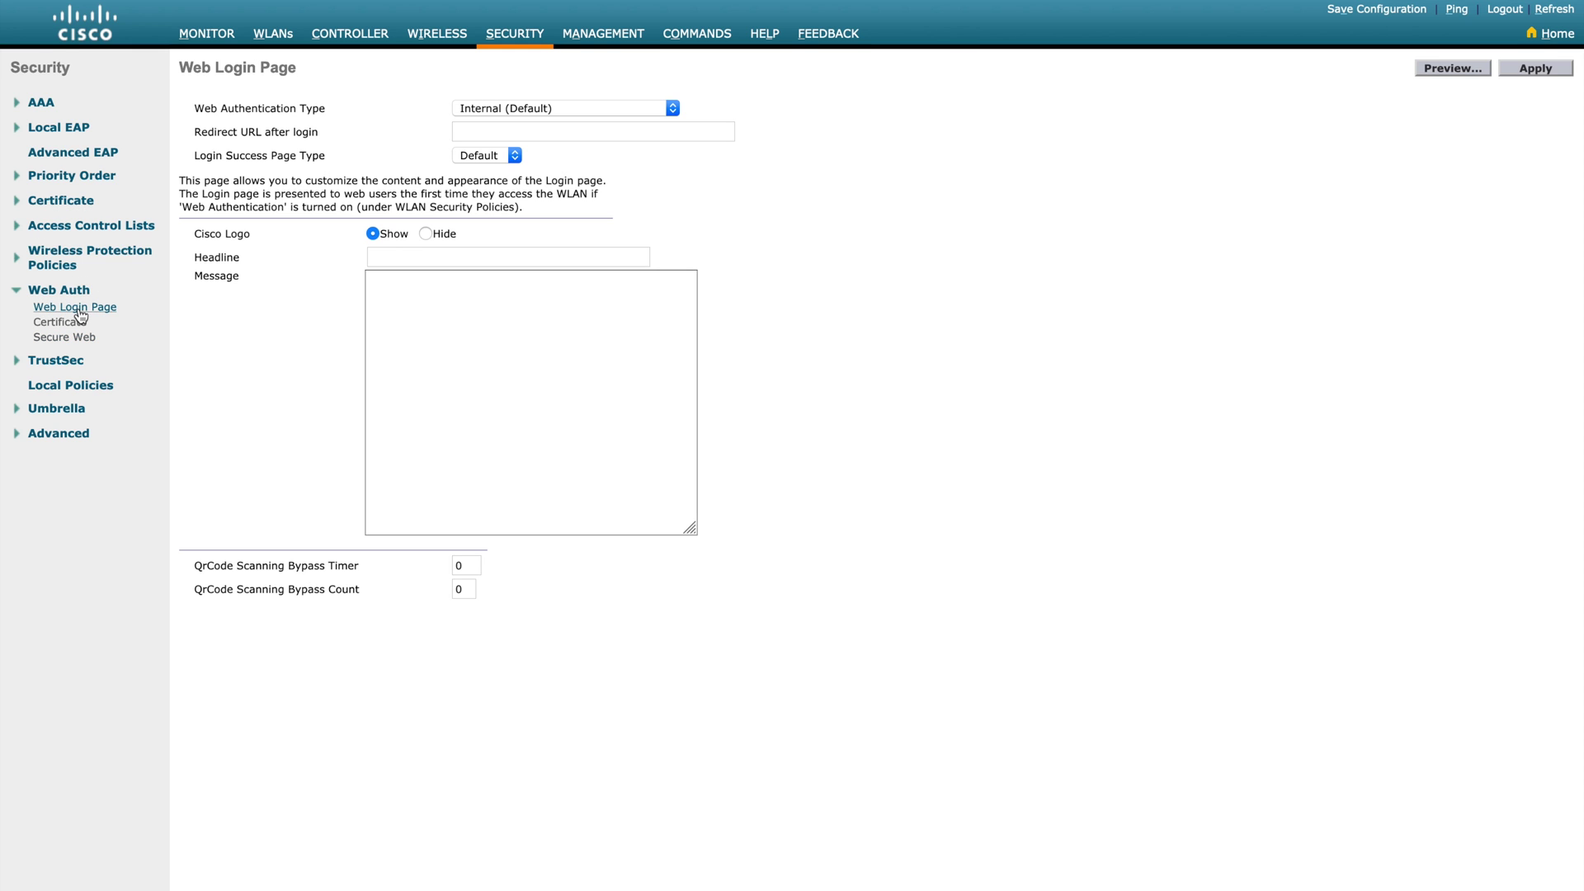
click(70, 322)
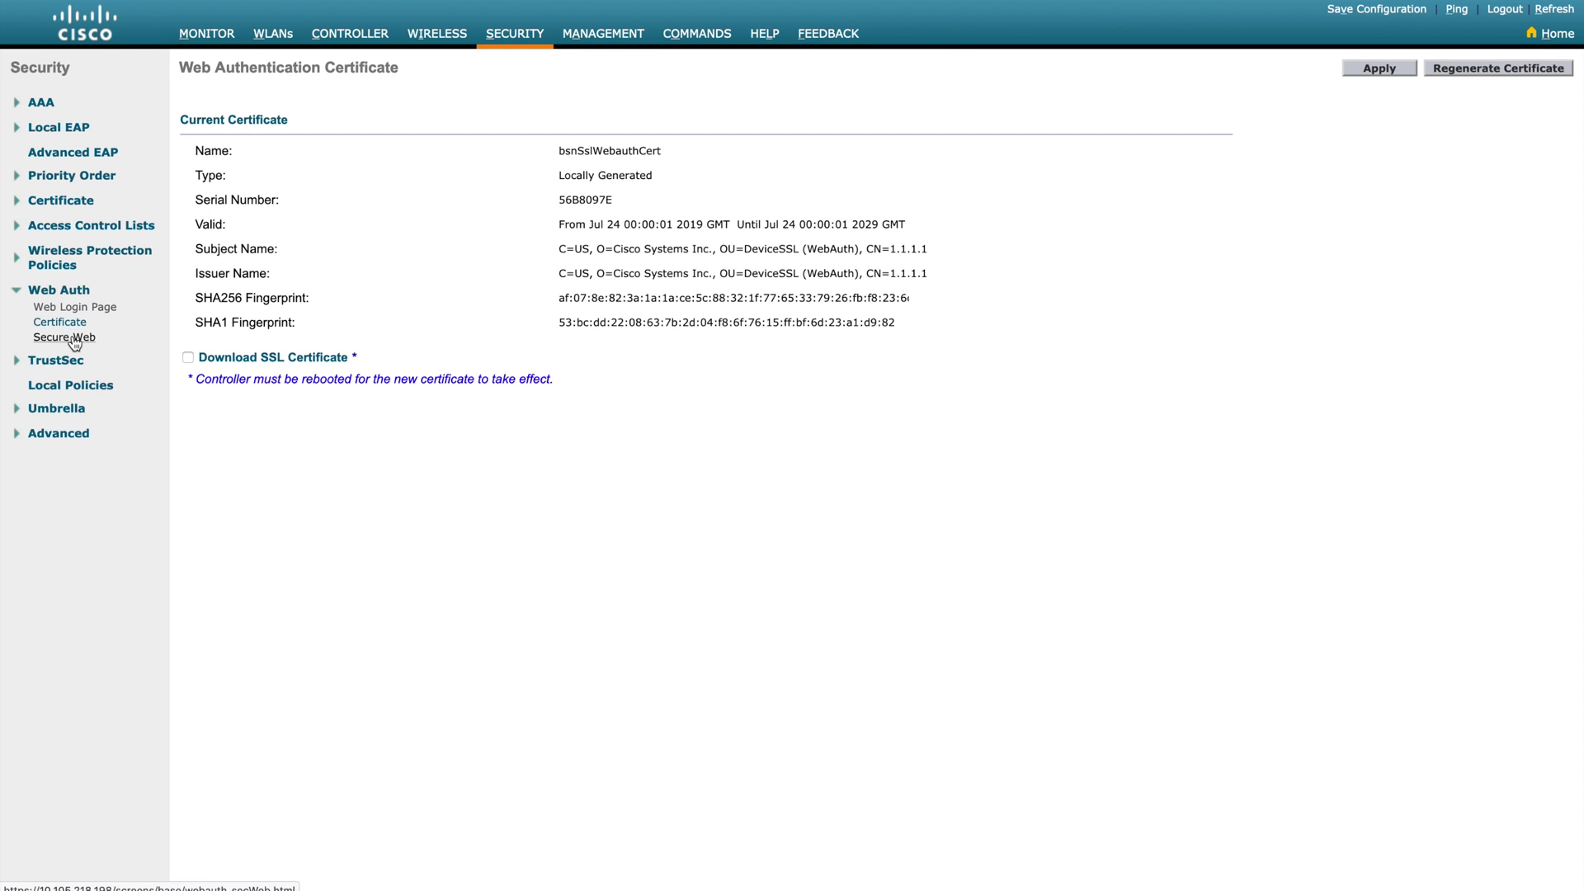
click(73, 338)
click(75, 307)
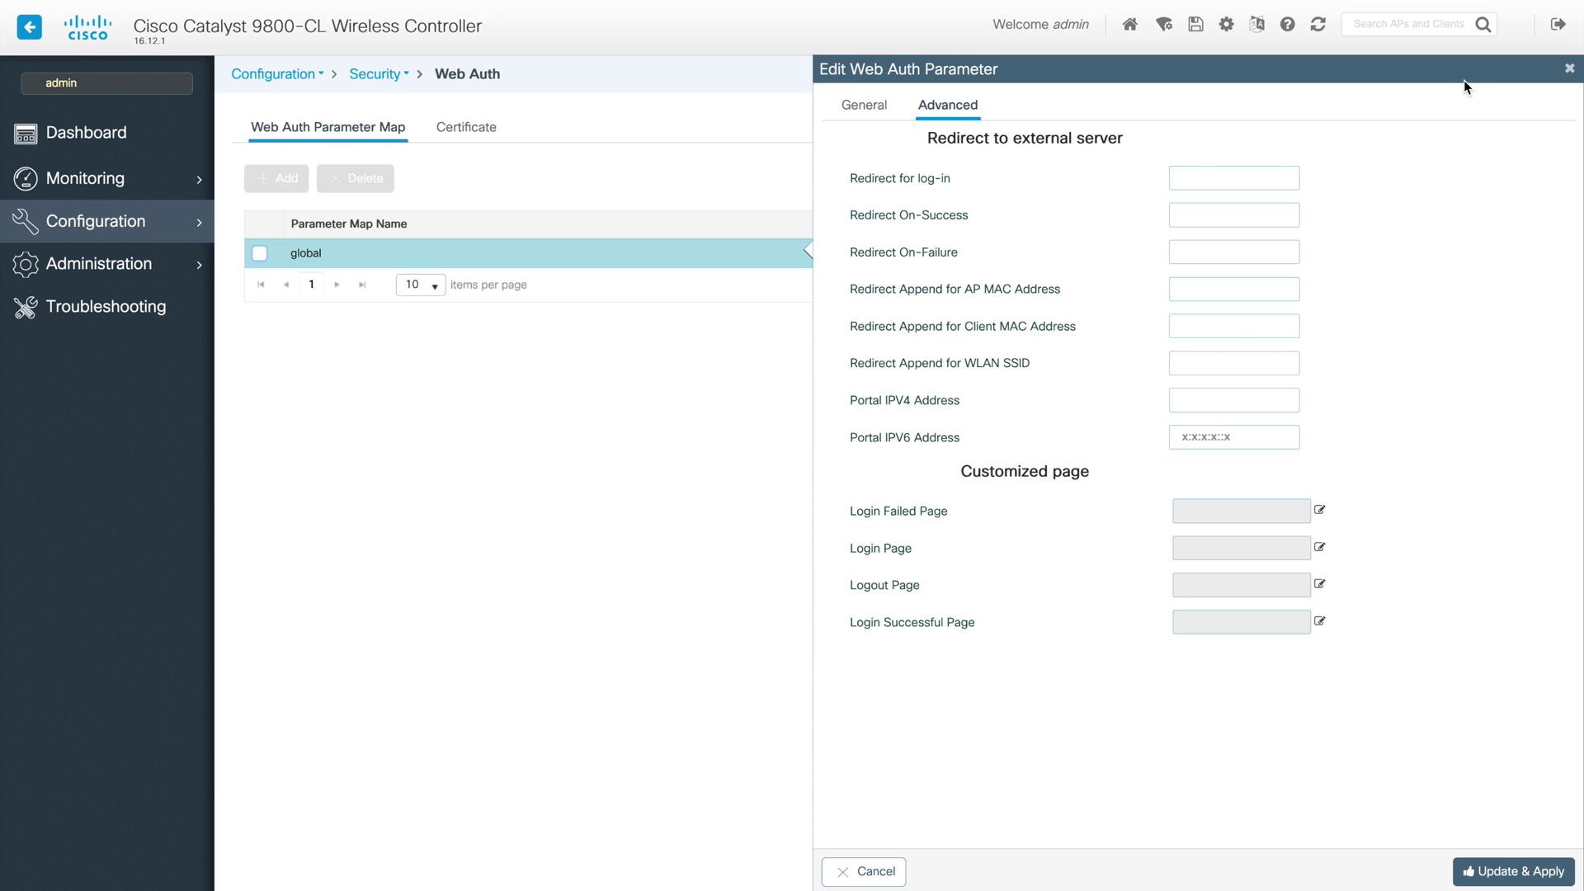
Step: Back on the Catalyst 9800, close the global parameter map's settings and check the Type choices for a new Web Auth parameter map
click(1570, 68)
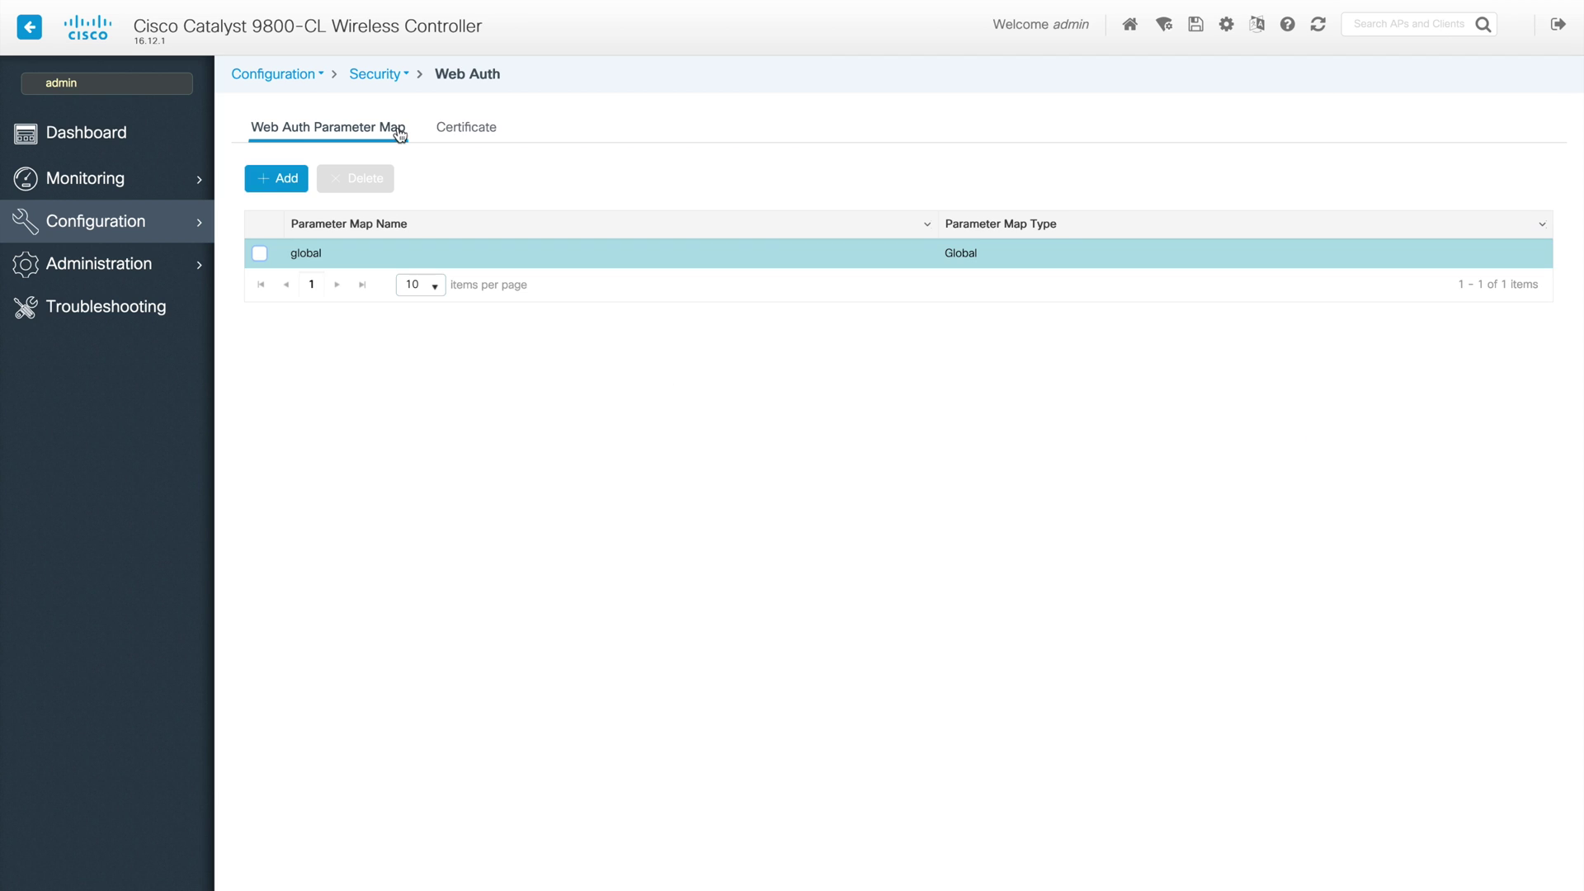
click(255, 183)
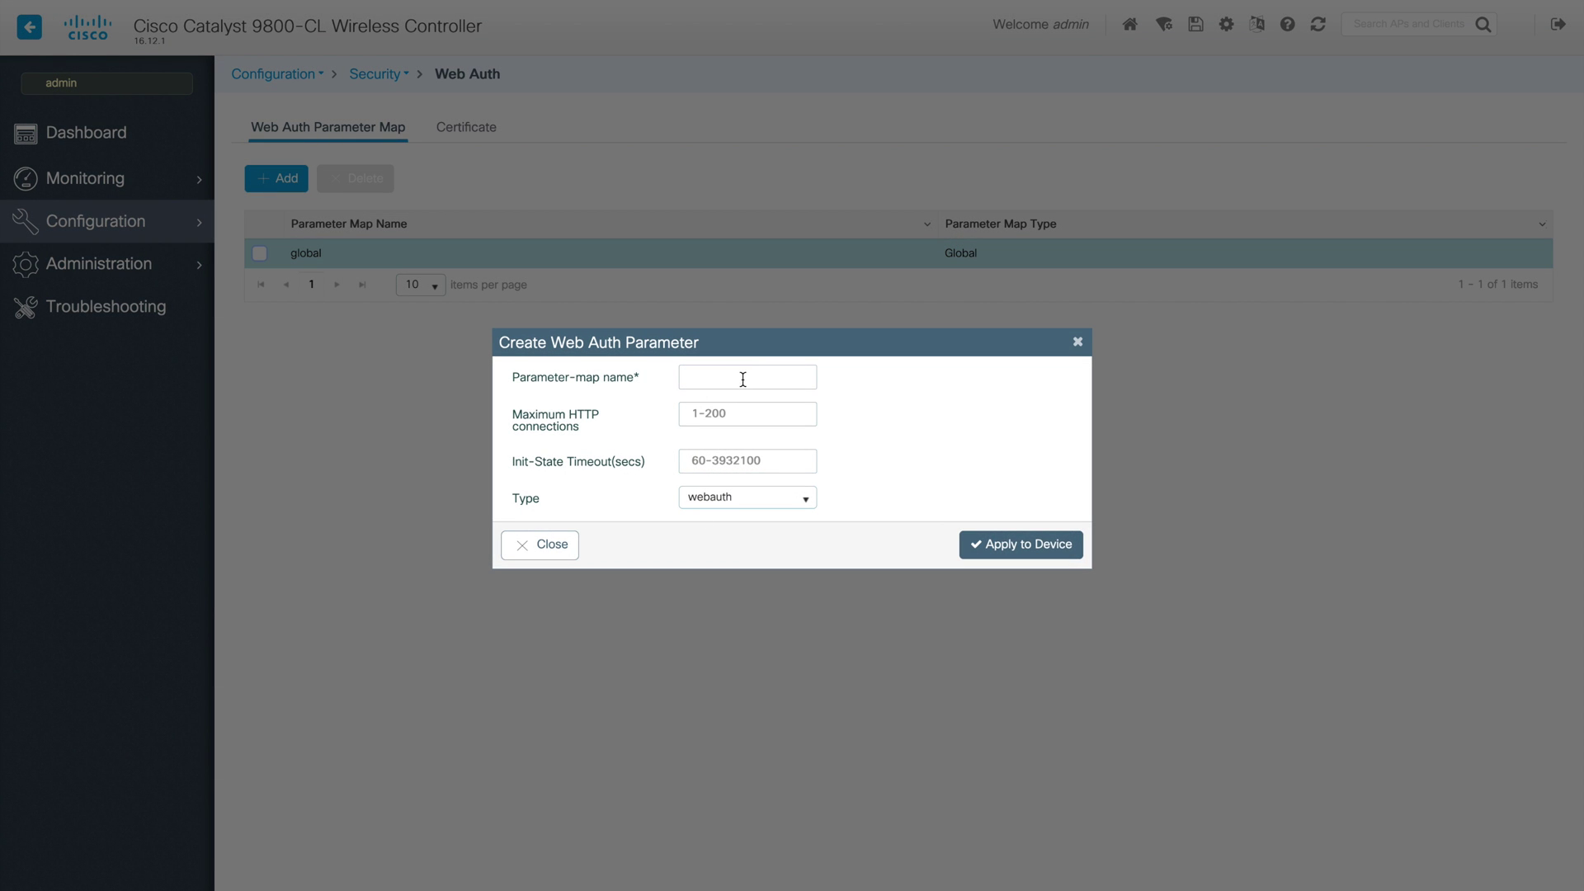
click(799, 505)
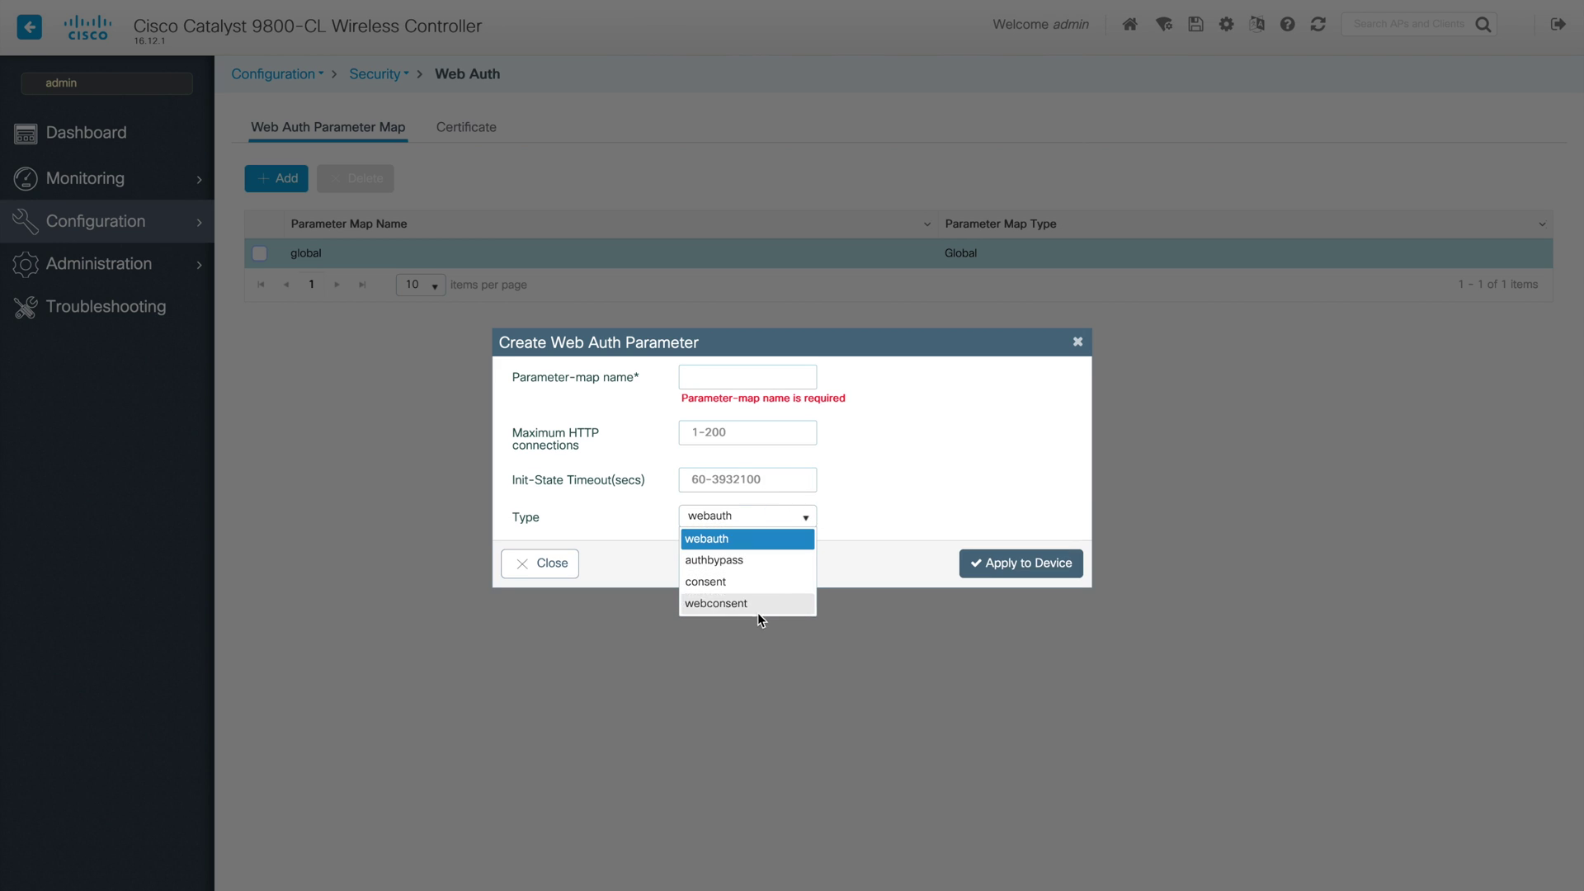
Step: Close the new Web Auth parameter form, then review the global parameter map's General settings, Type choices and Advanced settings without applying
click(898, 465)
click(545, 563)
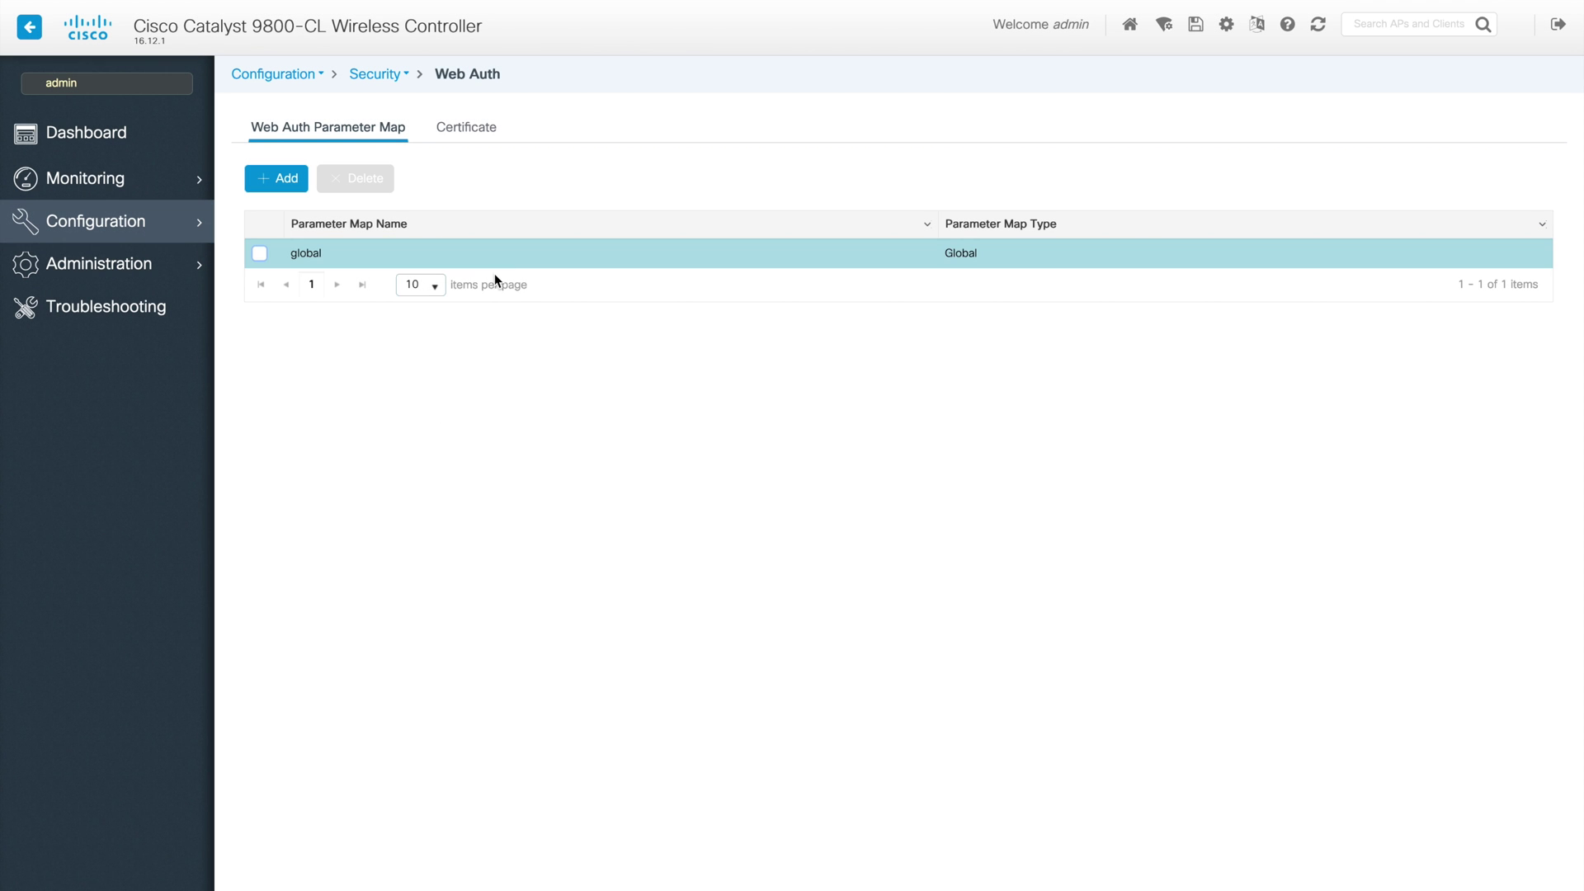
click(358, 259)
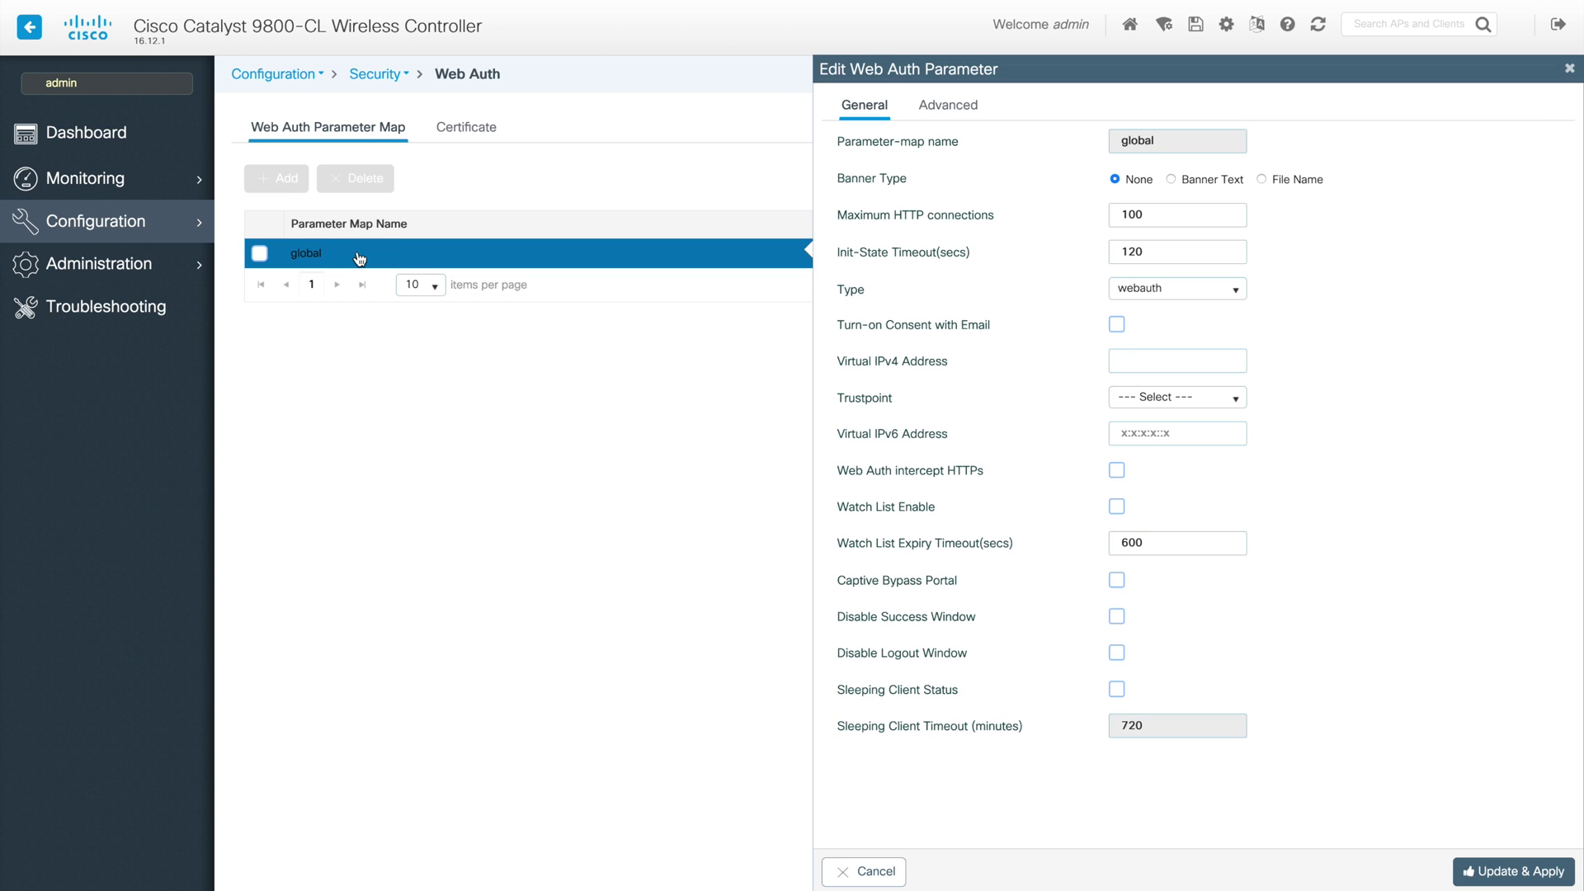
click(1237, 291)
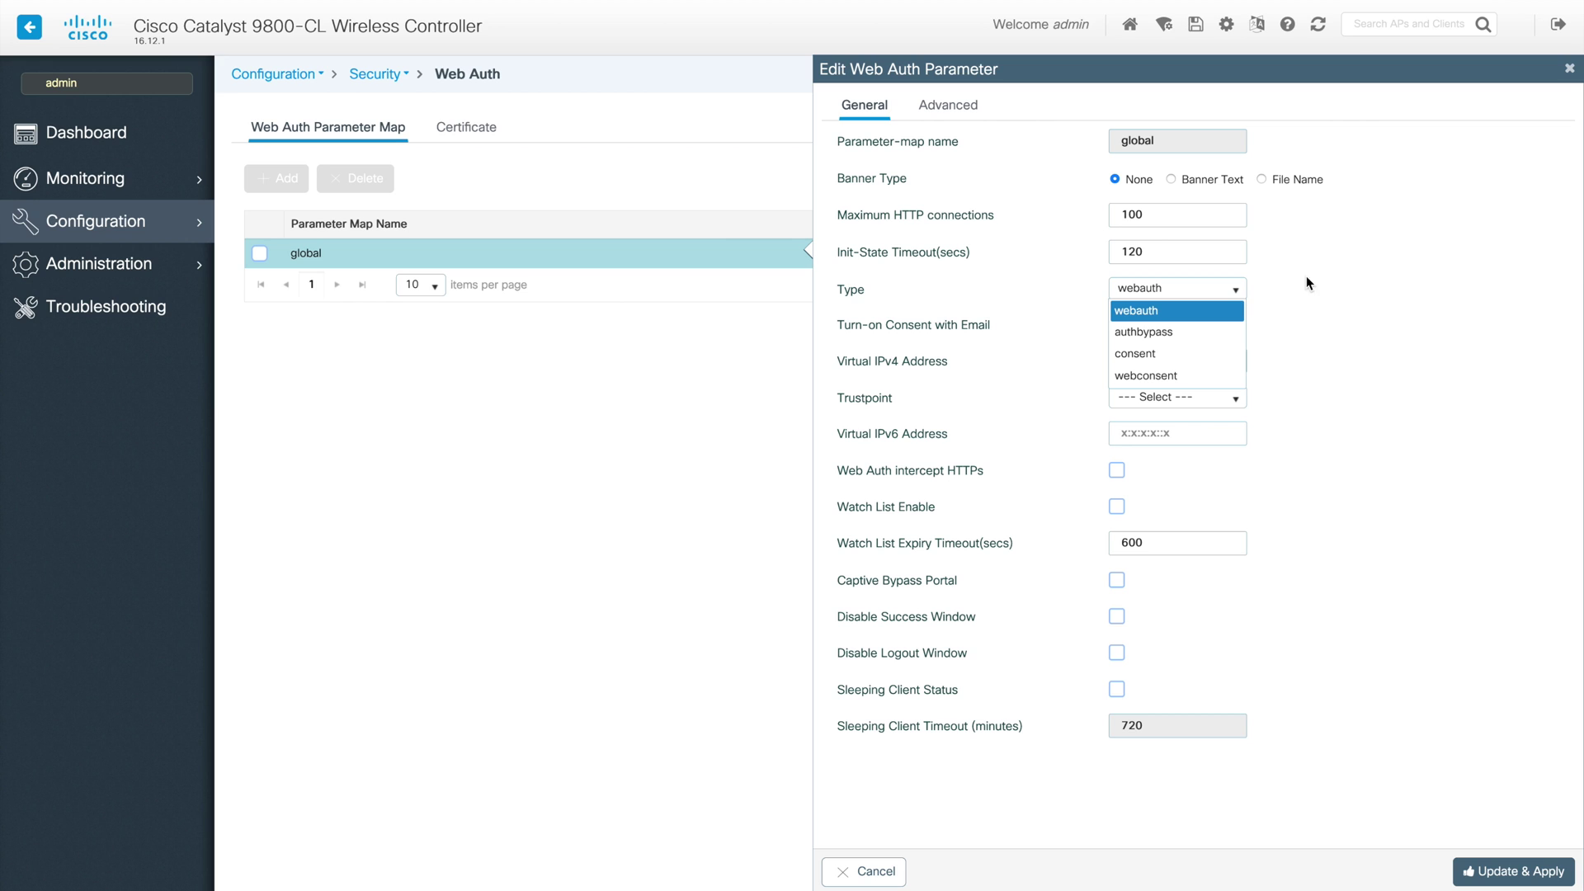
click(1379, 274)
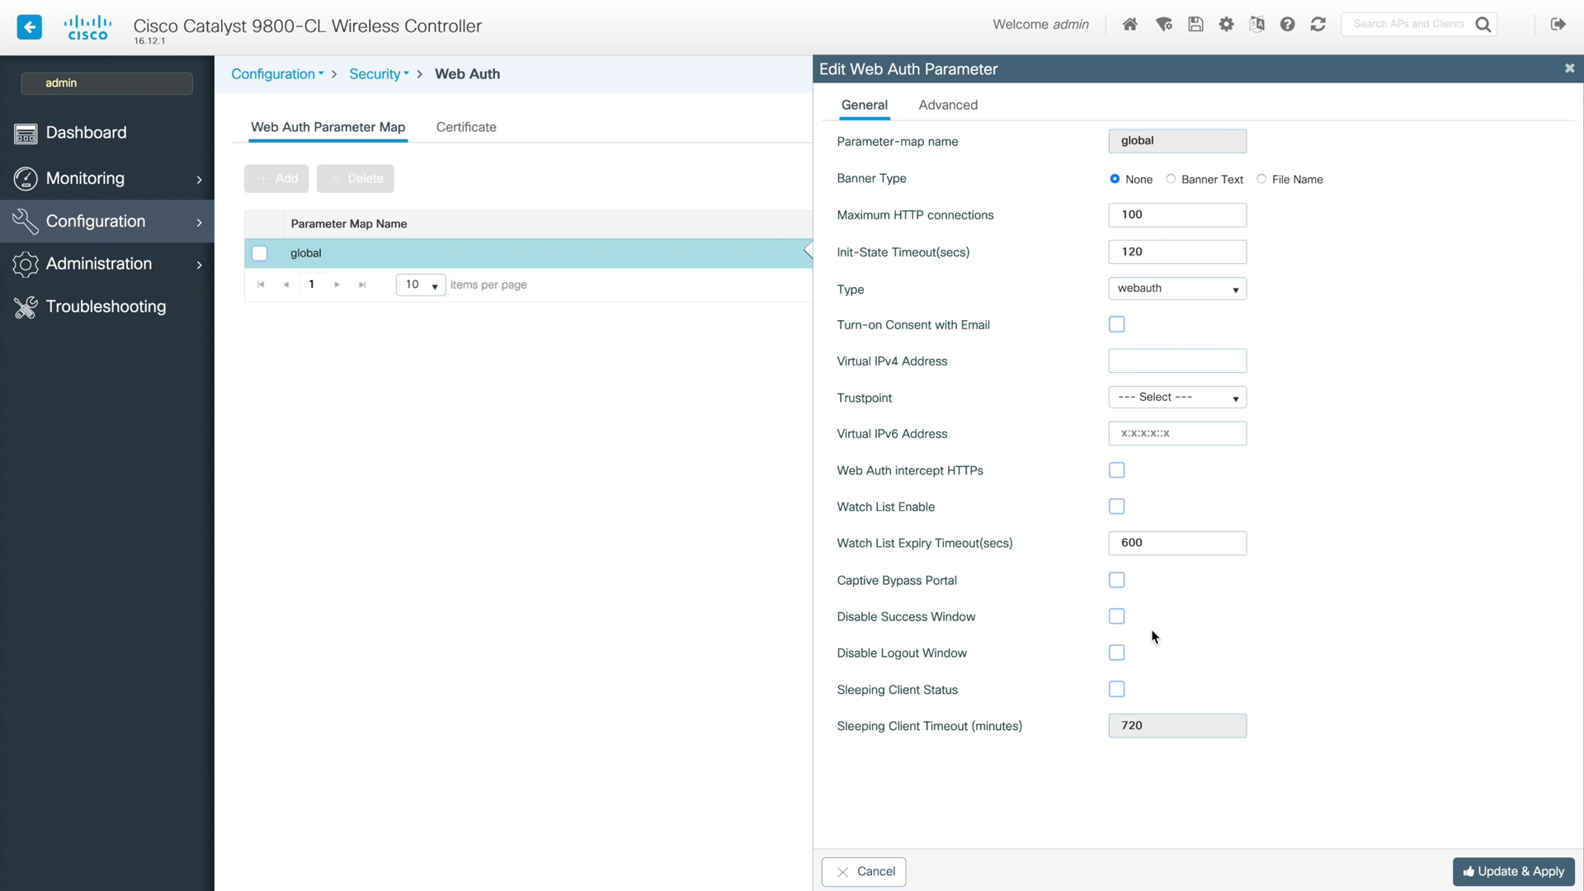
click(951, 106)
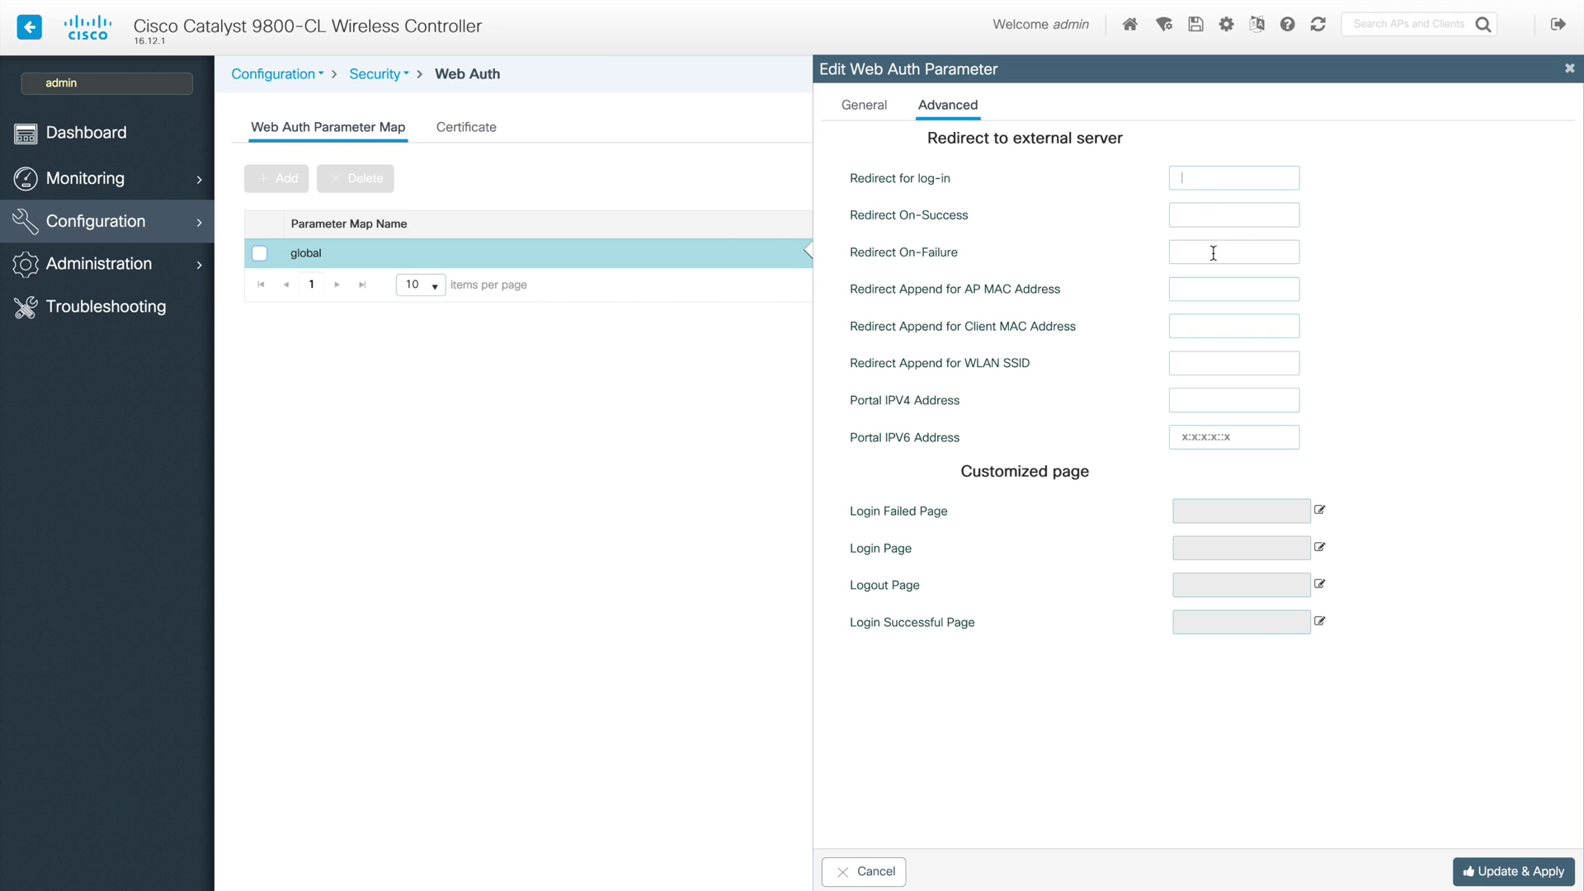
click(858, 871)
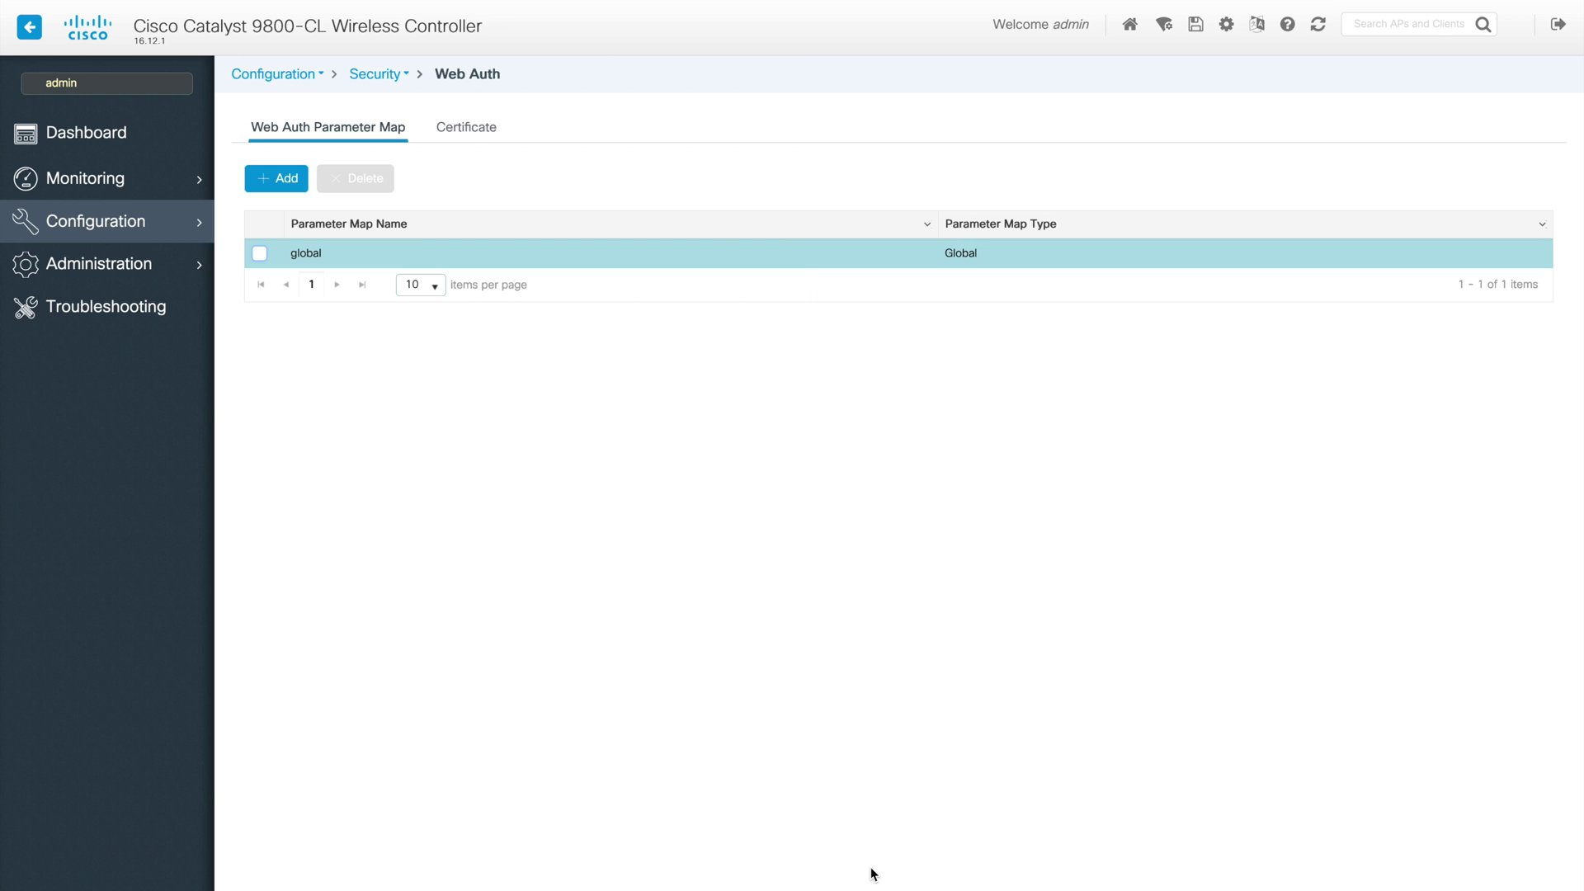
Step: View the Security Local Policy page, including its service templates and policy maps
click(408, 76)
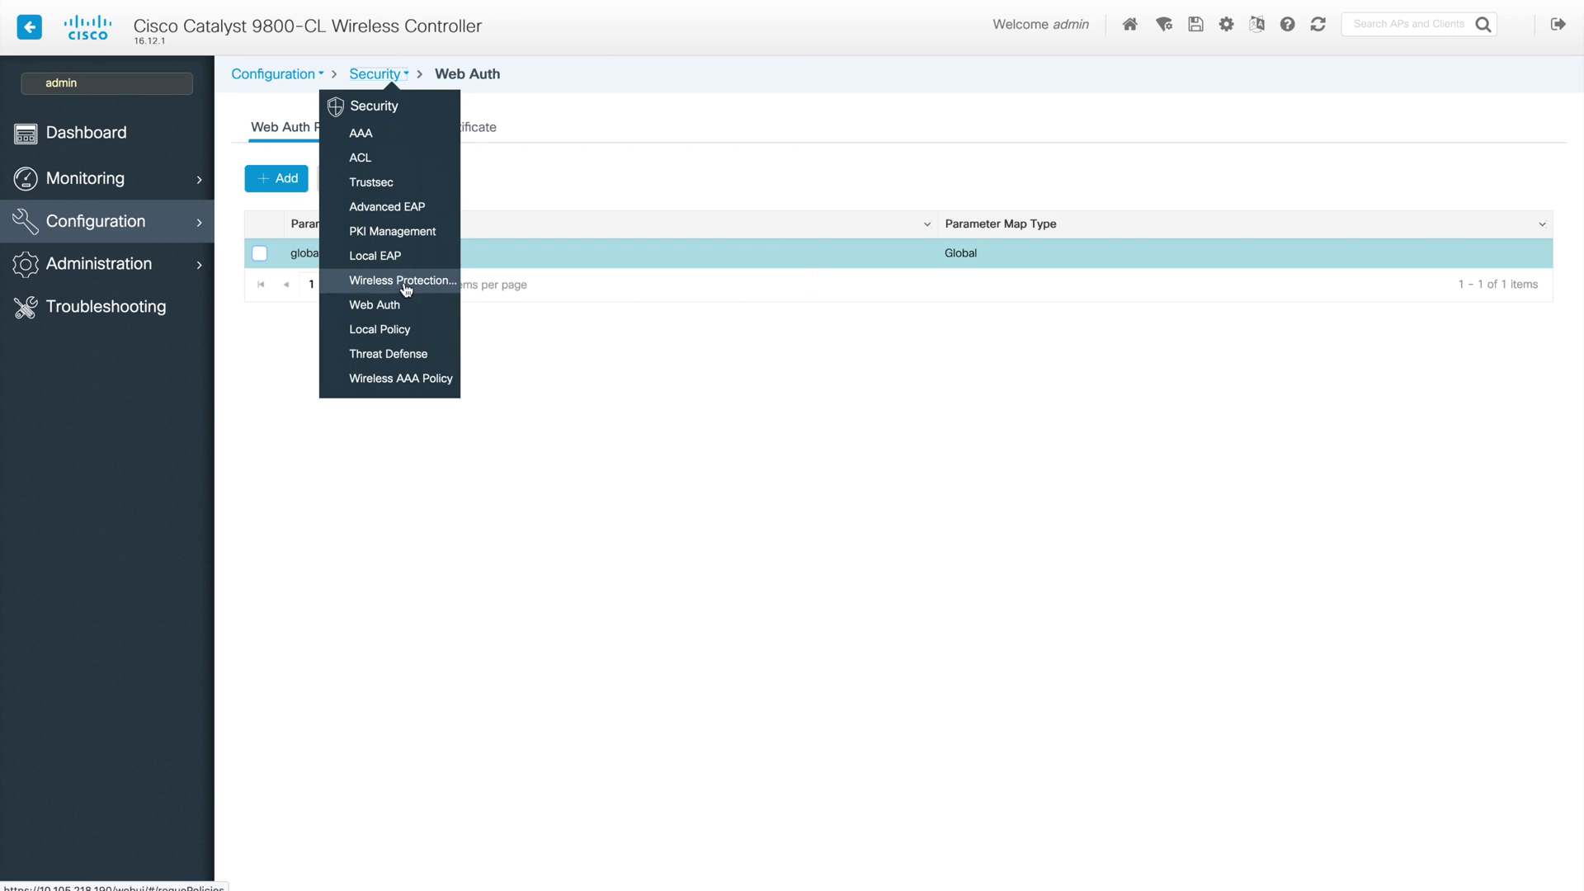
click(390, 332)
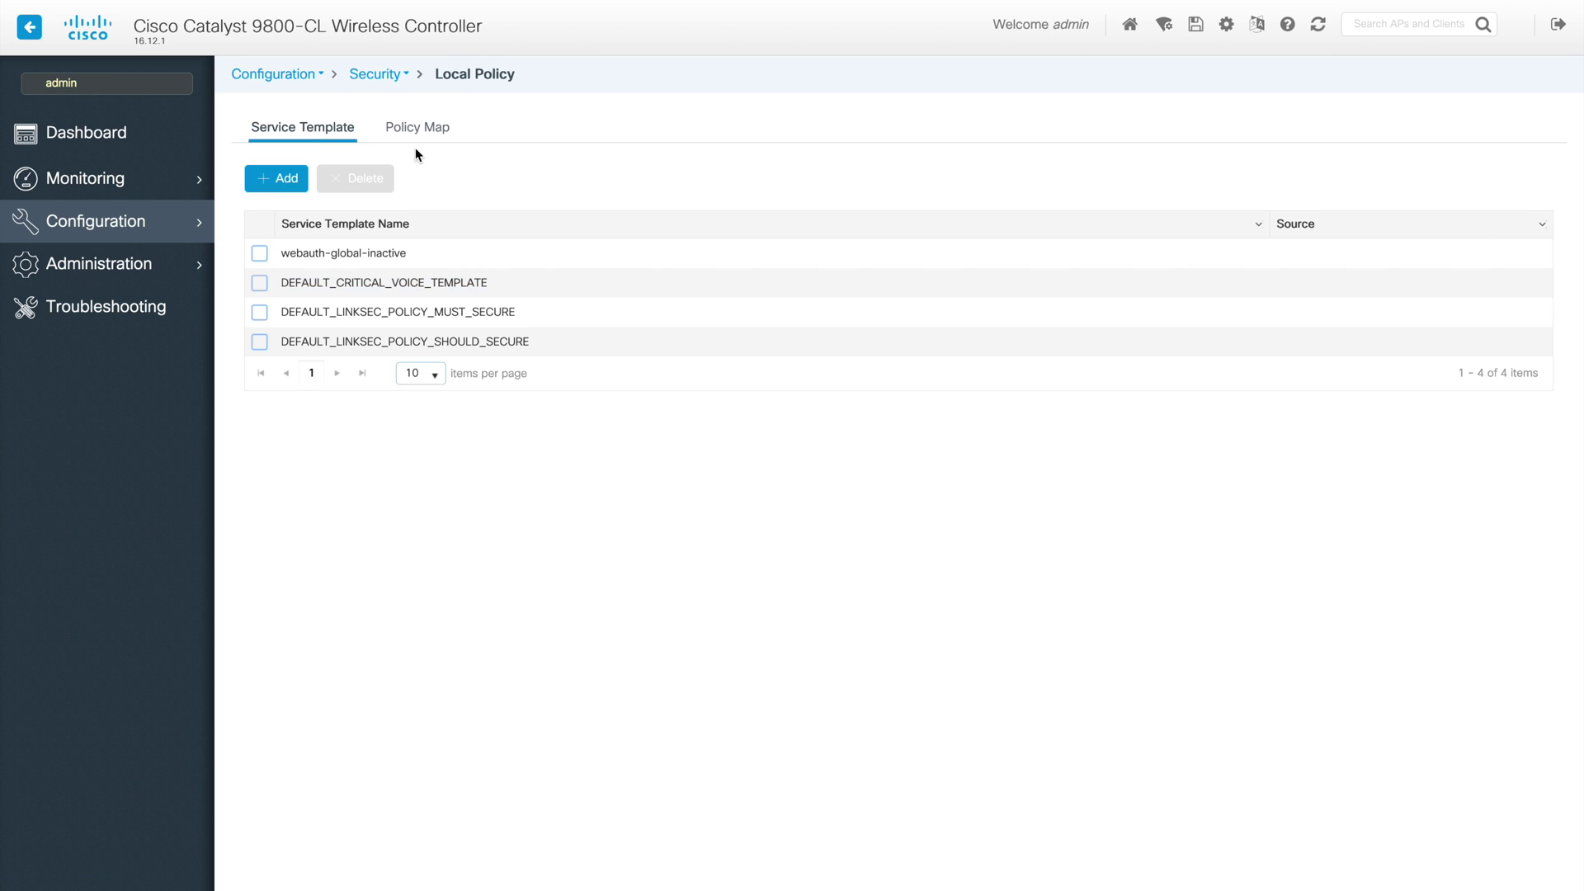
click(435, 132)
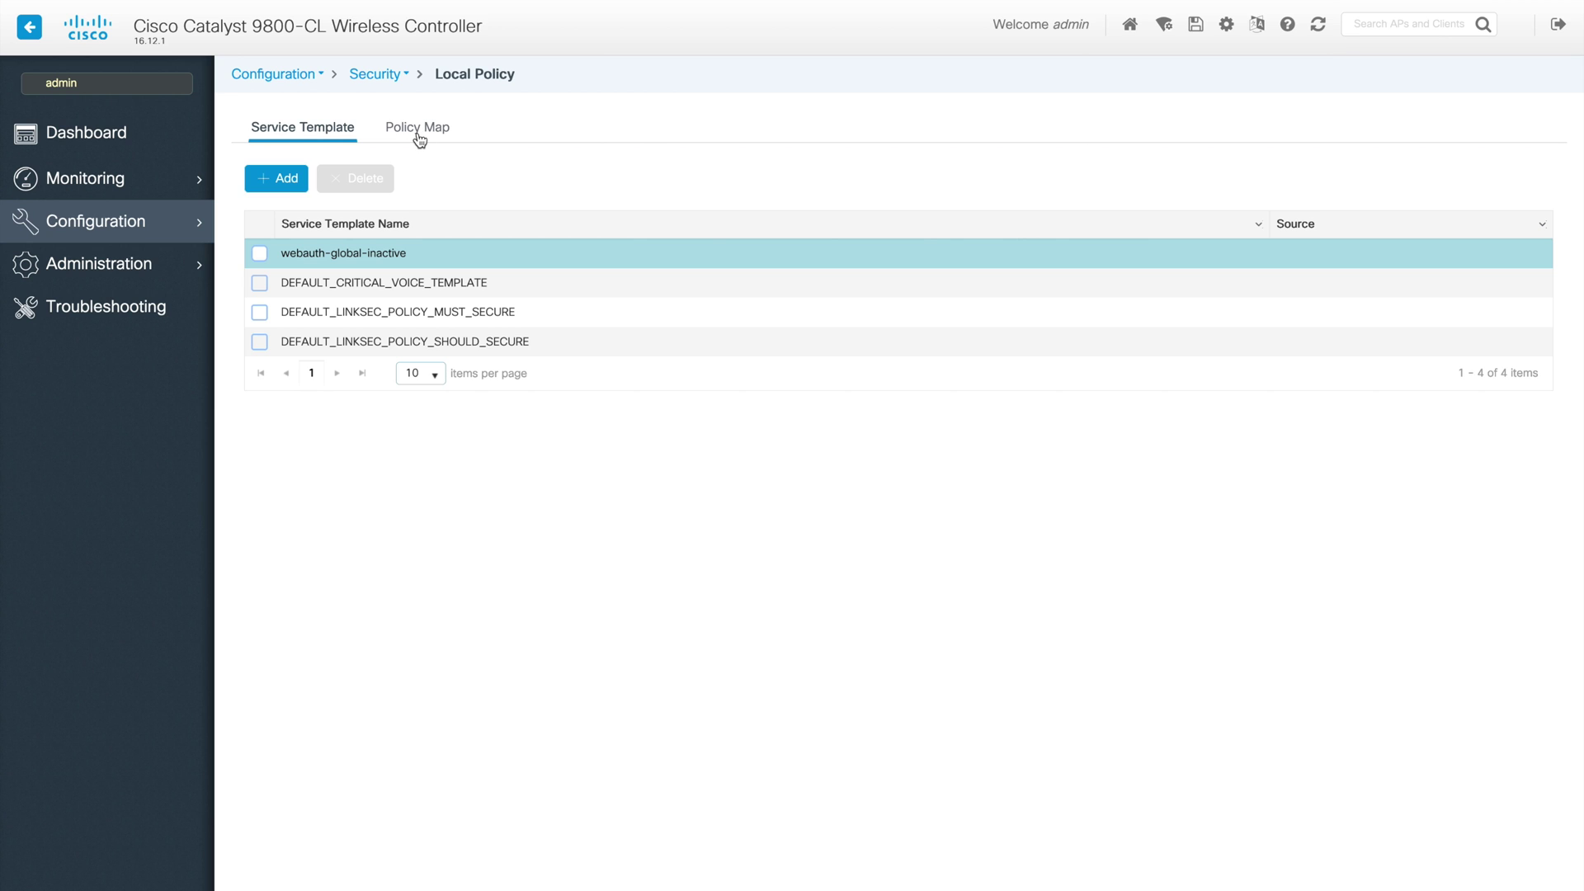
click(424, 138)
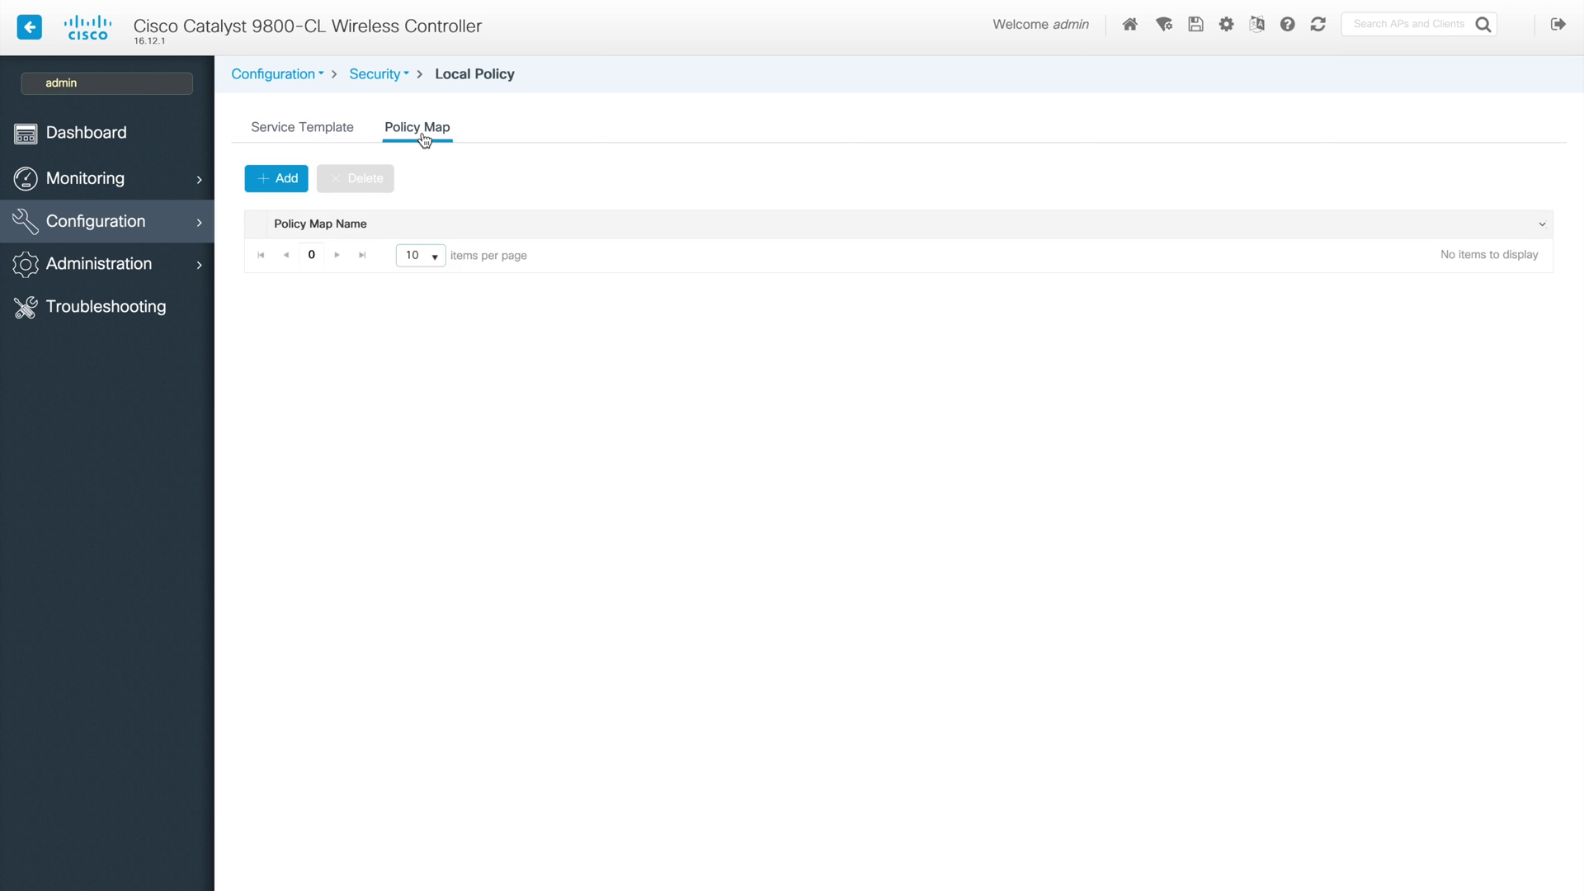
Step: Open the Security Threat Defense page
click(409, 76)
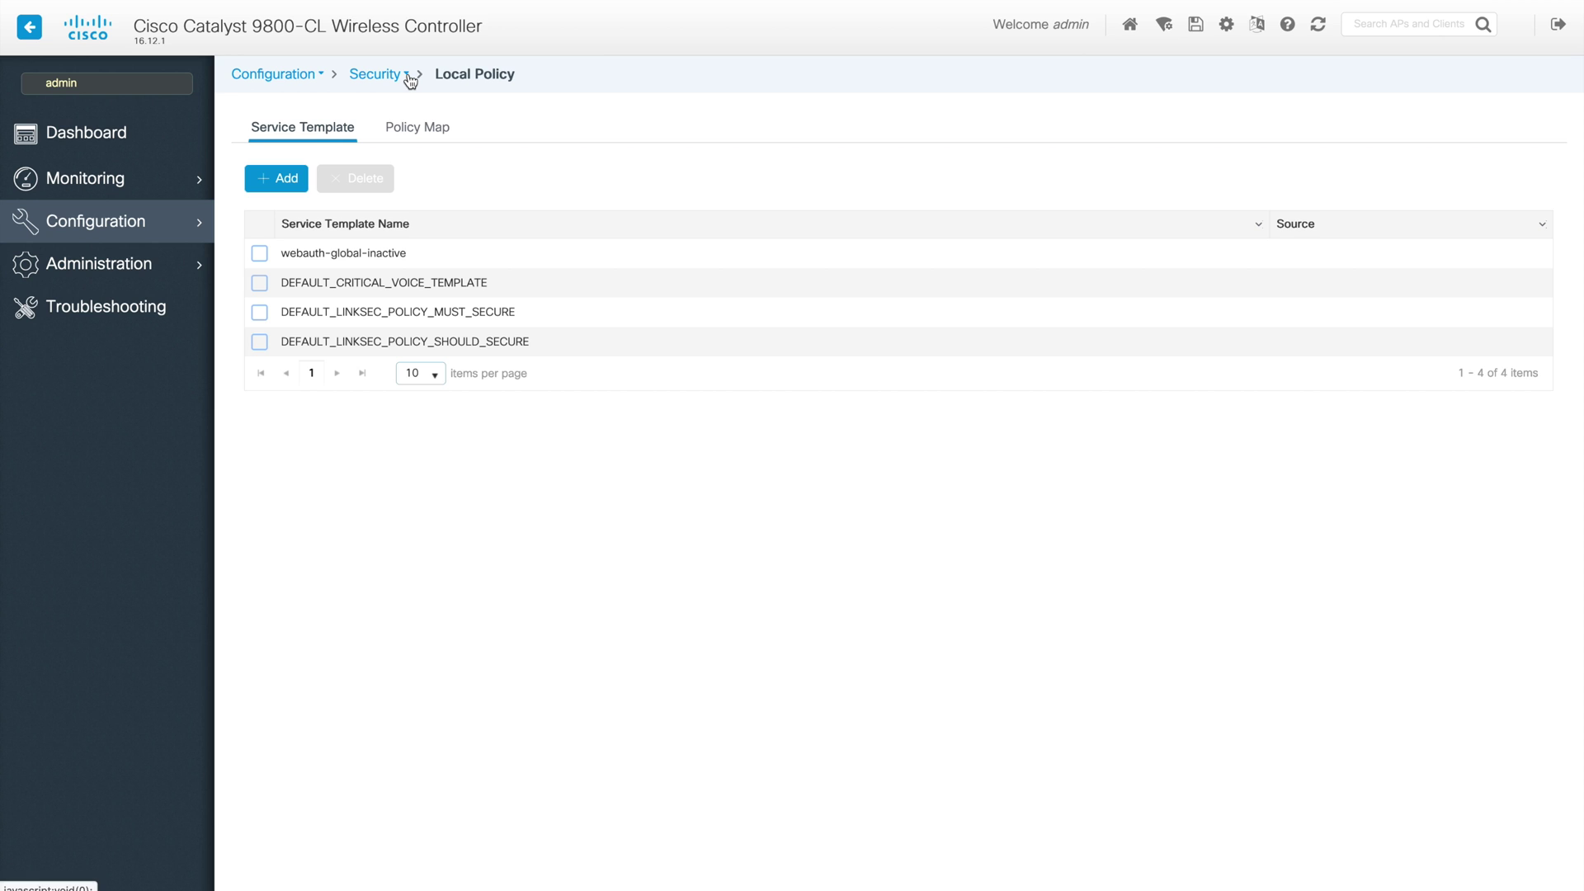
click(407, 74)
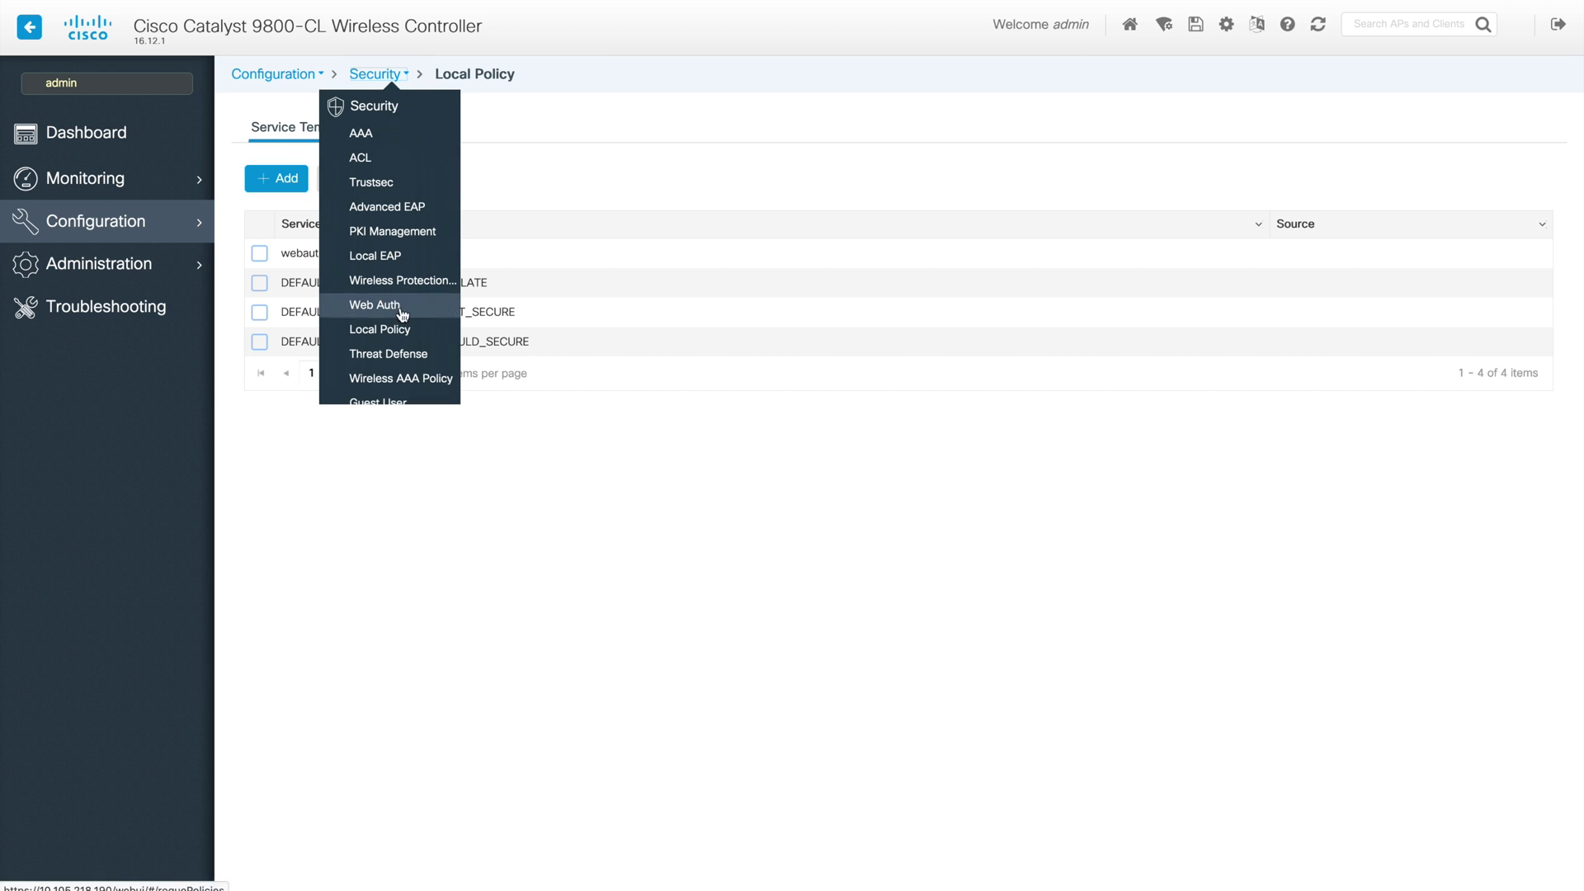
click(398, 358)
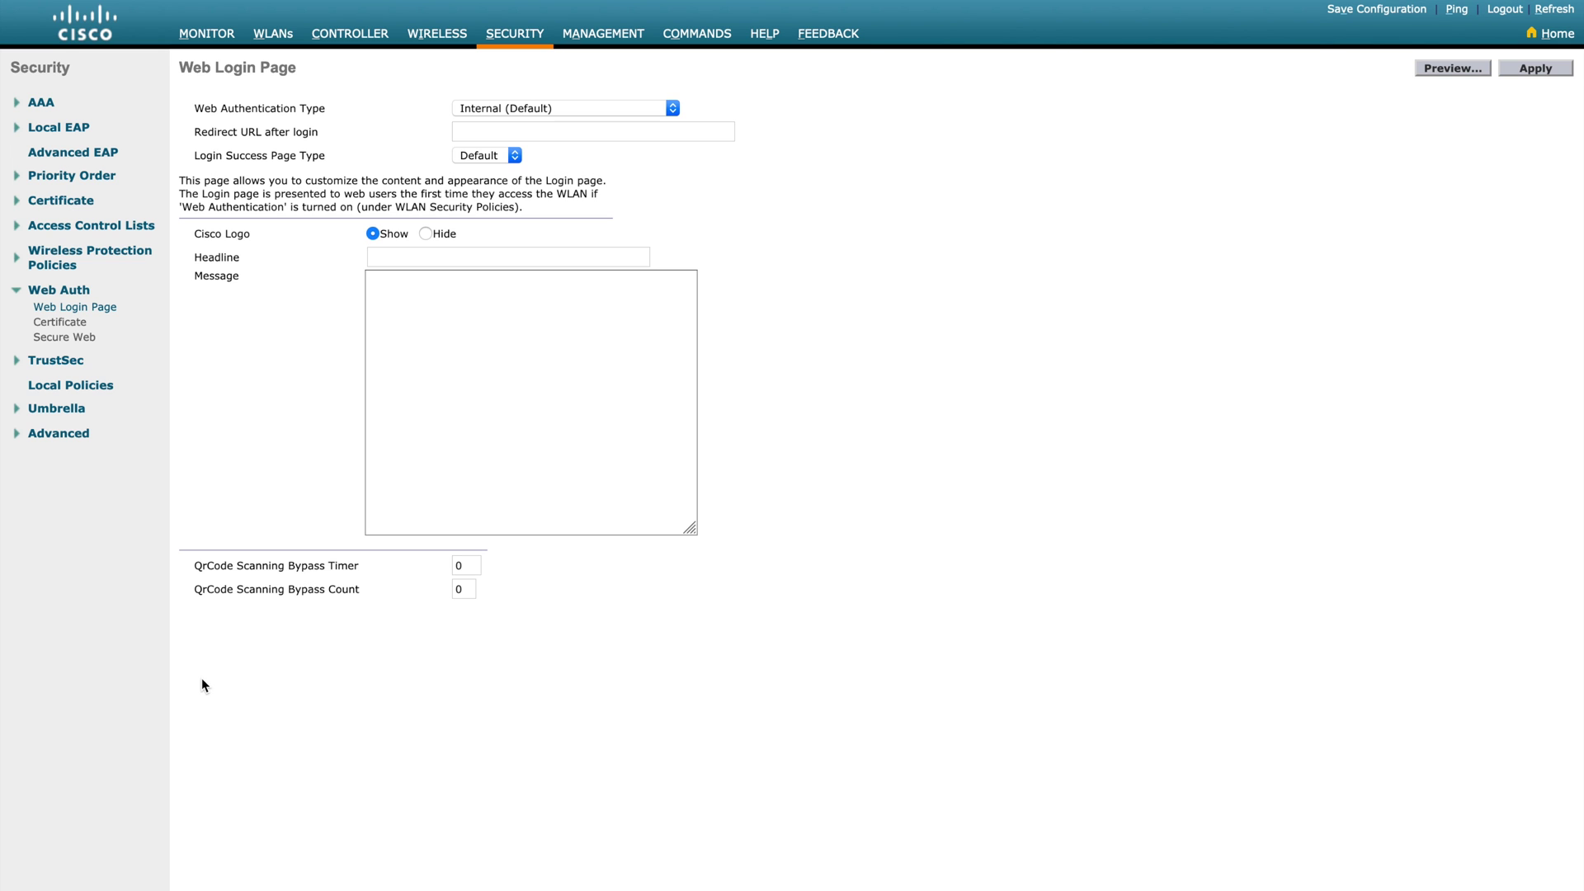
Step: View the Umbrella General page on the other Cisco controller and compare it with the Catalyst 9800's Cisco Umbrella Integration settings
click(68, 410)
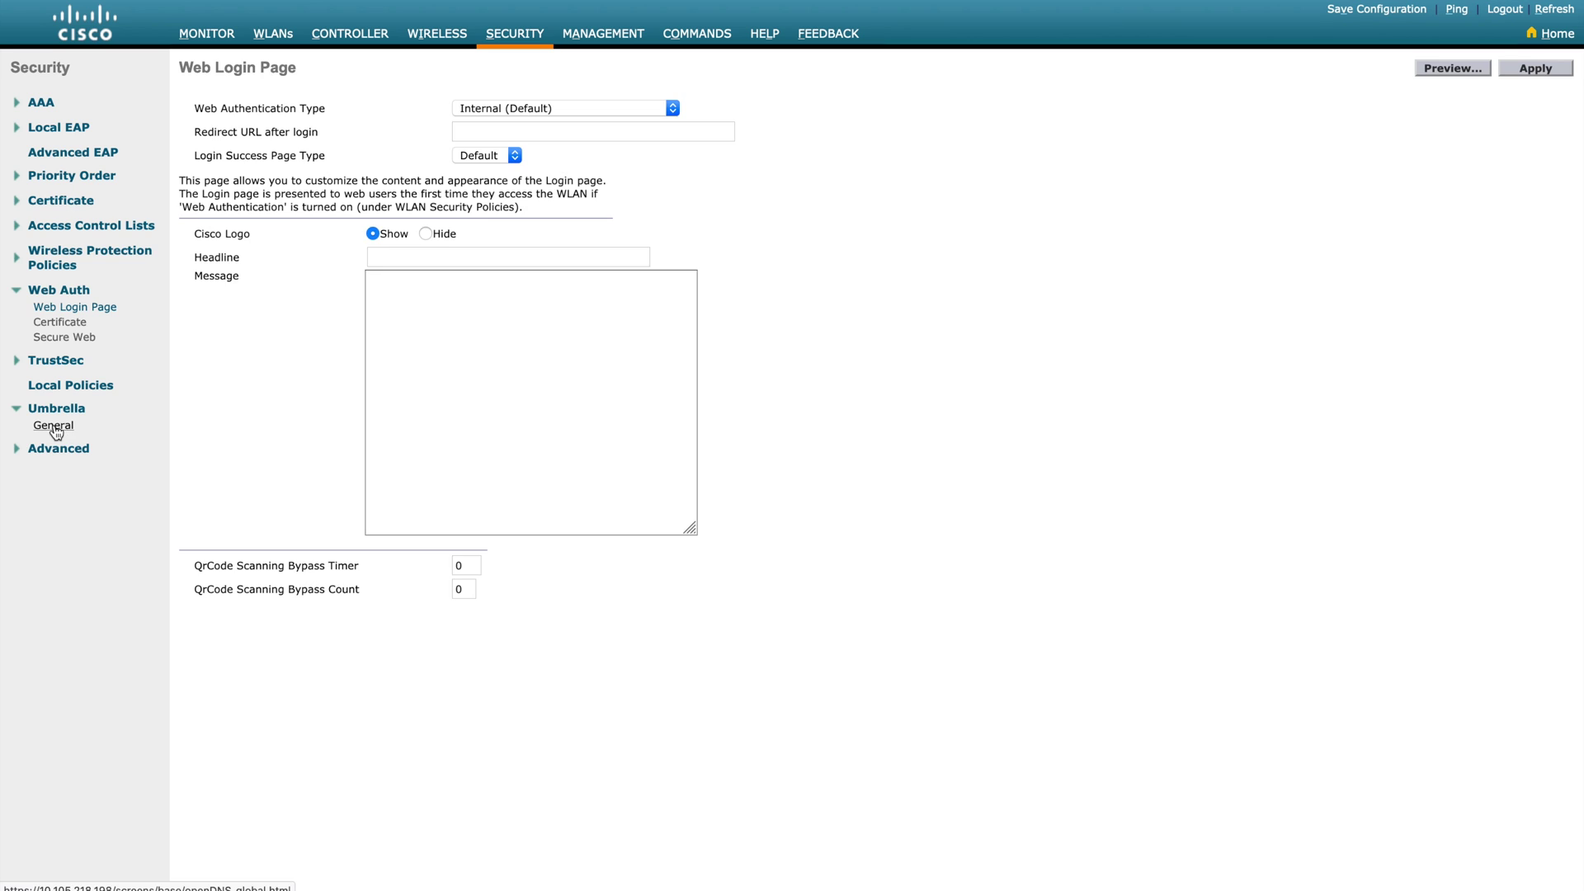
click(53, 425)
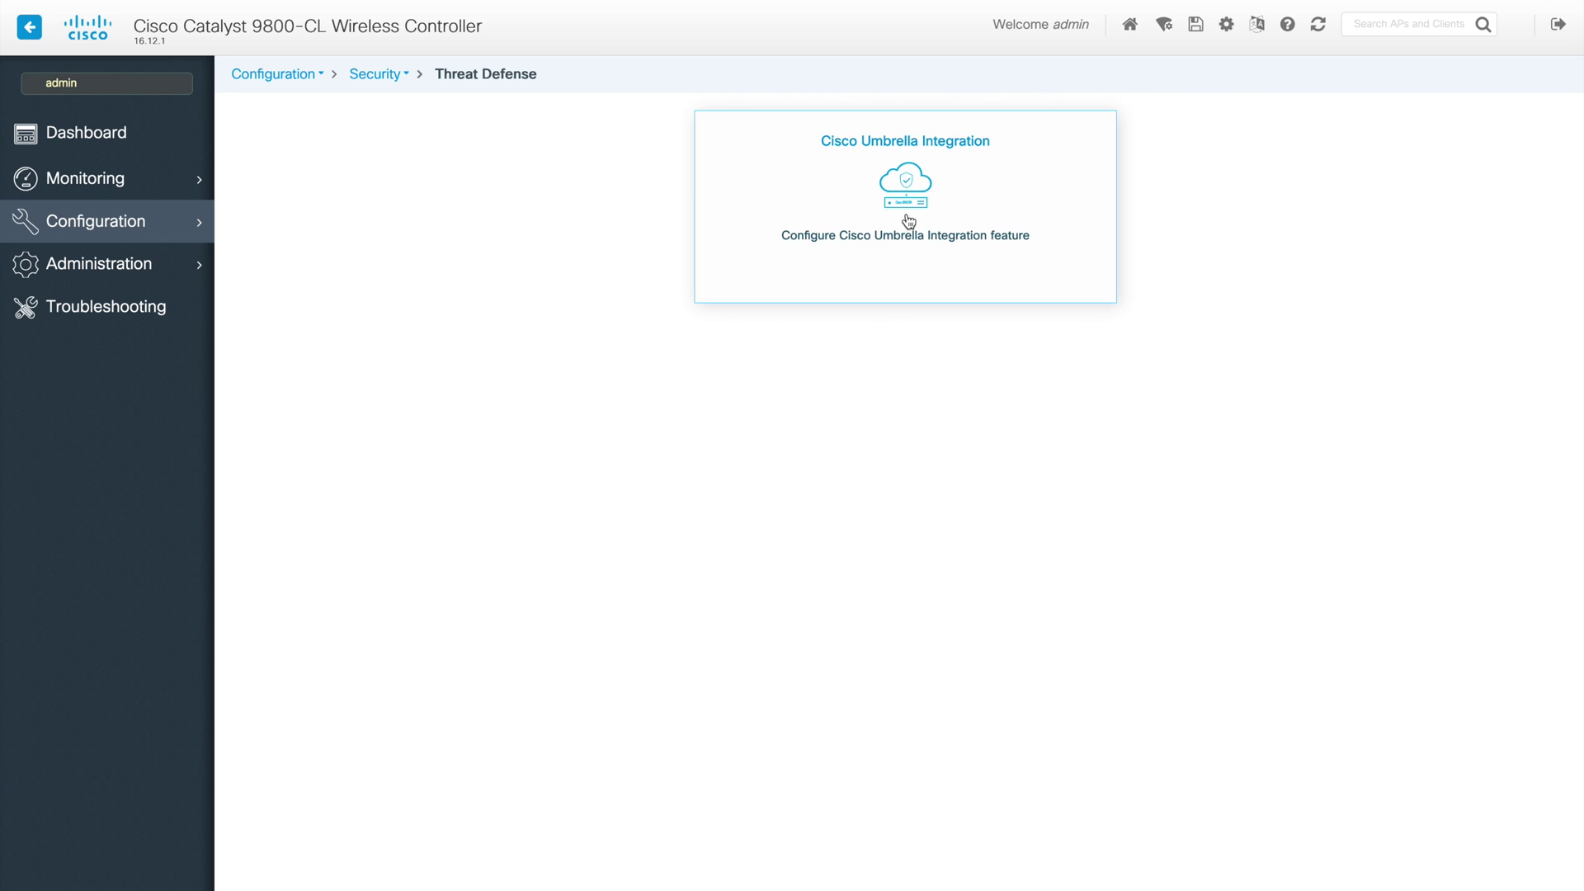
click(908, 219)
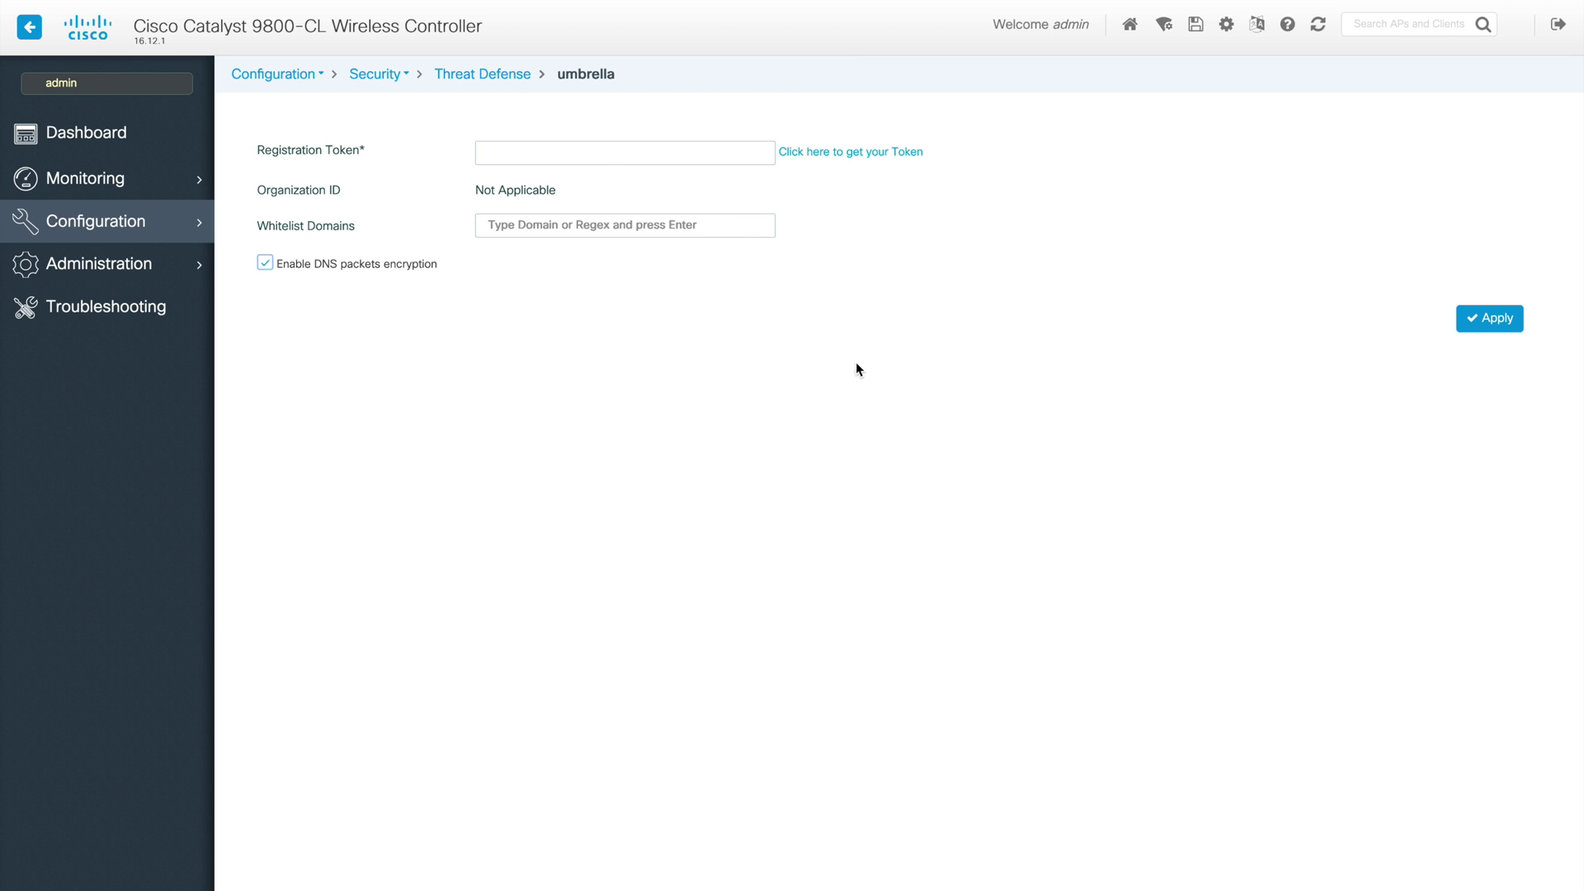
Step: Open the Wireless AAA Policy page and view the options of default-aaa-policy without applying changes
click(405, 80)
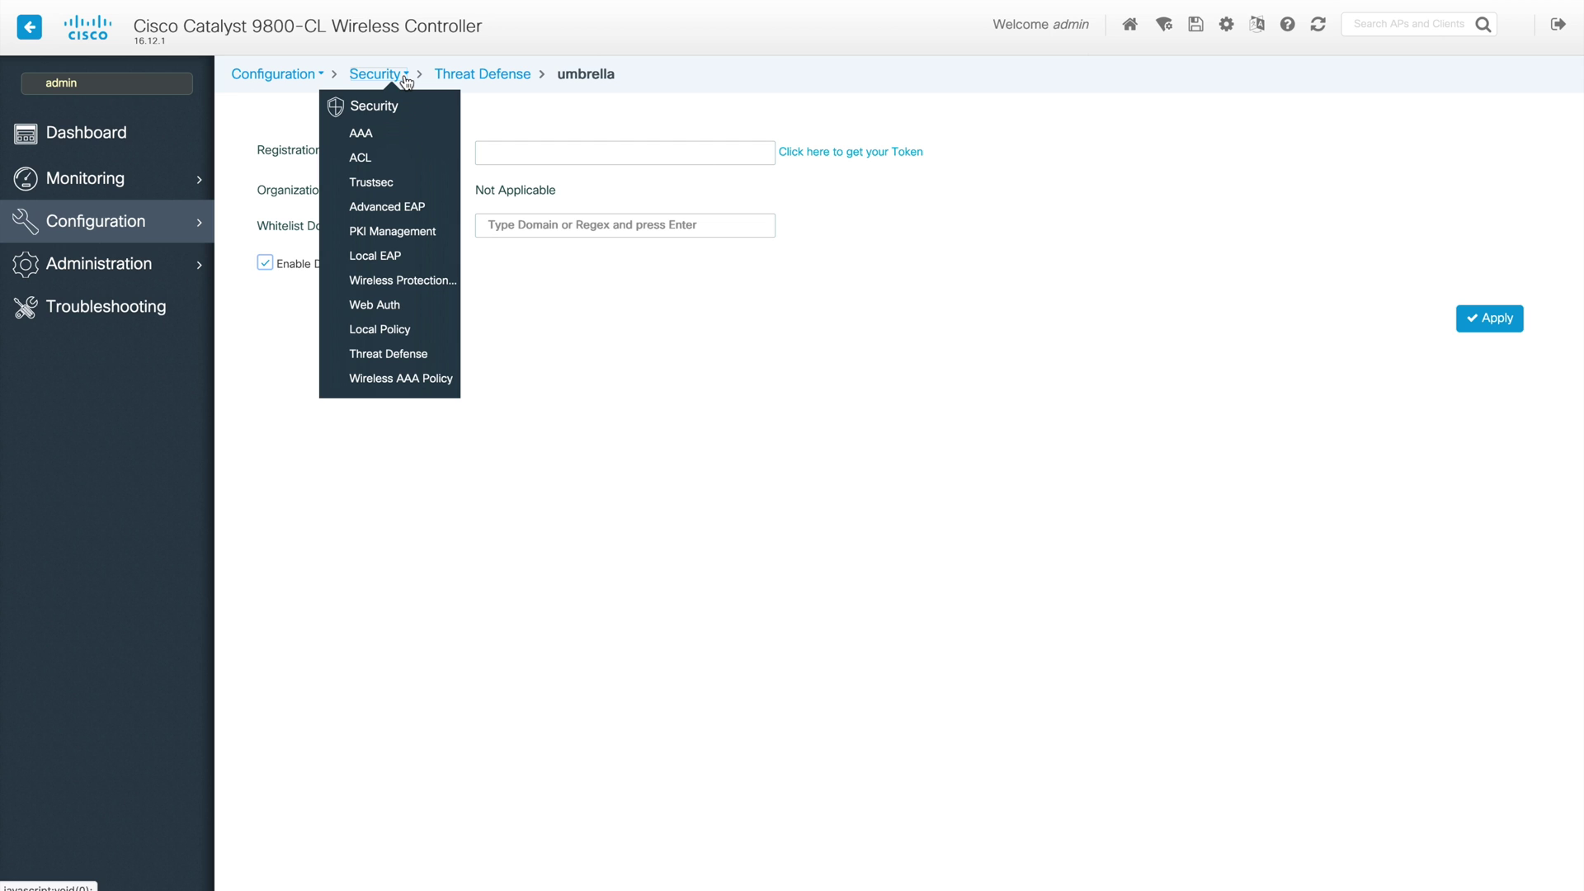
click(414, 379)
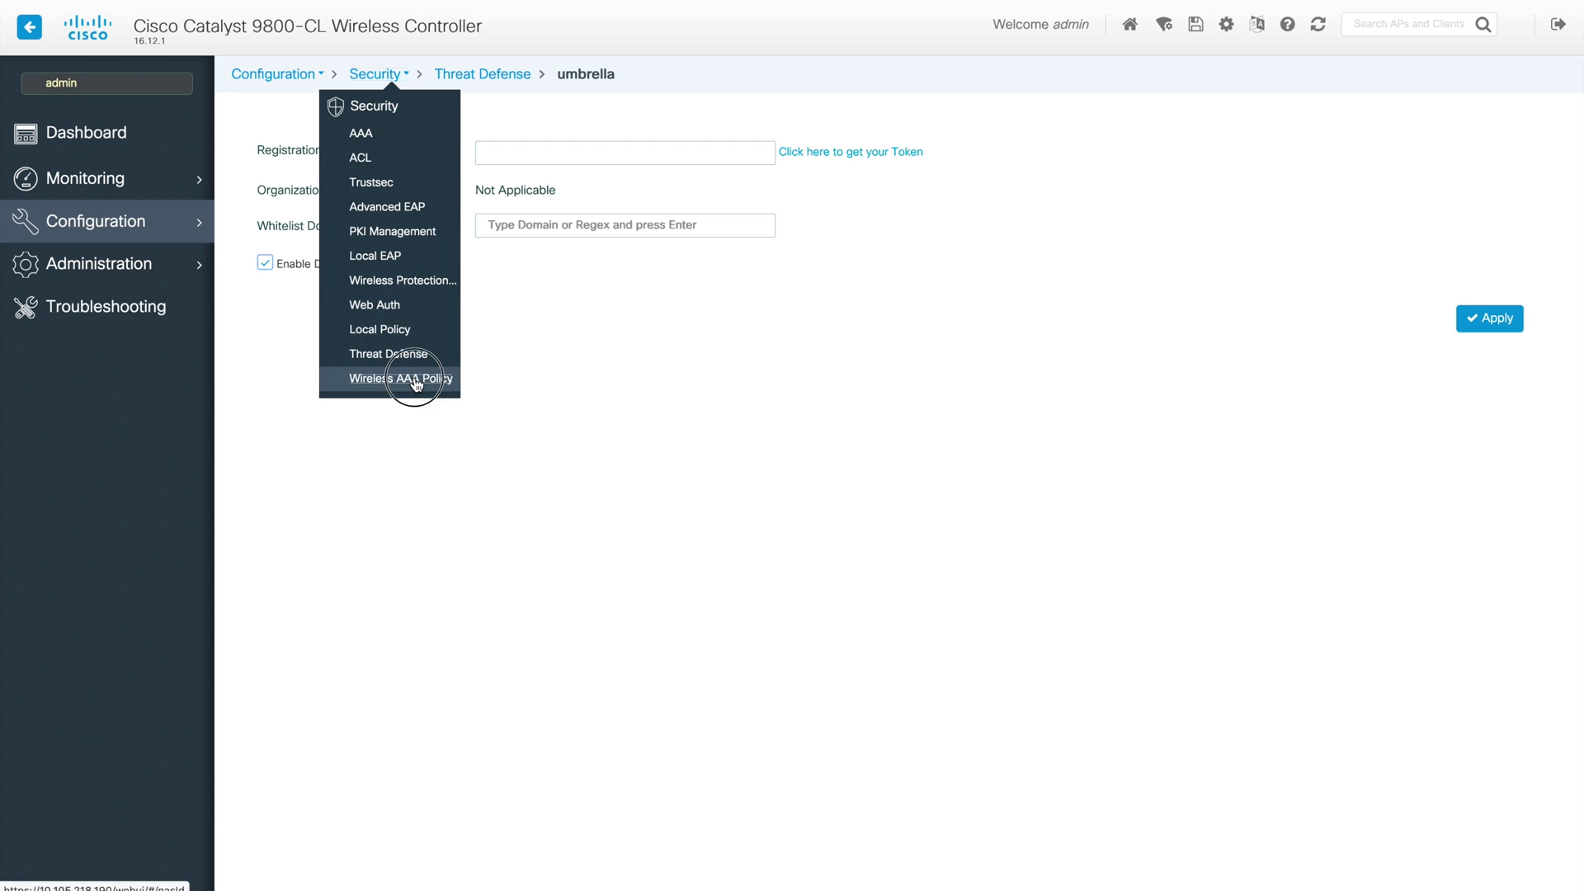
click(344, 208)
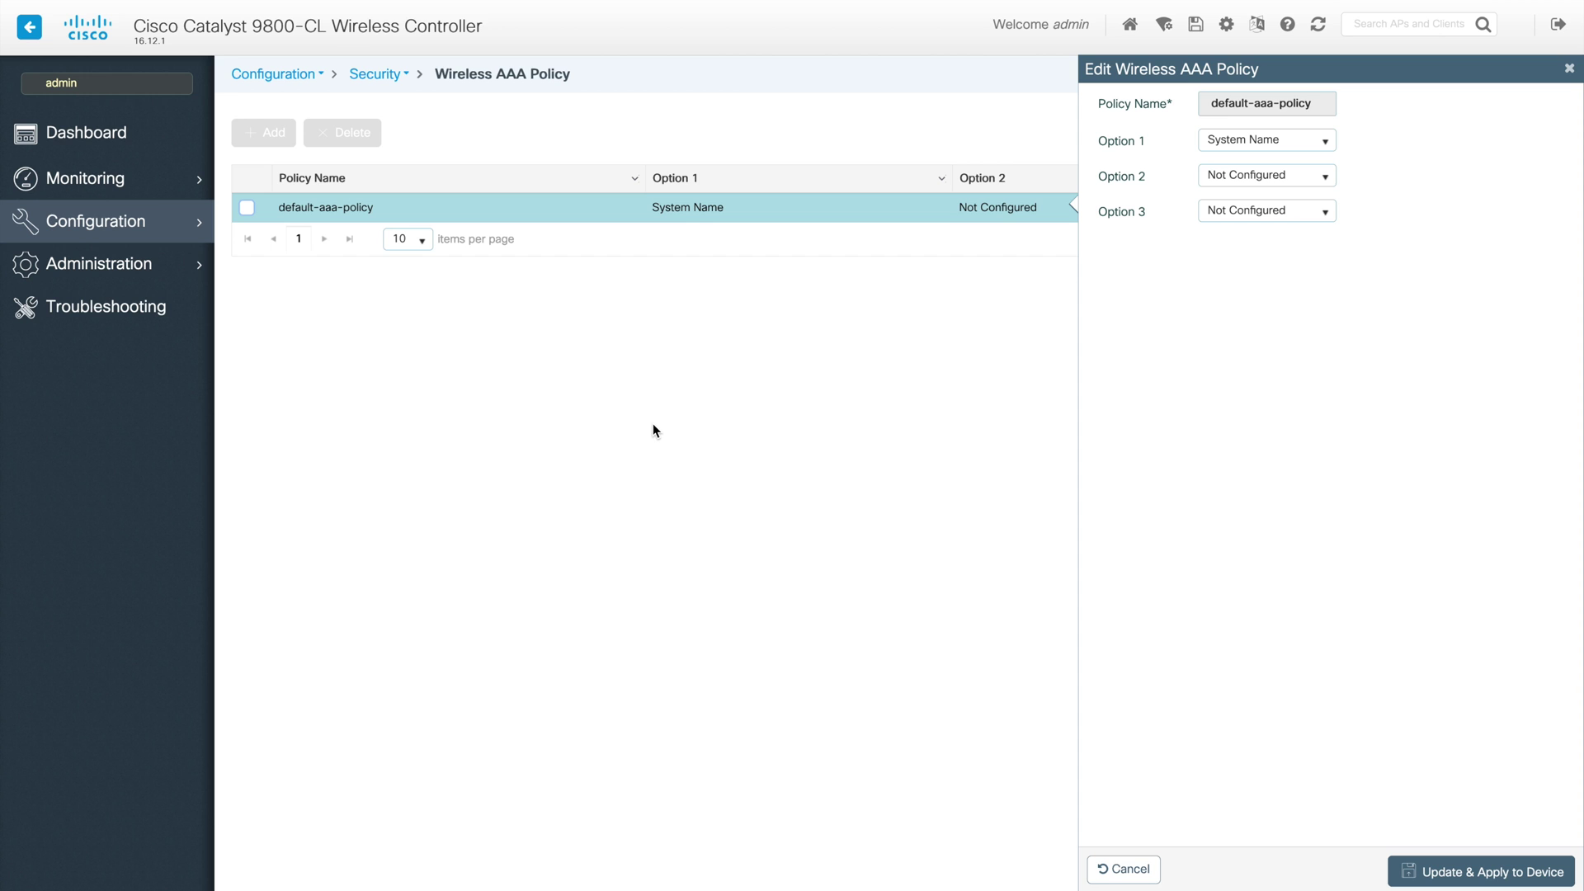
click(1120, 868)
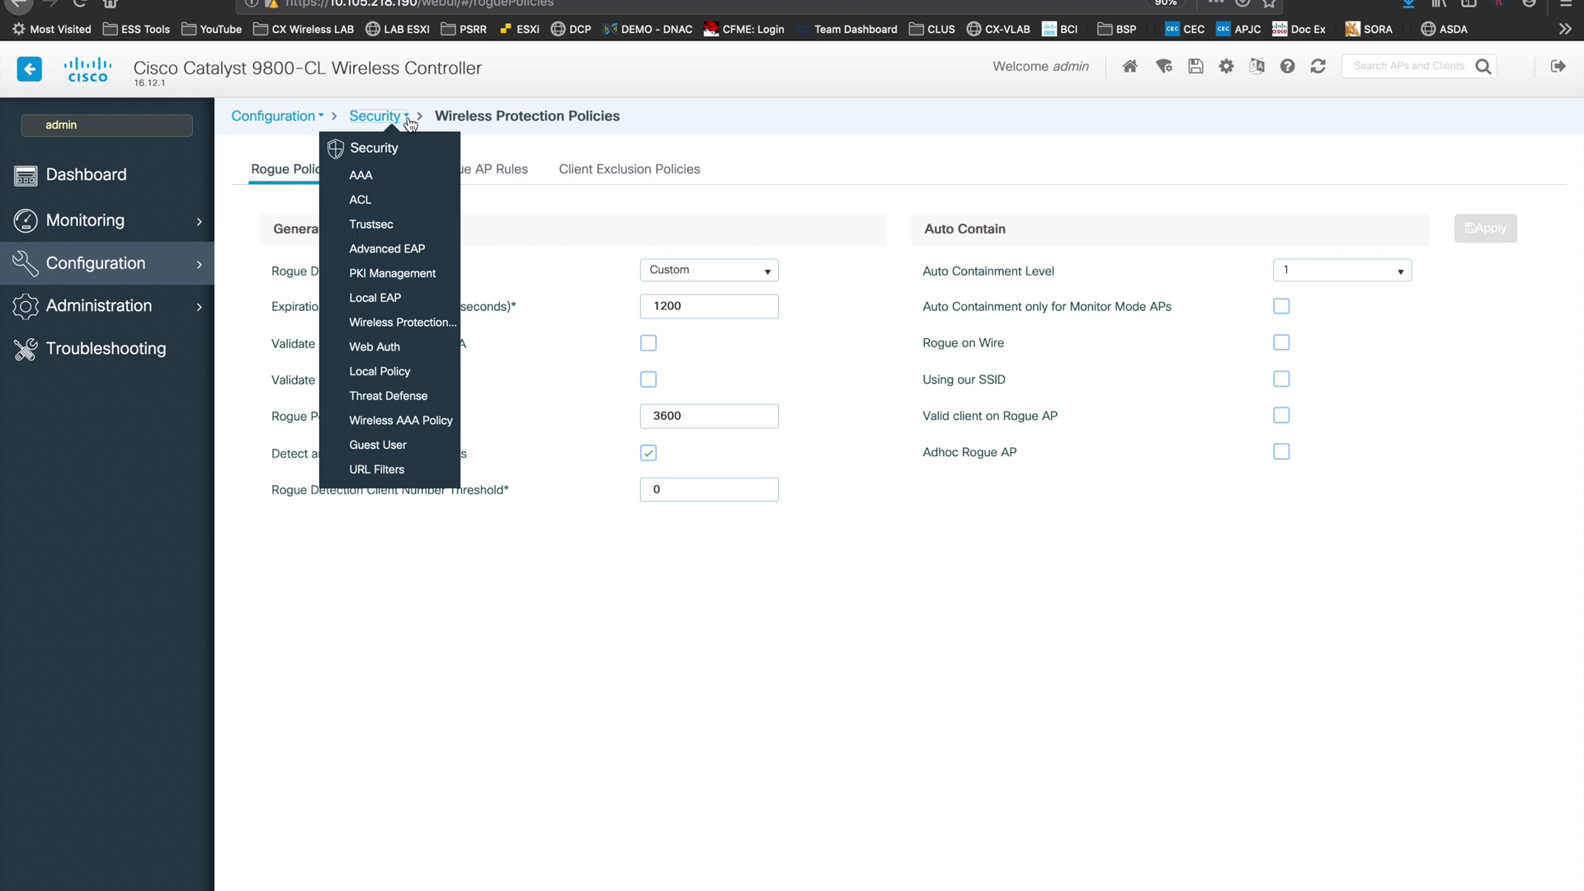
Step: Open the Security Guest User page and examine the form for adding a guest user, then cancel it
click(391, 447)
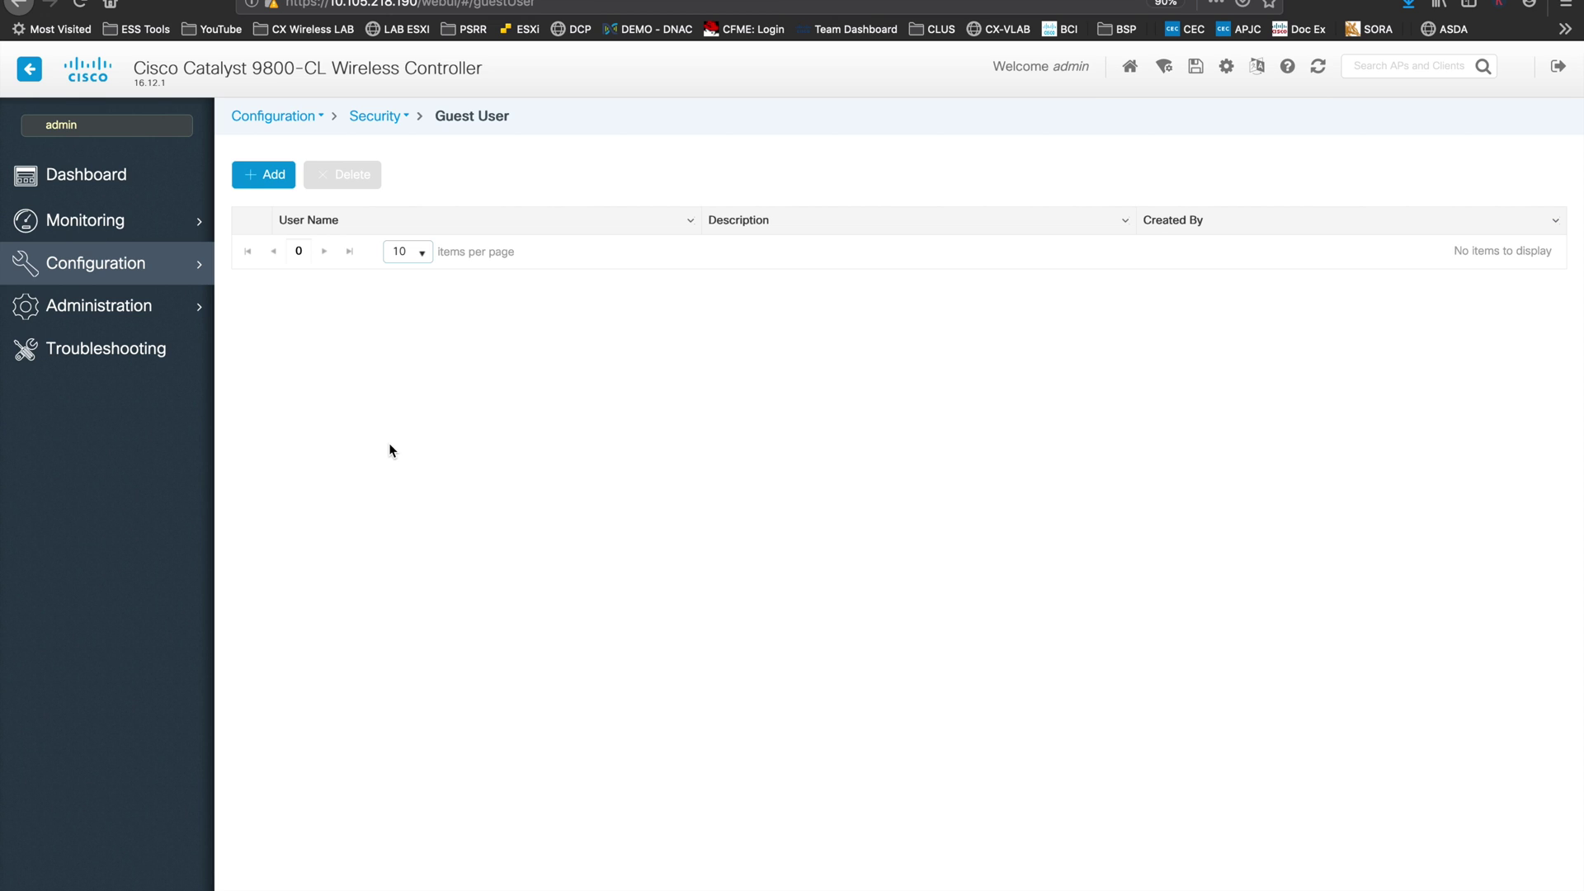
click(258, 177)
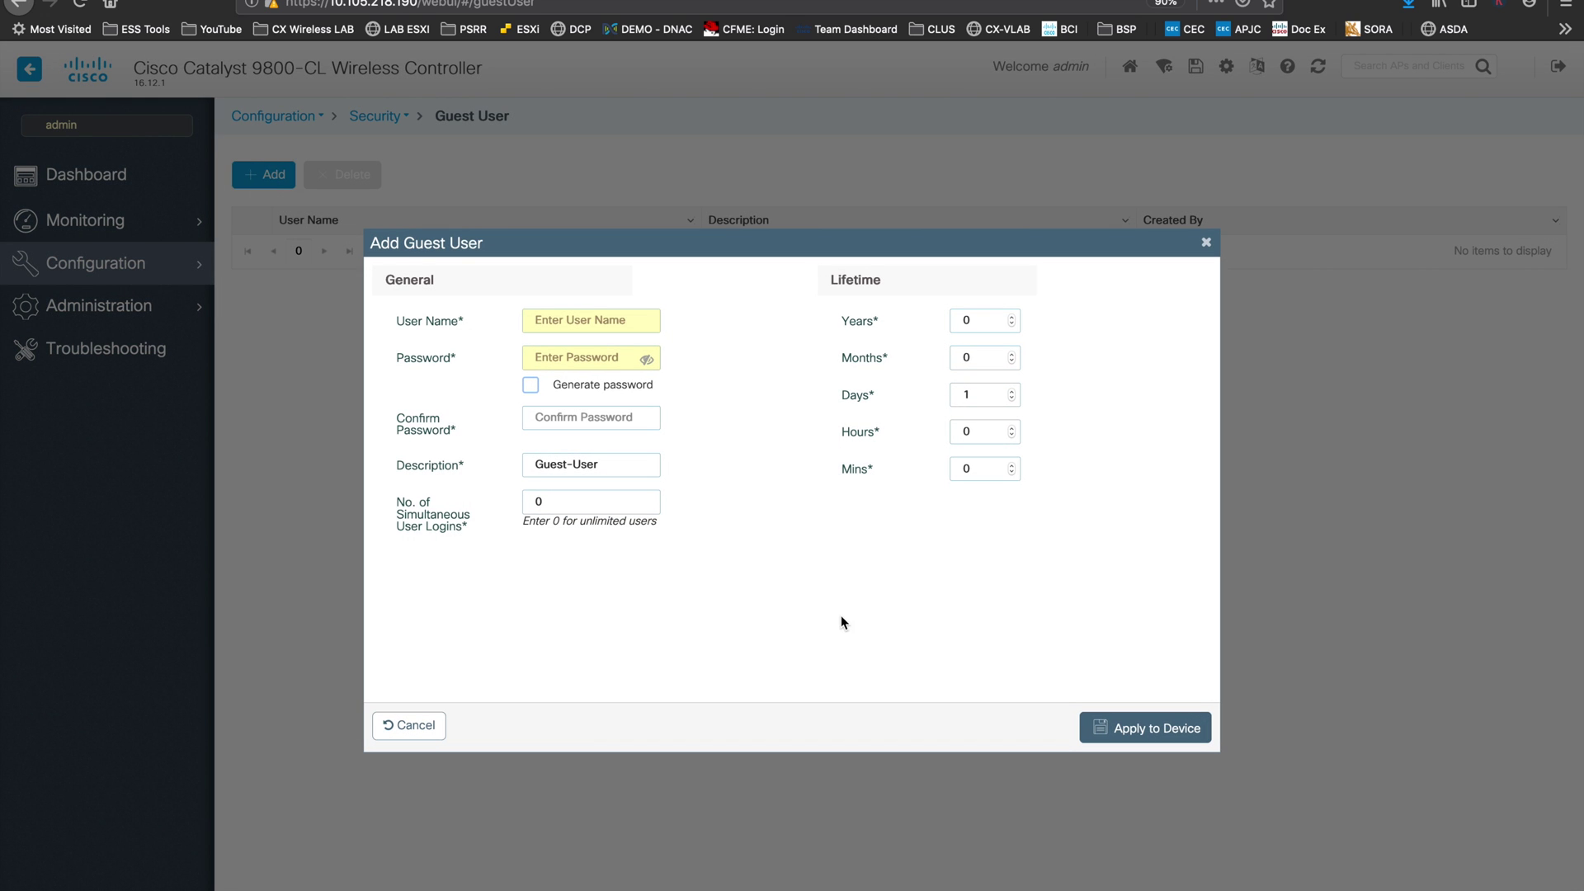
click(622, 323)
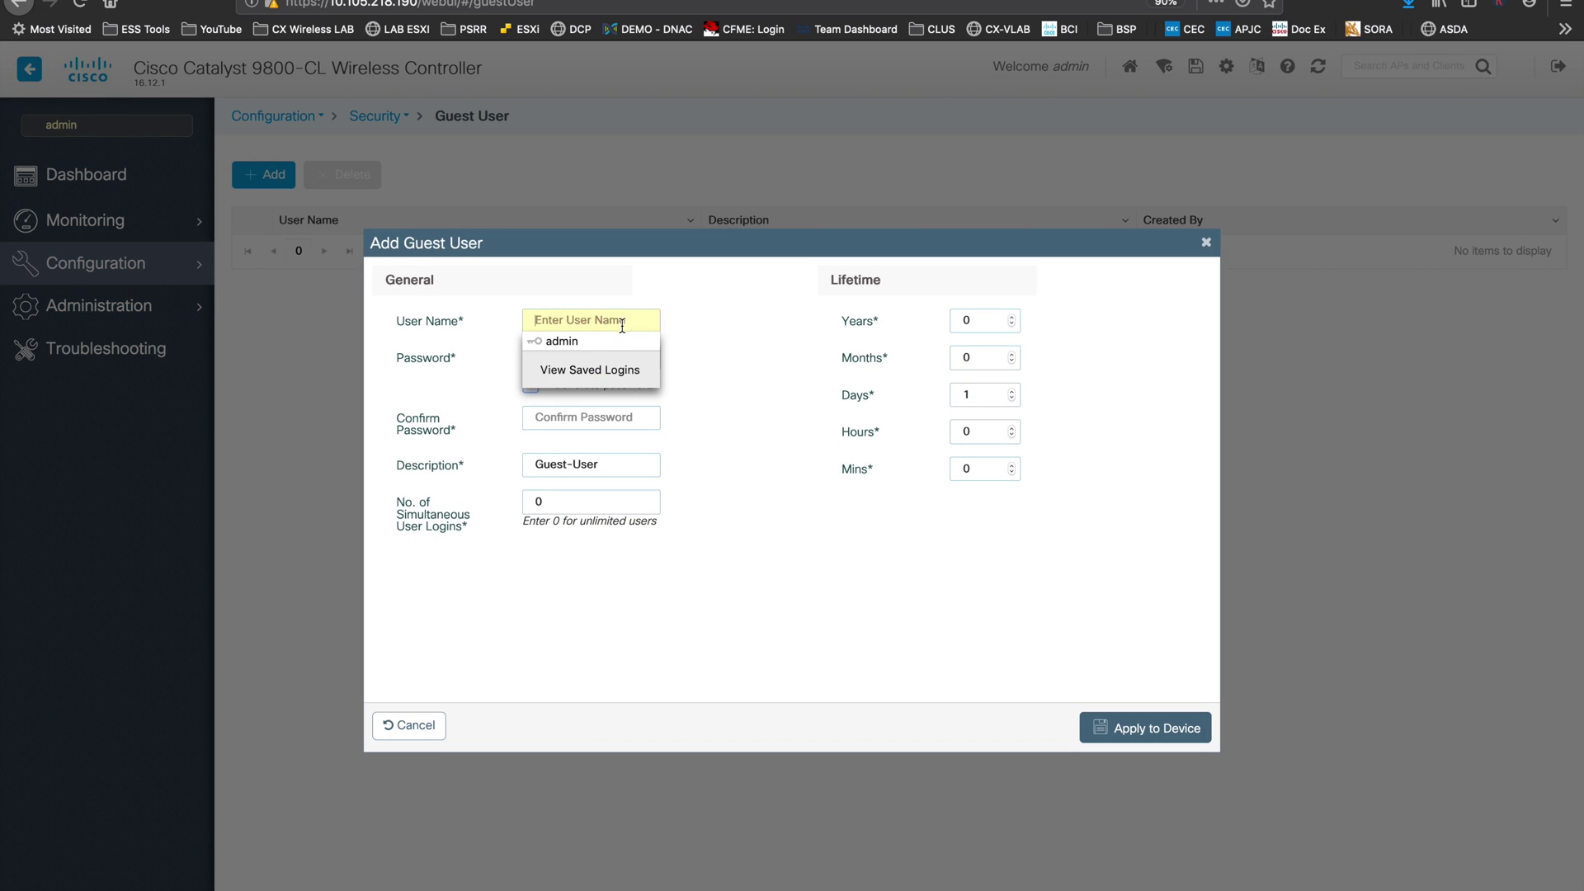
click(764, 371)
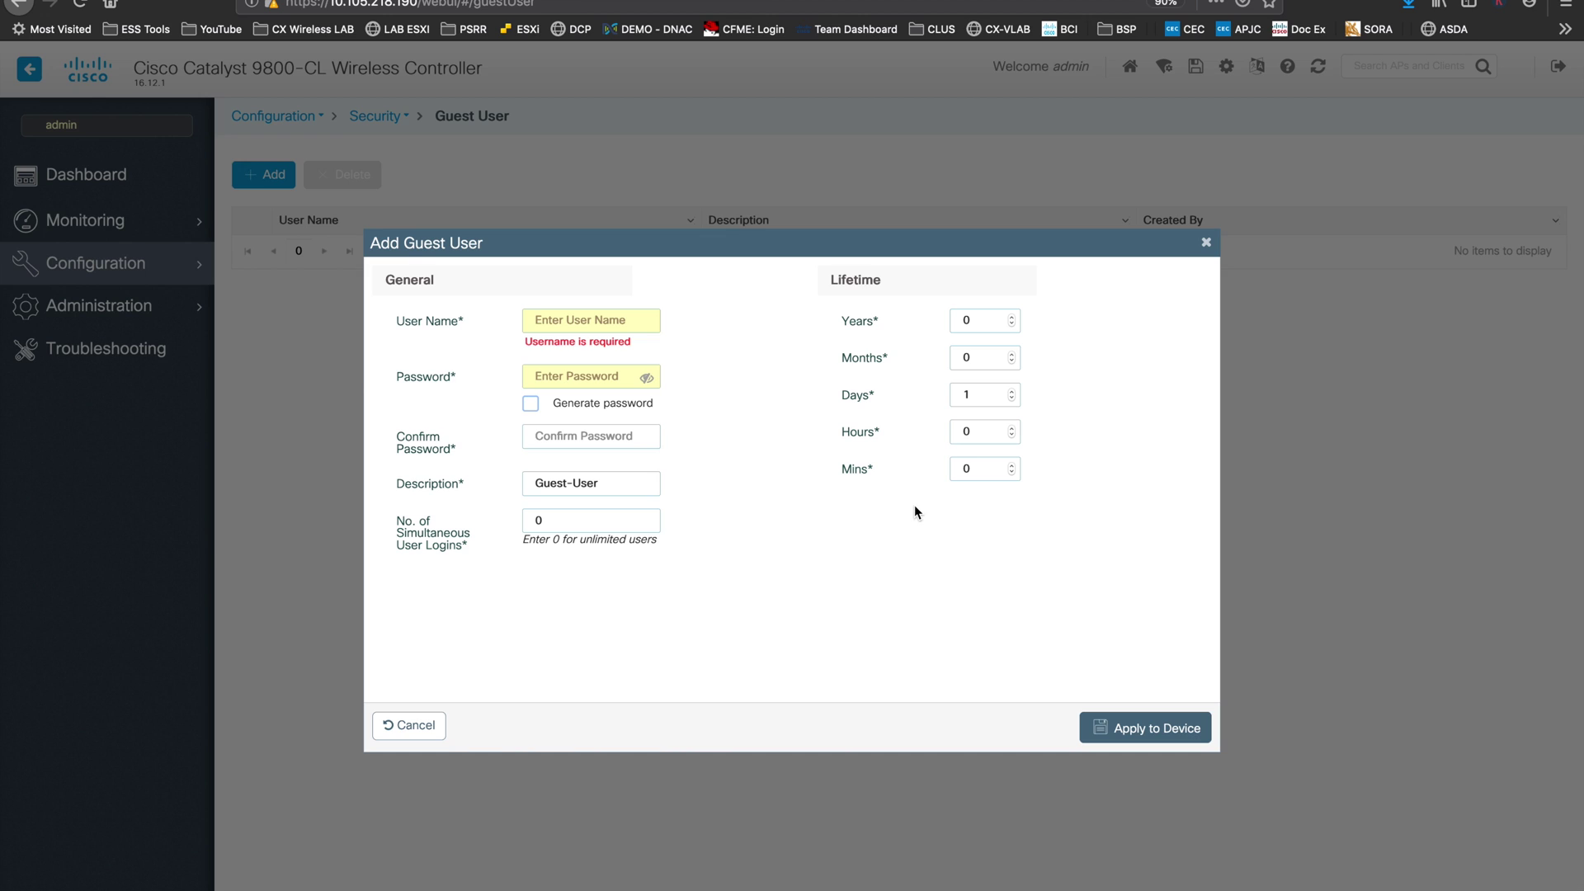
click(412, 726)
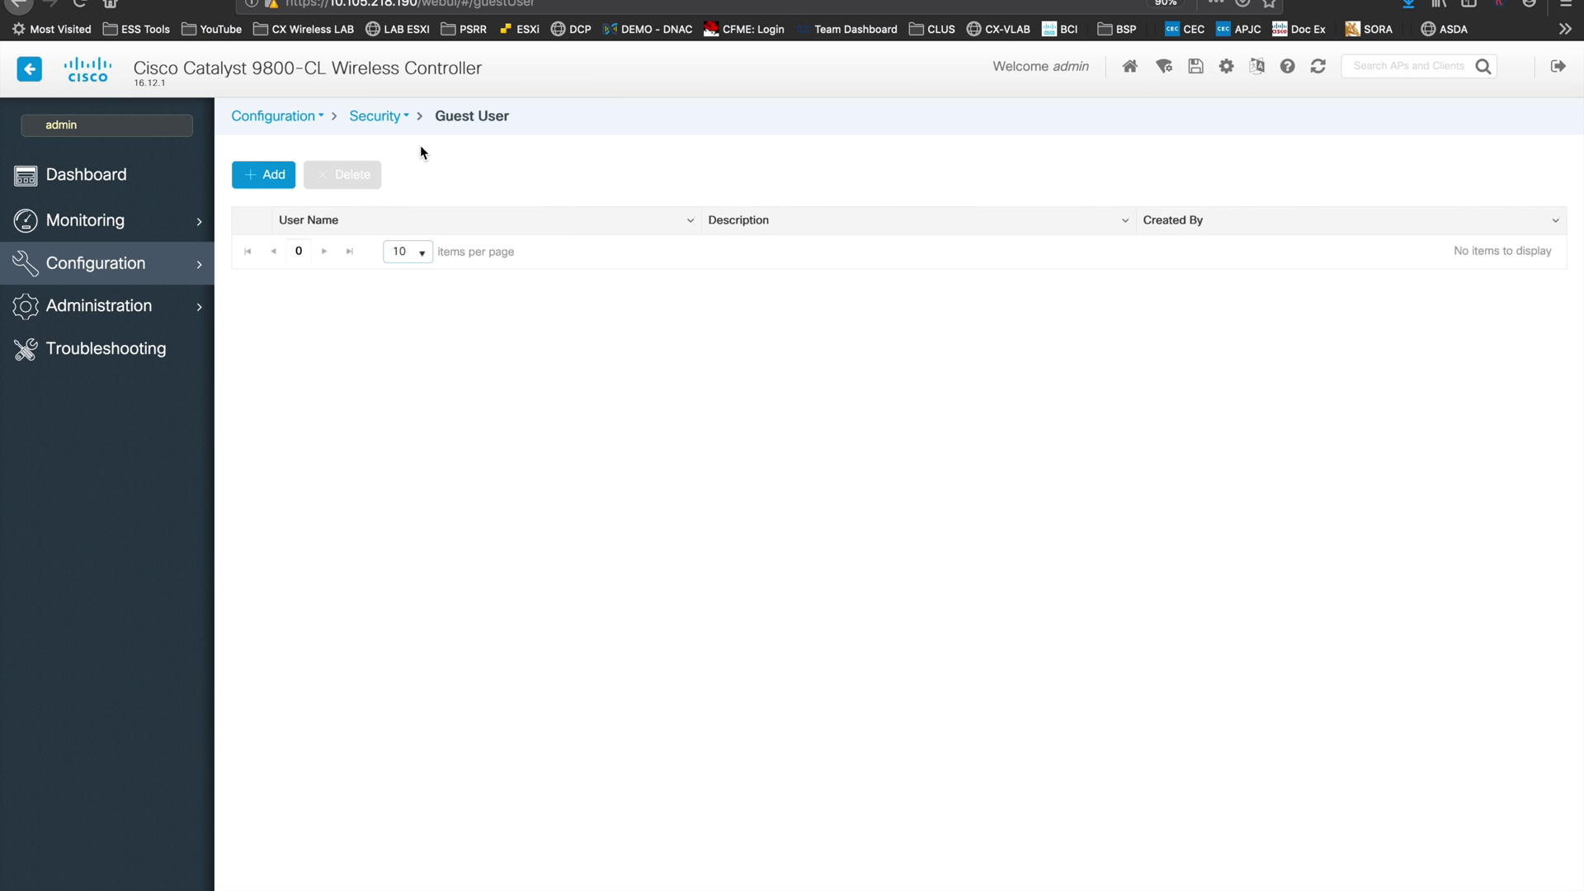
Step: Open the Security URL Filters page and check the new filter form's fields and Type choices, then cancel it
click(406, 116)
click(374, 478)
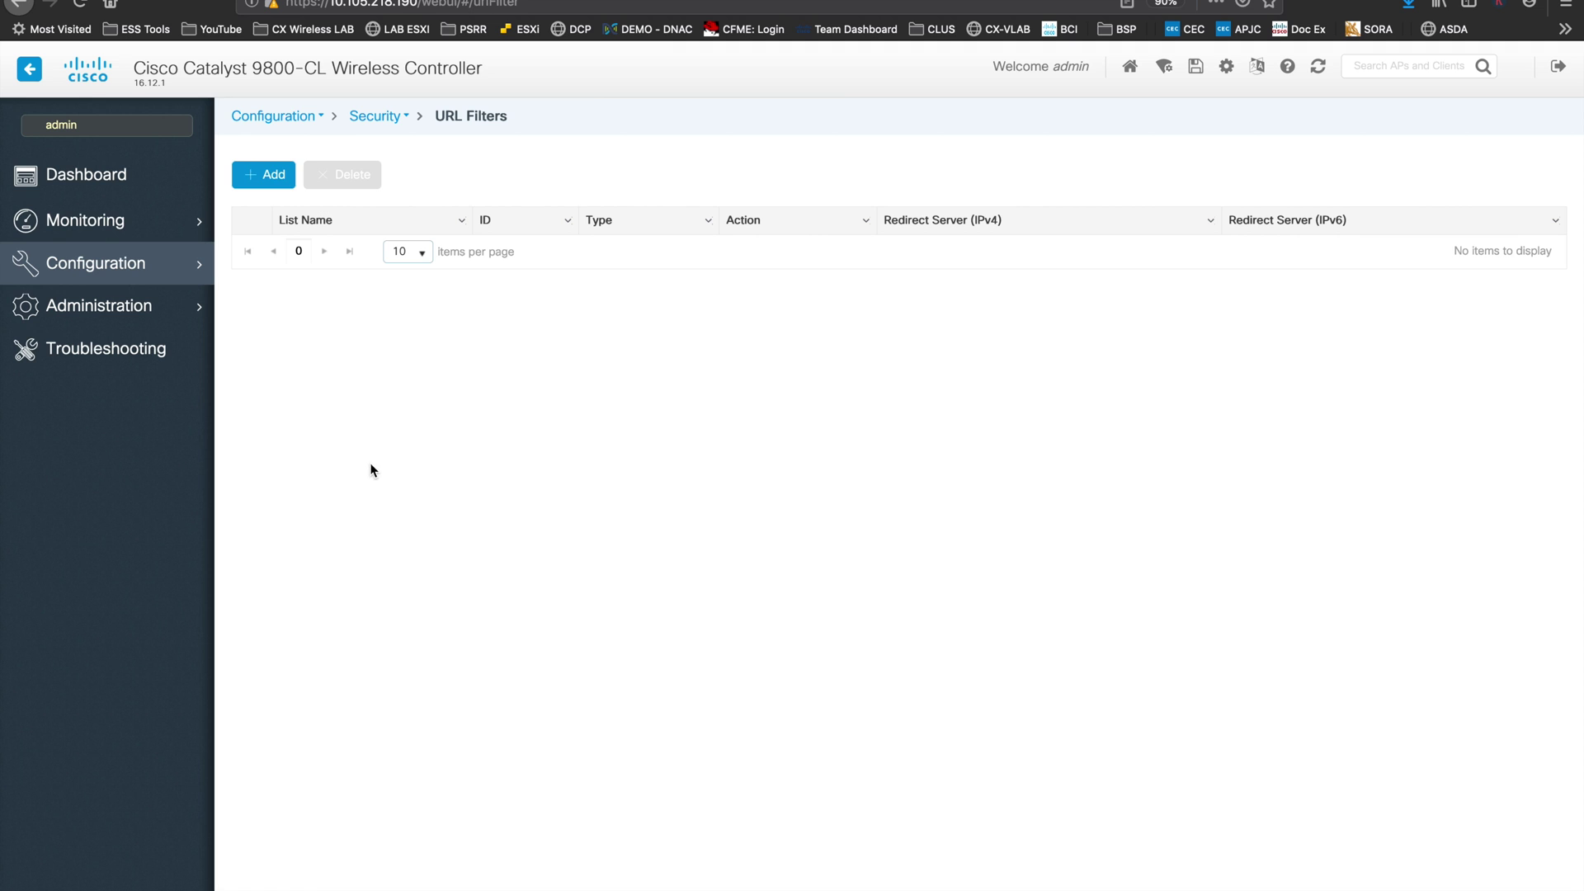
click(273, 177)
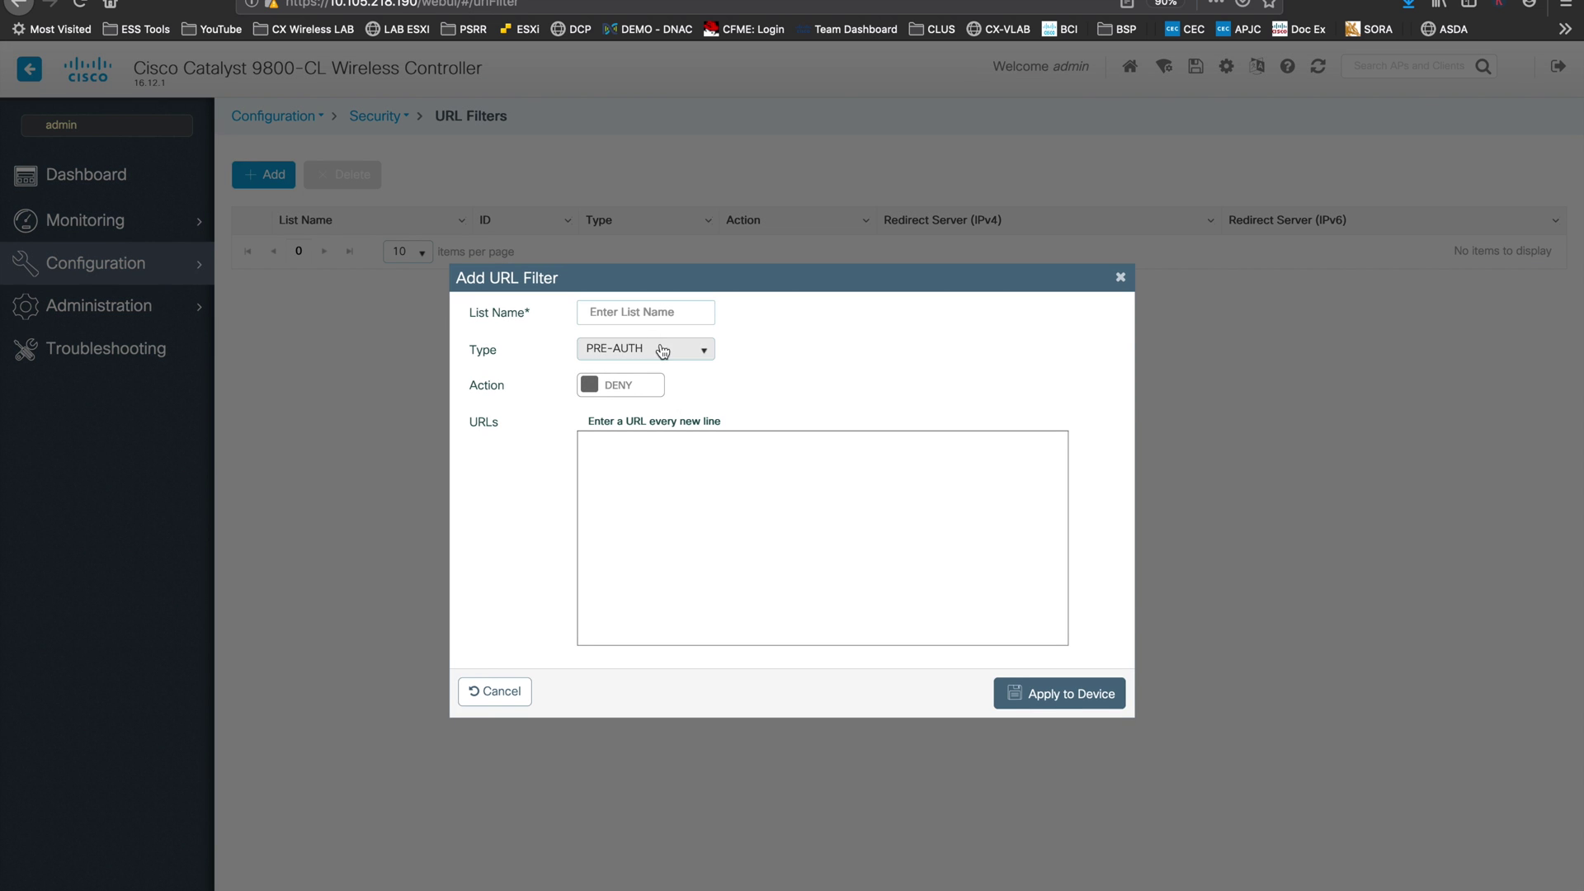
click(643, 312)
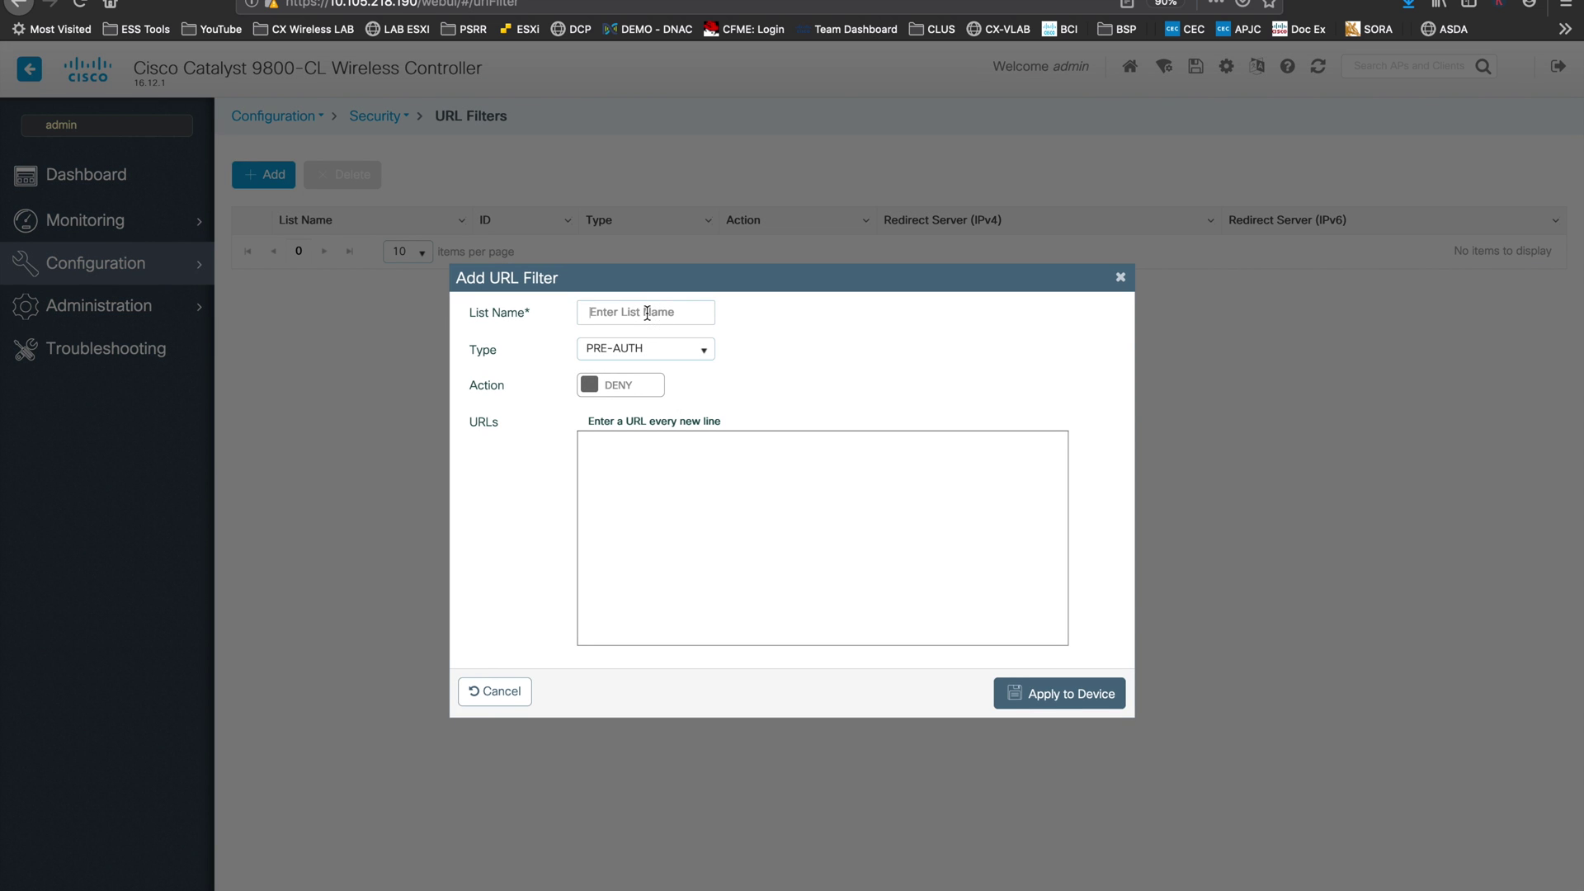
click(707, 355)
click(707, 367)
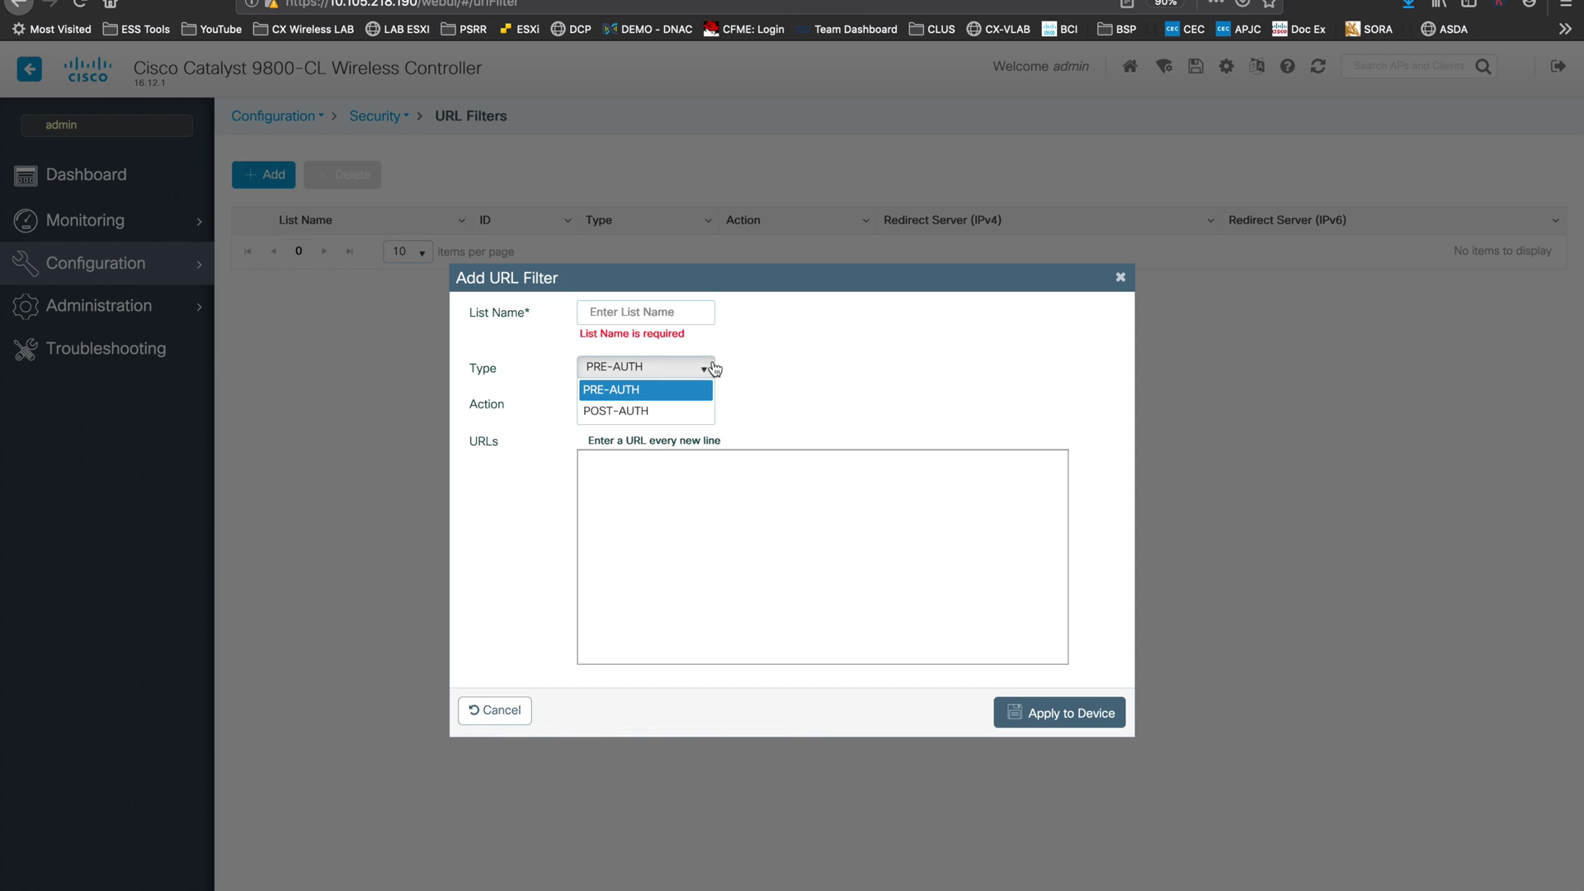
click(830, 386)
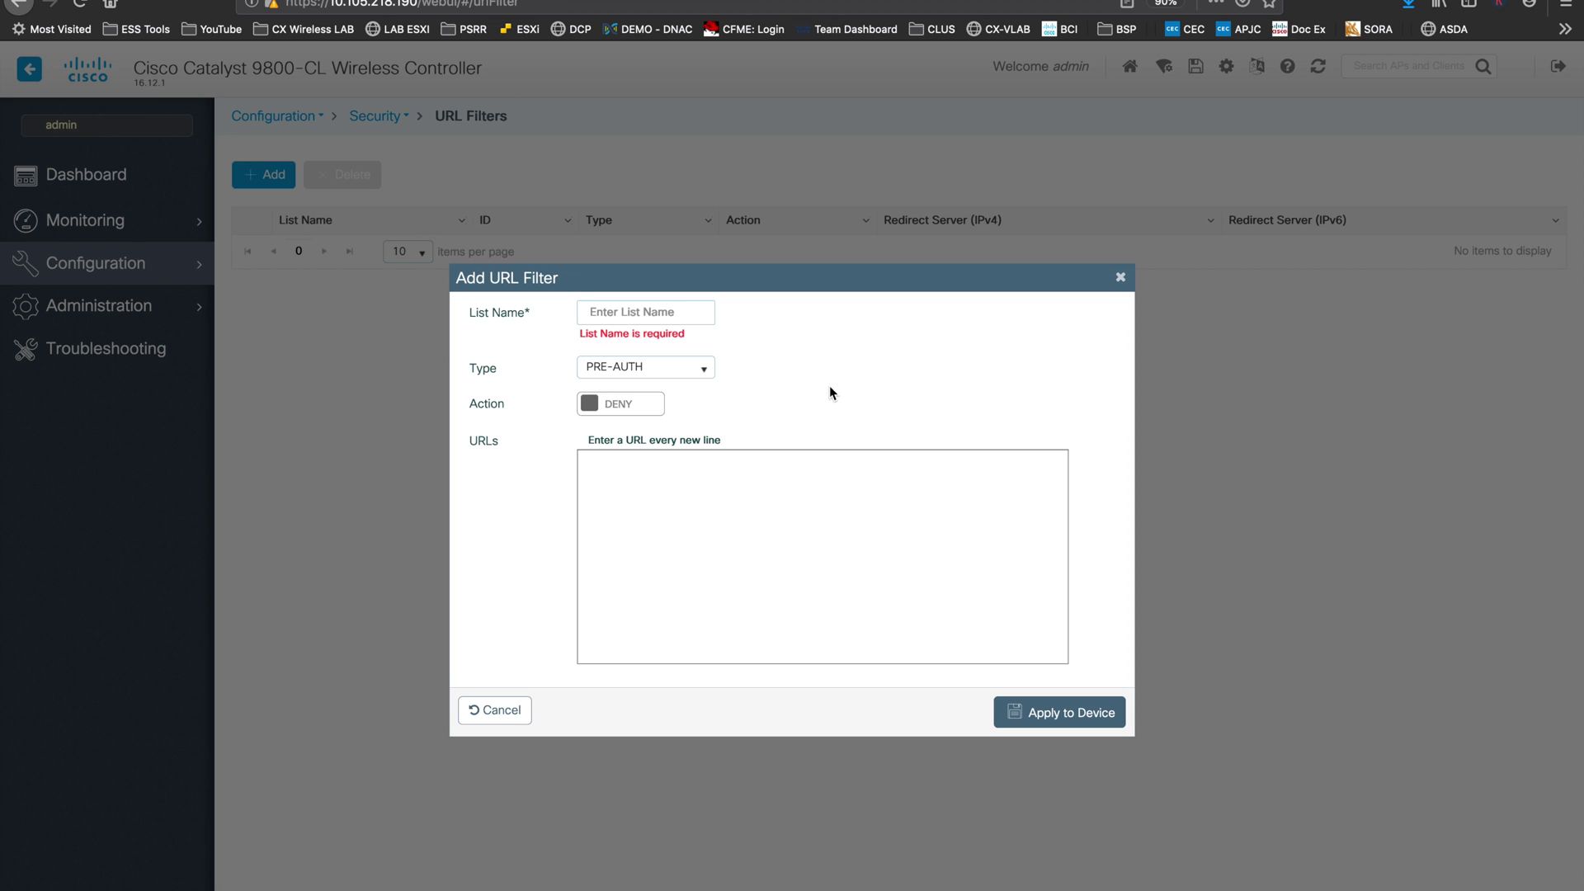
click(499, 711)
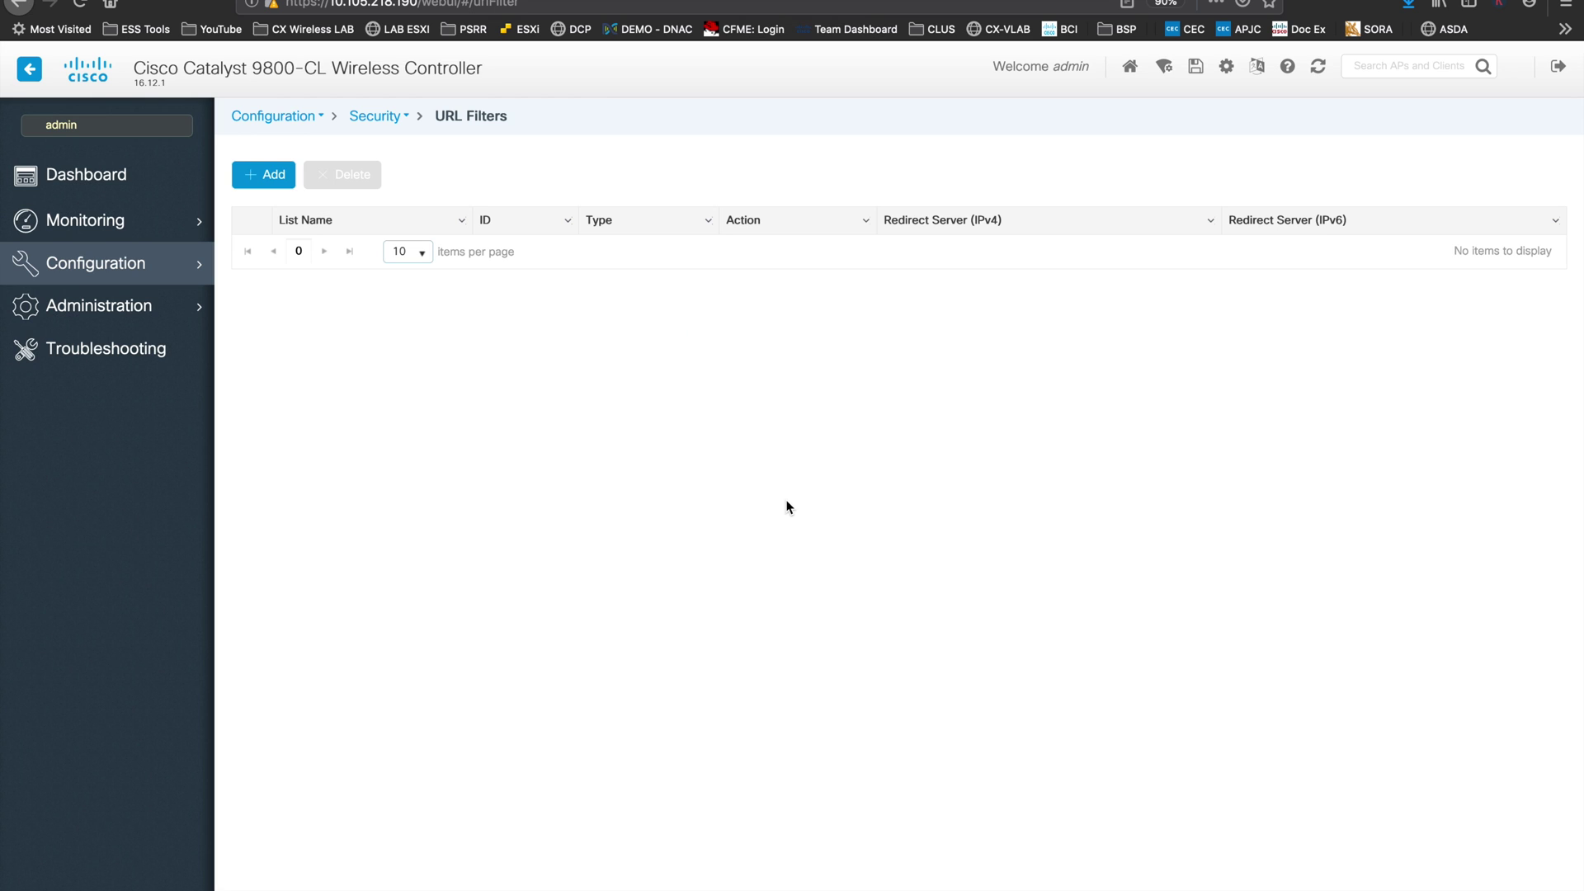
Step: Bring up the overview of all configuration pages
mouse_move(149, 272)
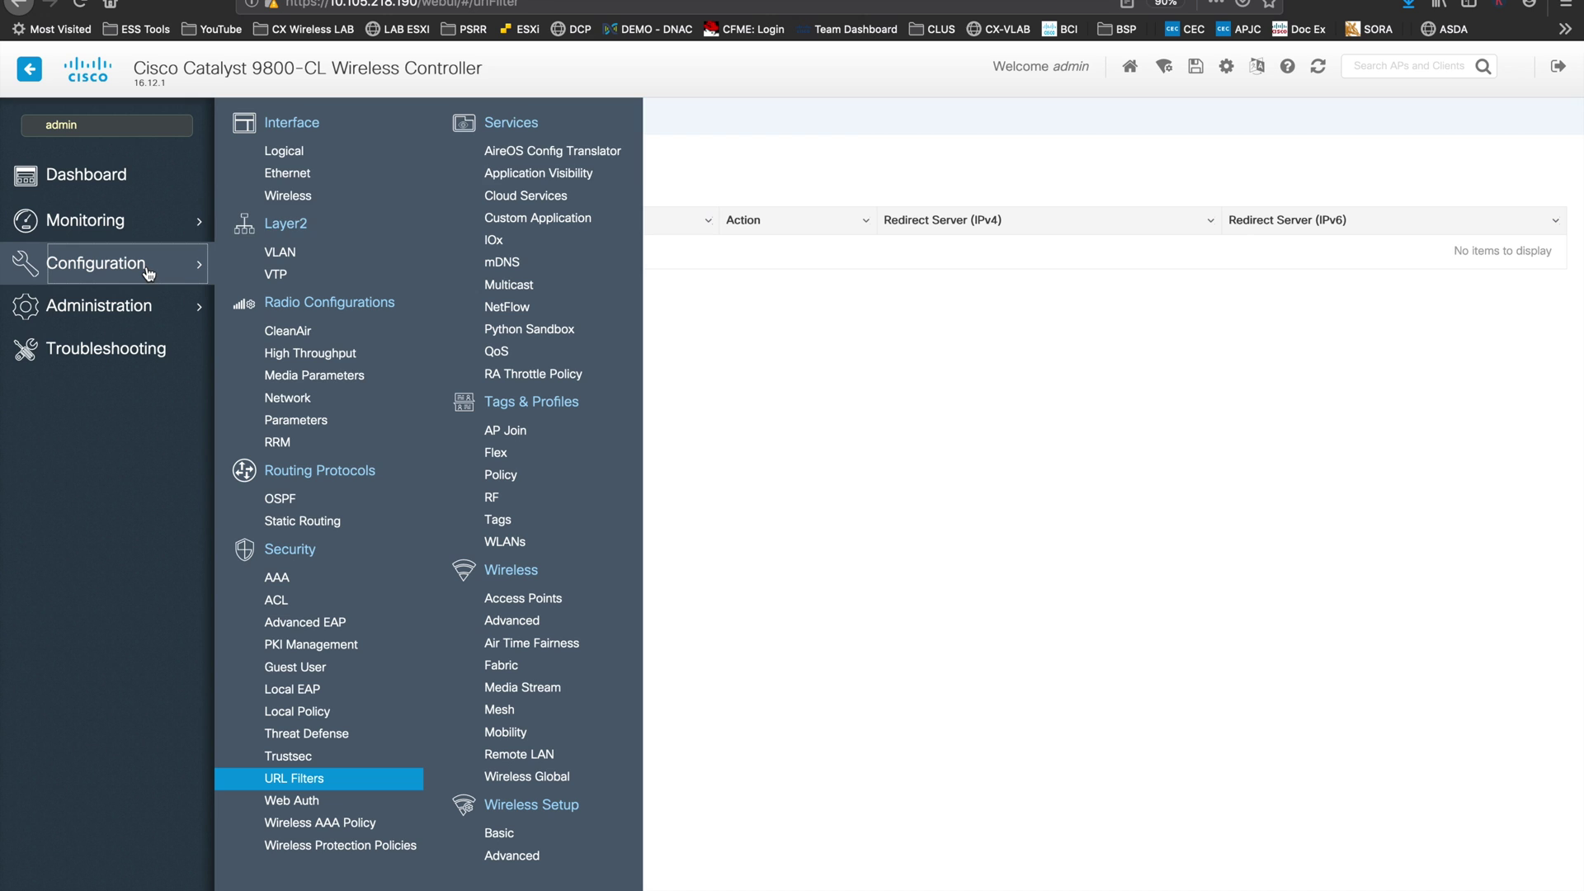